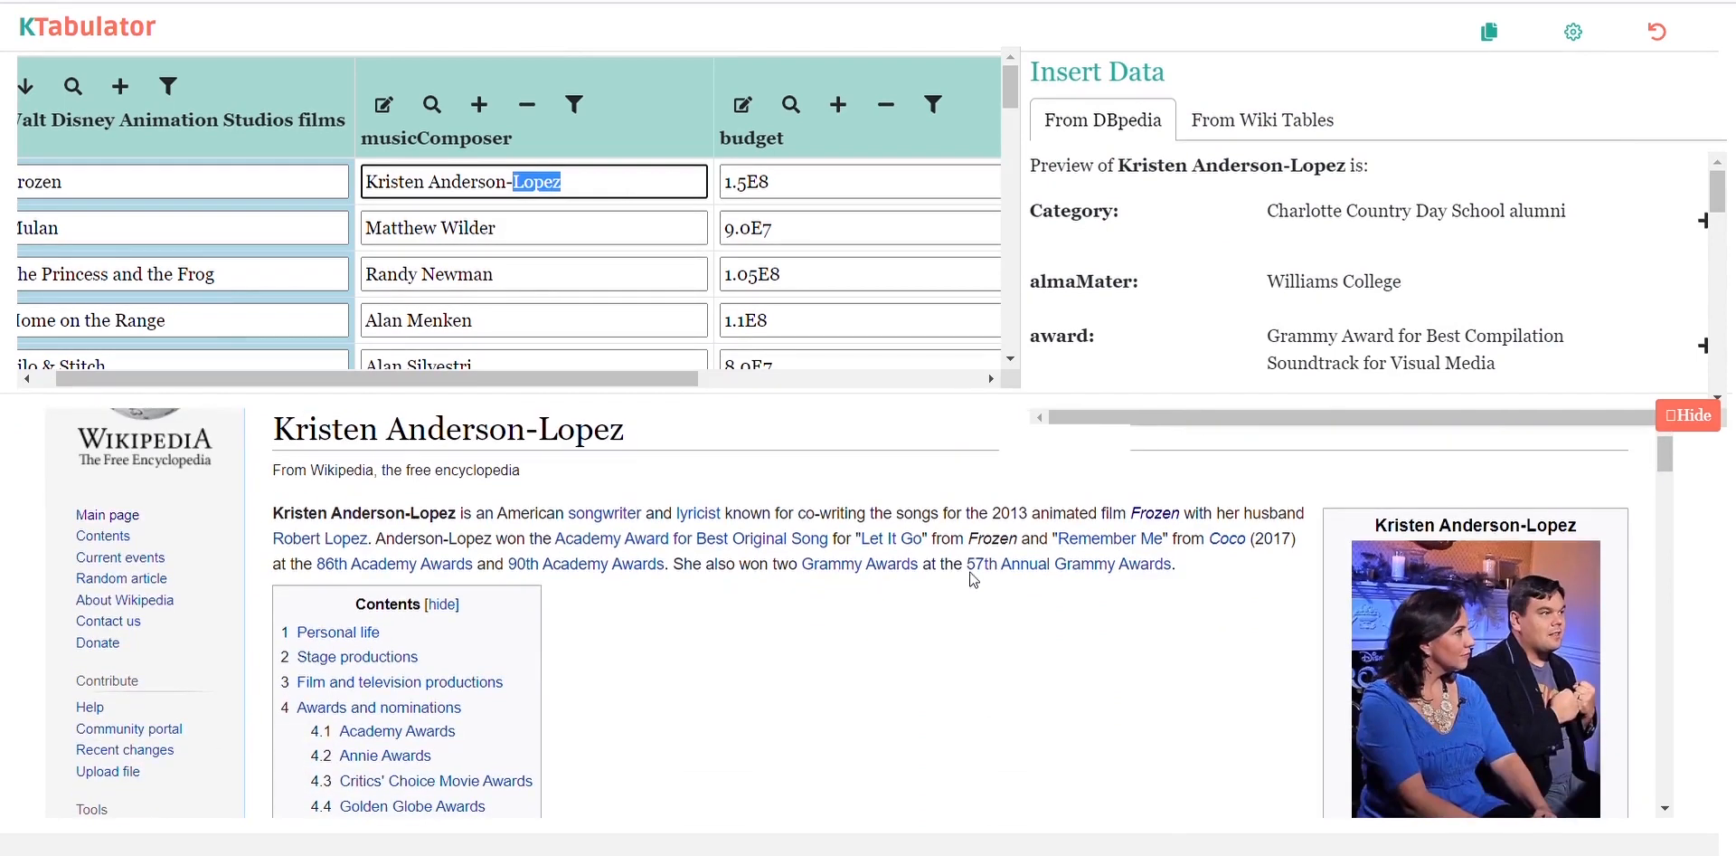
# Hide the Wikipedia page and expand the Category values in the composer's DBpedia preview
pyautogui.click(1688, 414)
pyautogui.moveTo(1476, 783); pyautogui.dragTo(1497, 783)
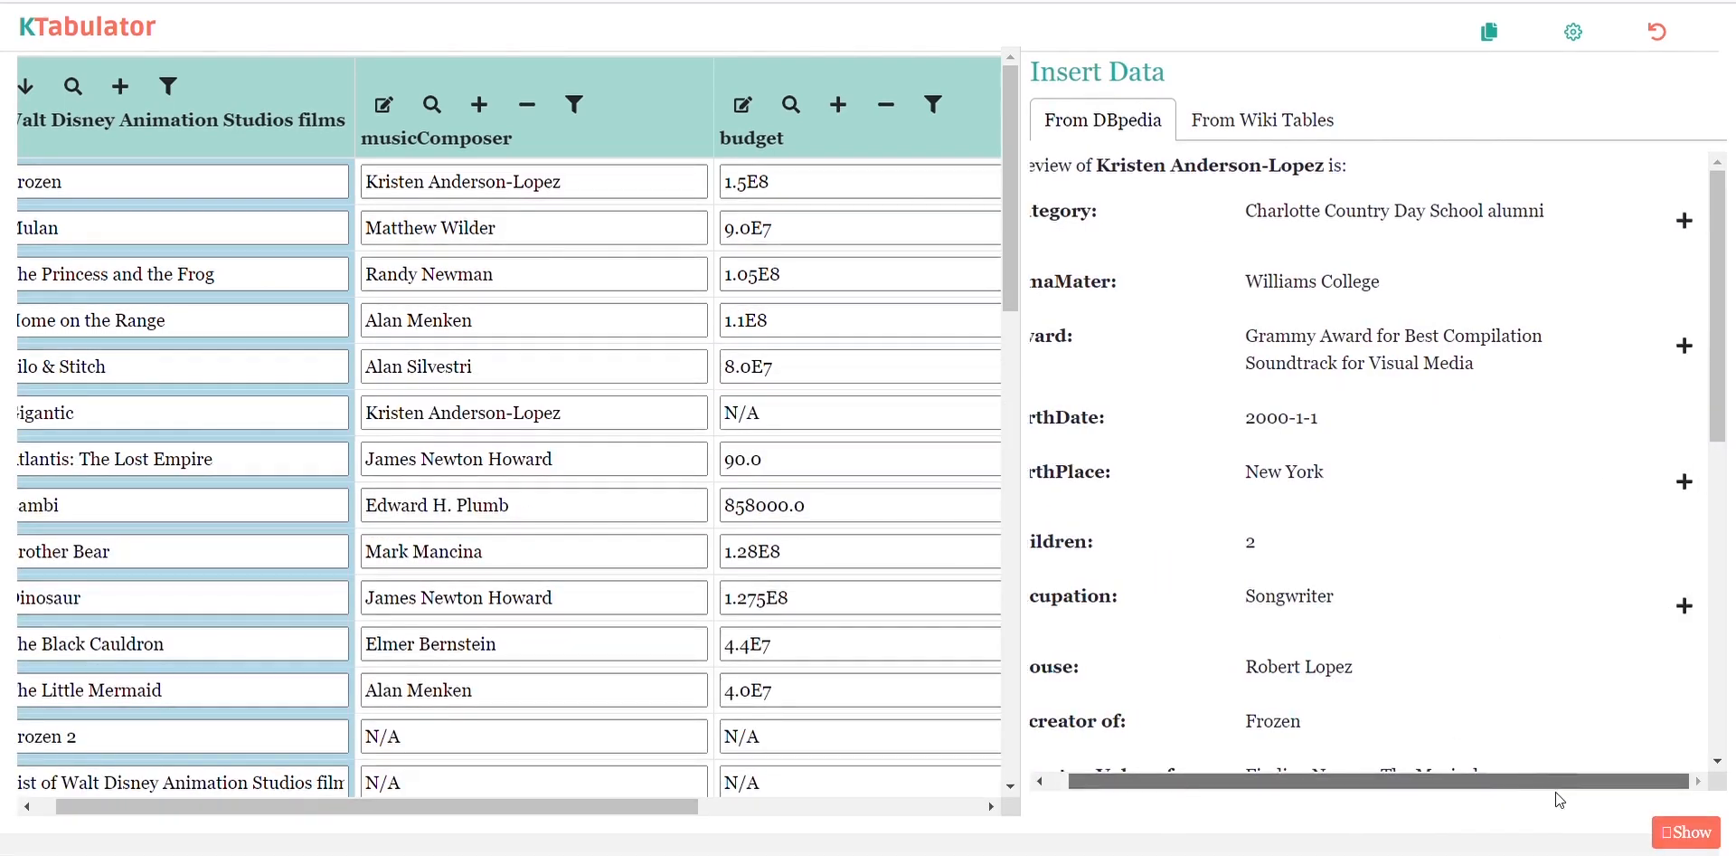
pyautogui.click(1682, 220)
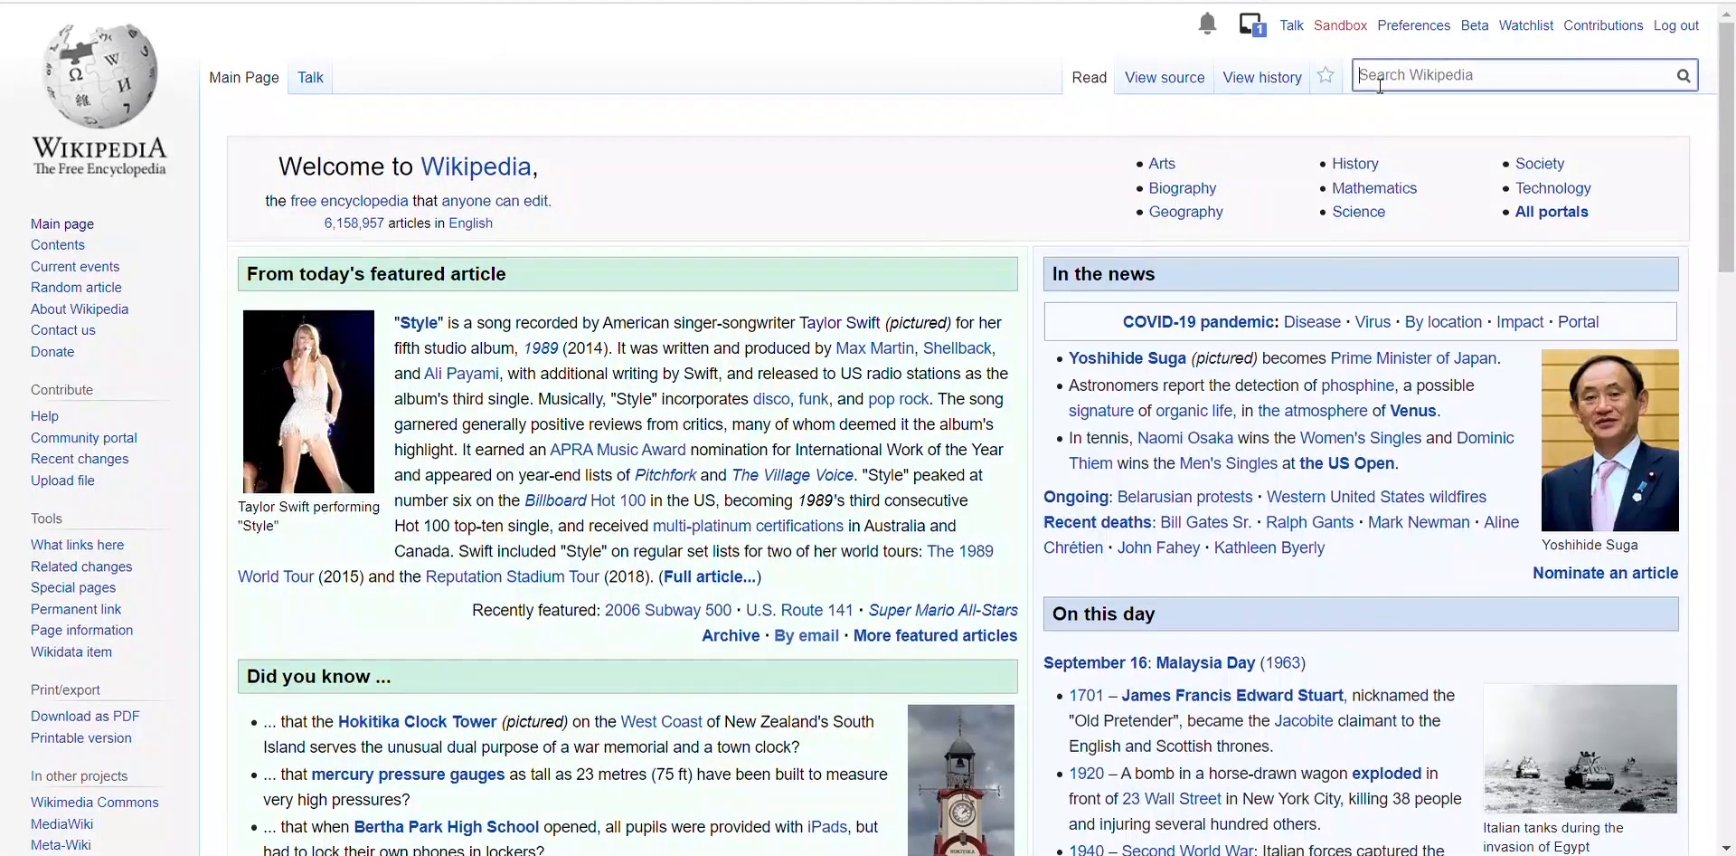
# Open Wikipedia's The Dark Knight (film) article, then start creating a table about The Dark Knight with the article hidden
pyautogui.write('the dark knight')
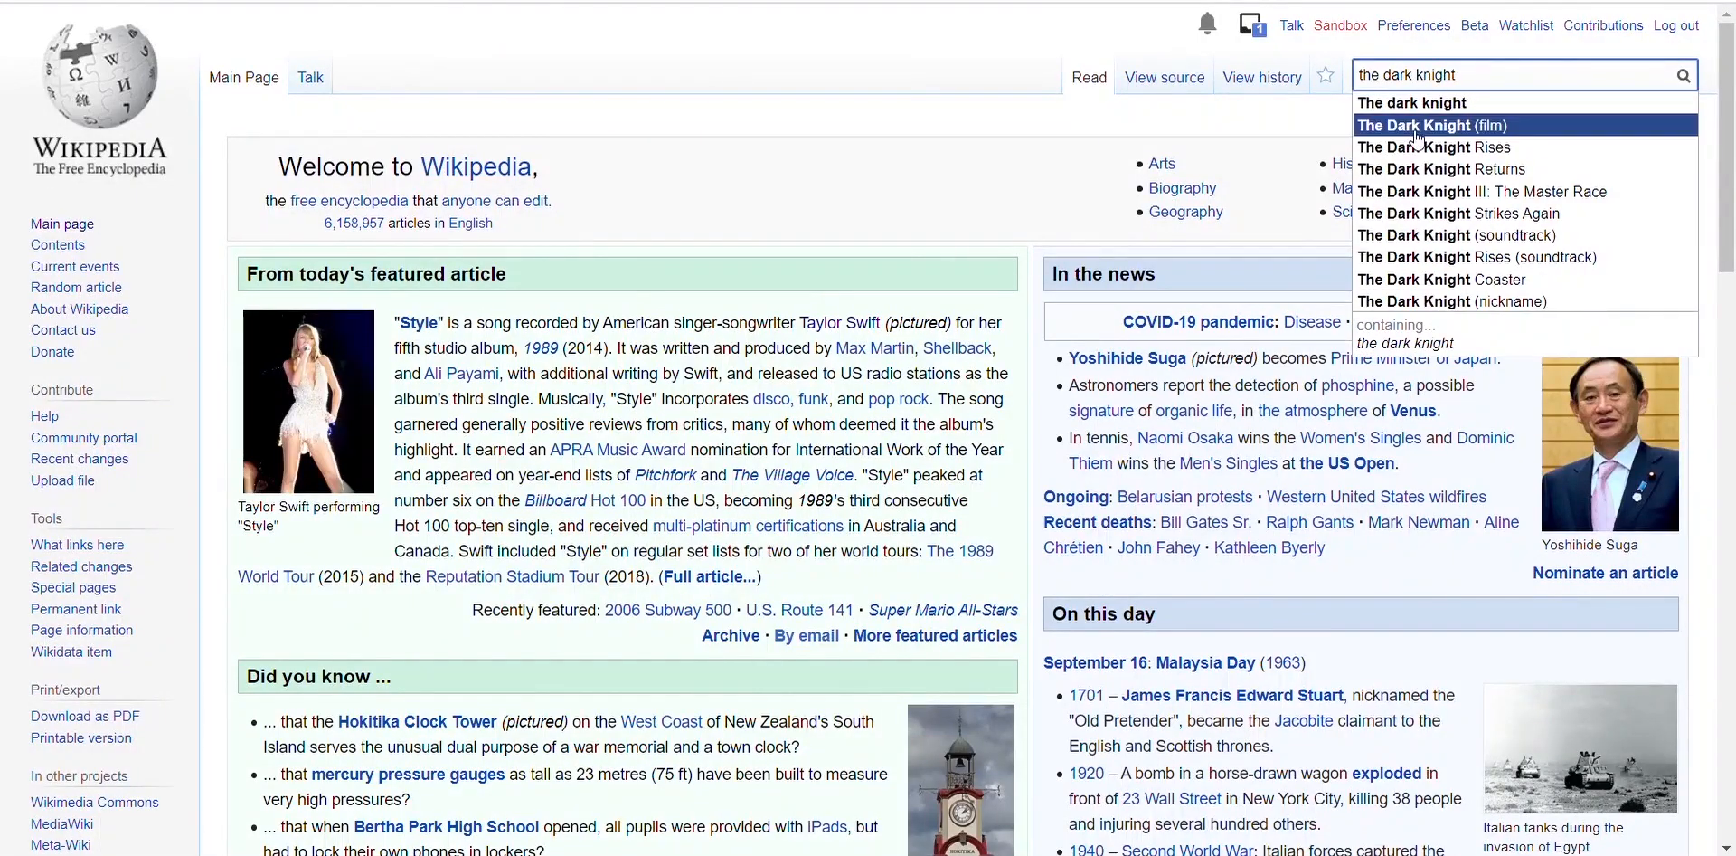
pyautogui.click(1415, 125)
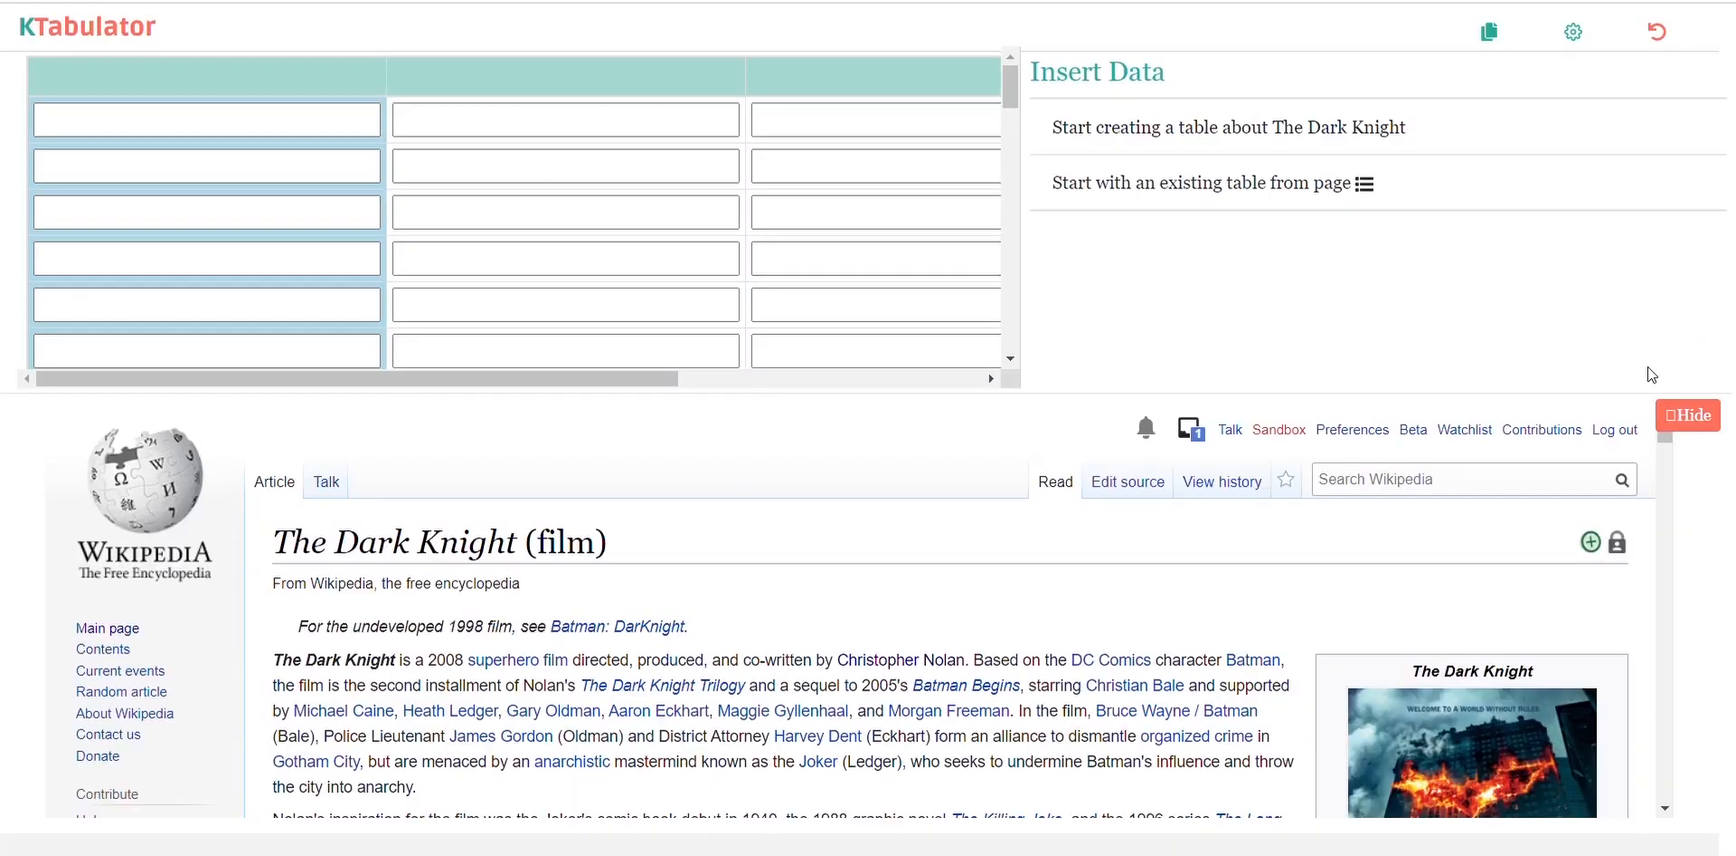
pyautogui.click(1688, 415)
pyautogui.click(1348, 130)
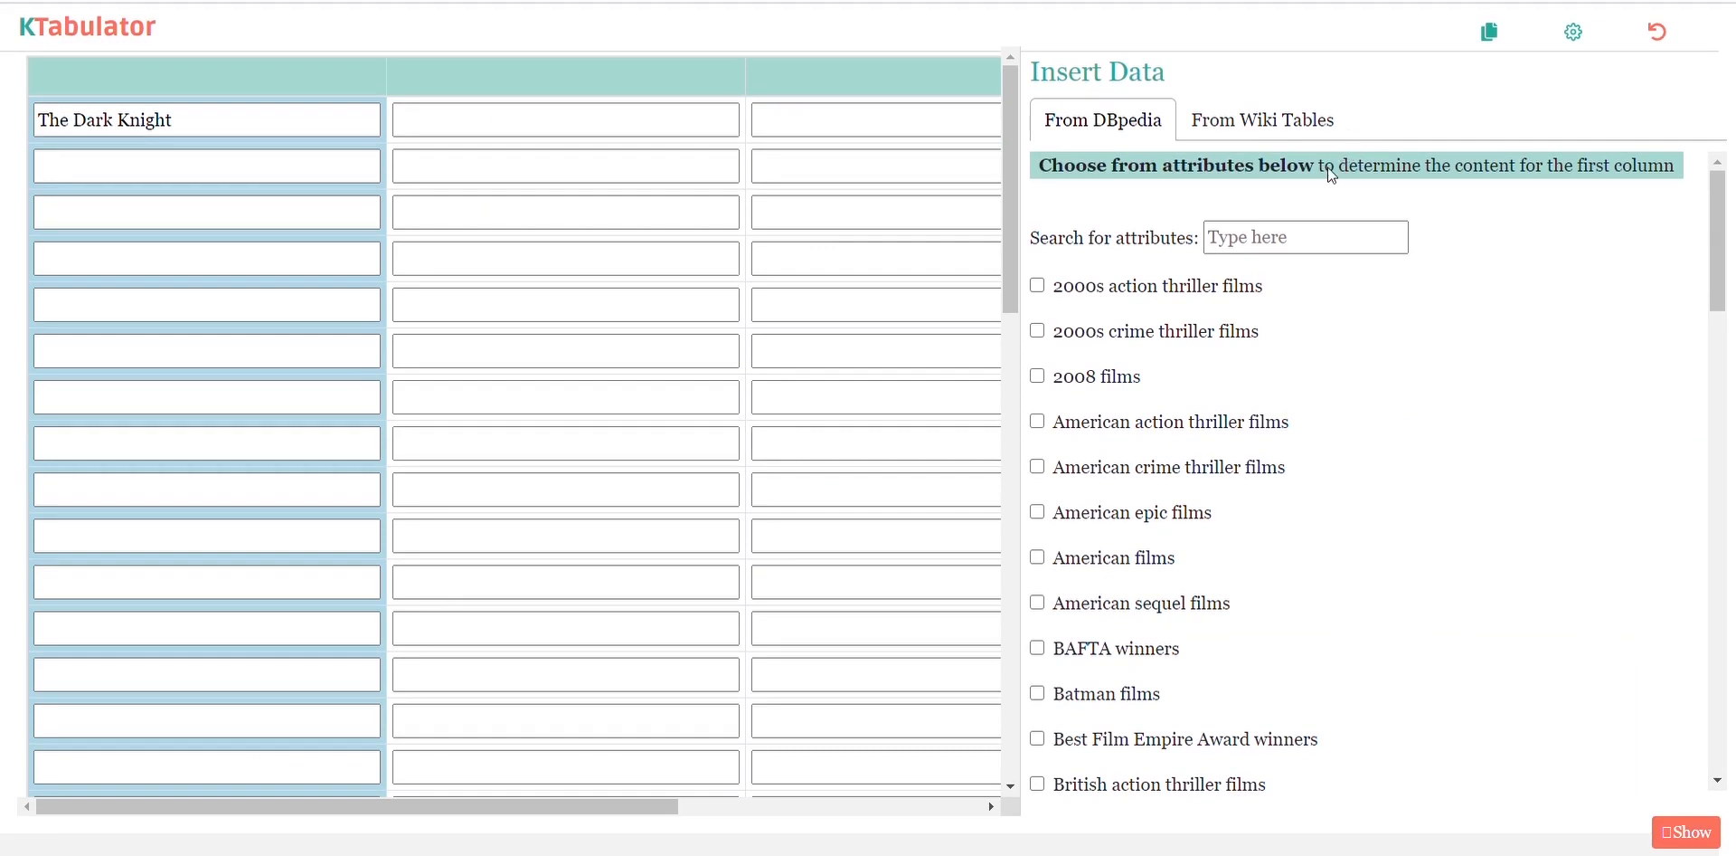
# Find the director attribute and populate the first column with entities whose director is Christopher Nolan
pyautogui.click(1316, 244)
pyautogui.write('di')
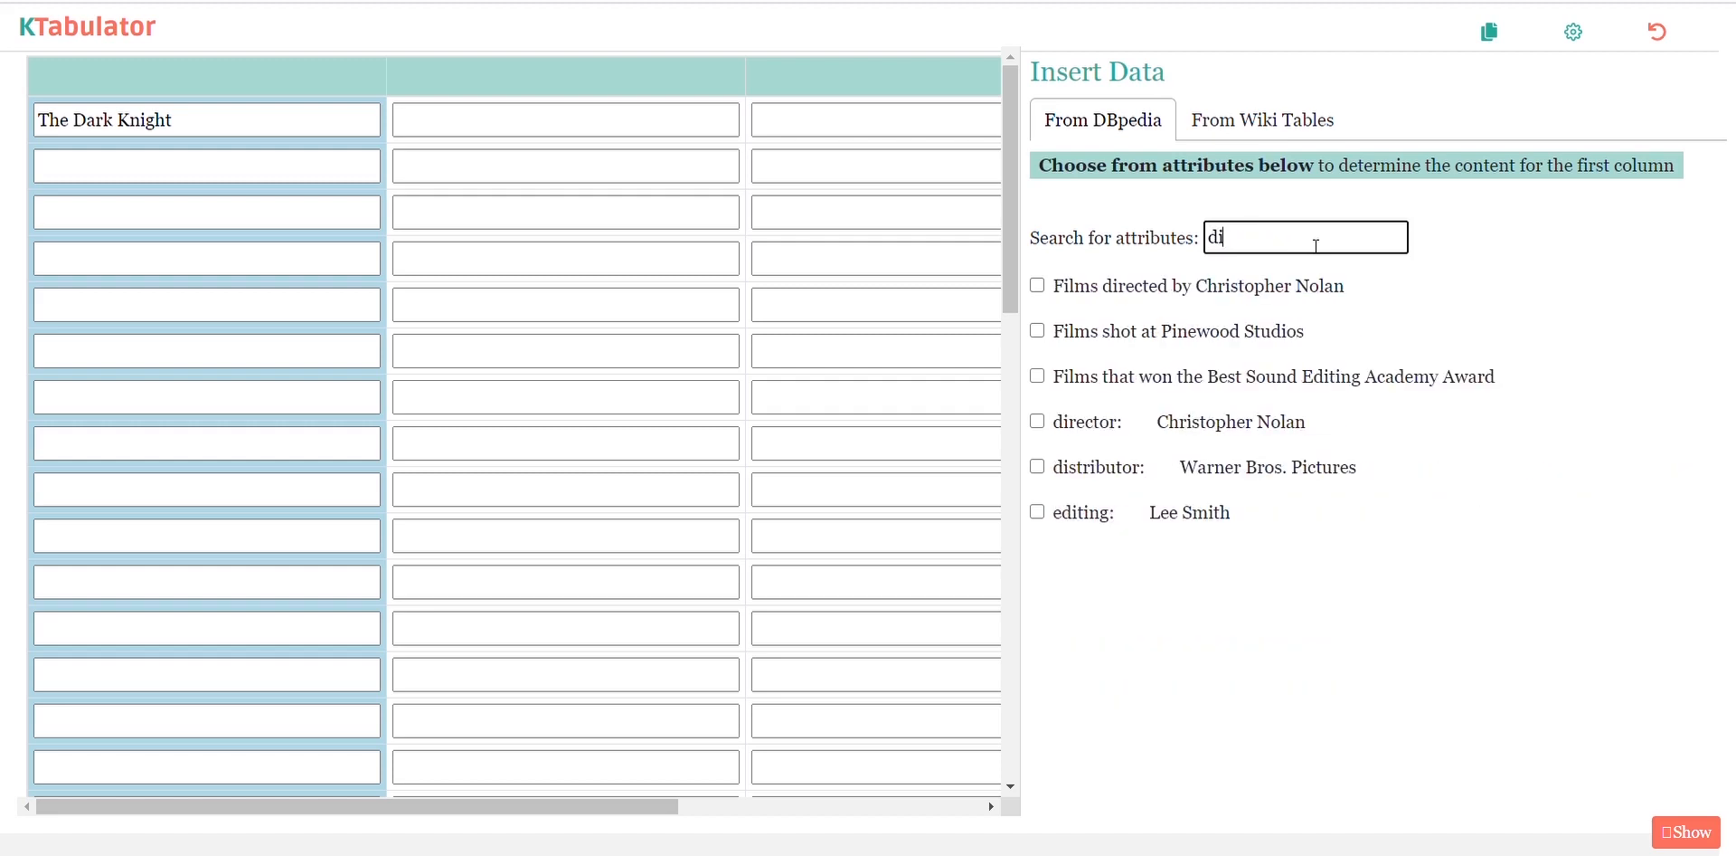
pyautogui.write('rector')
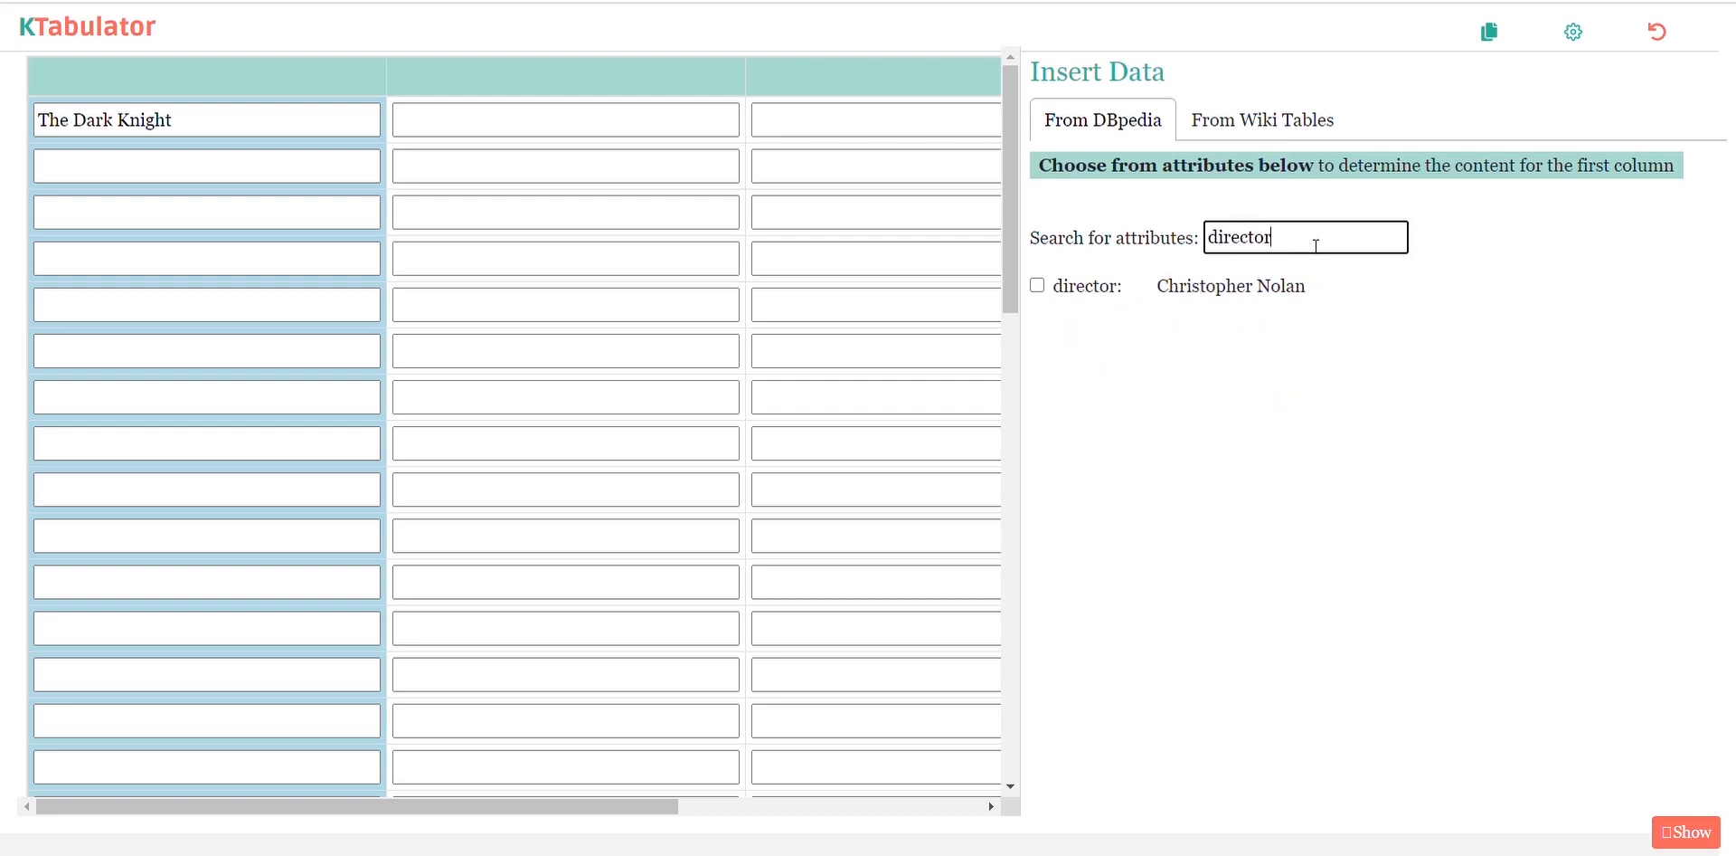
pyautogui.click(1038, 286)
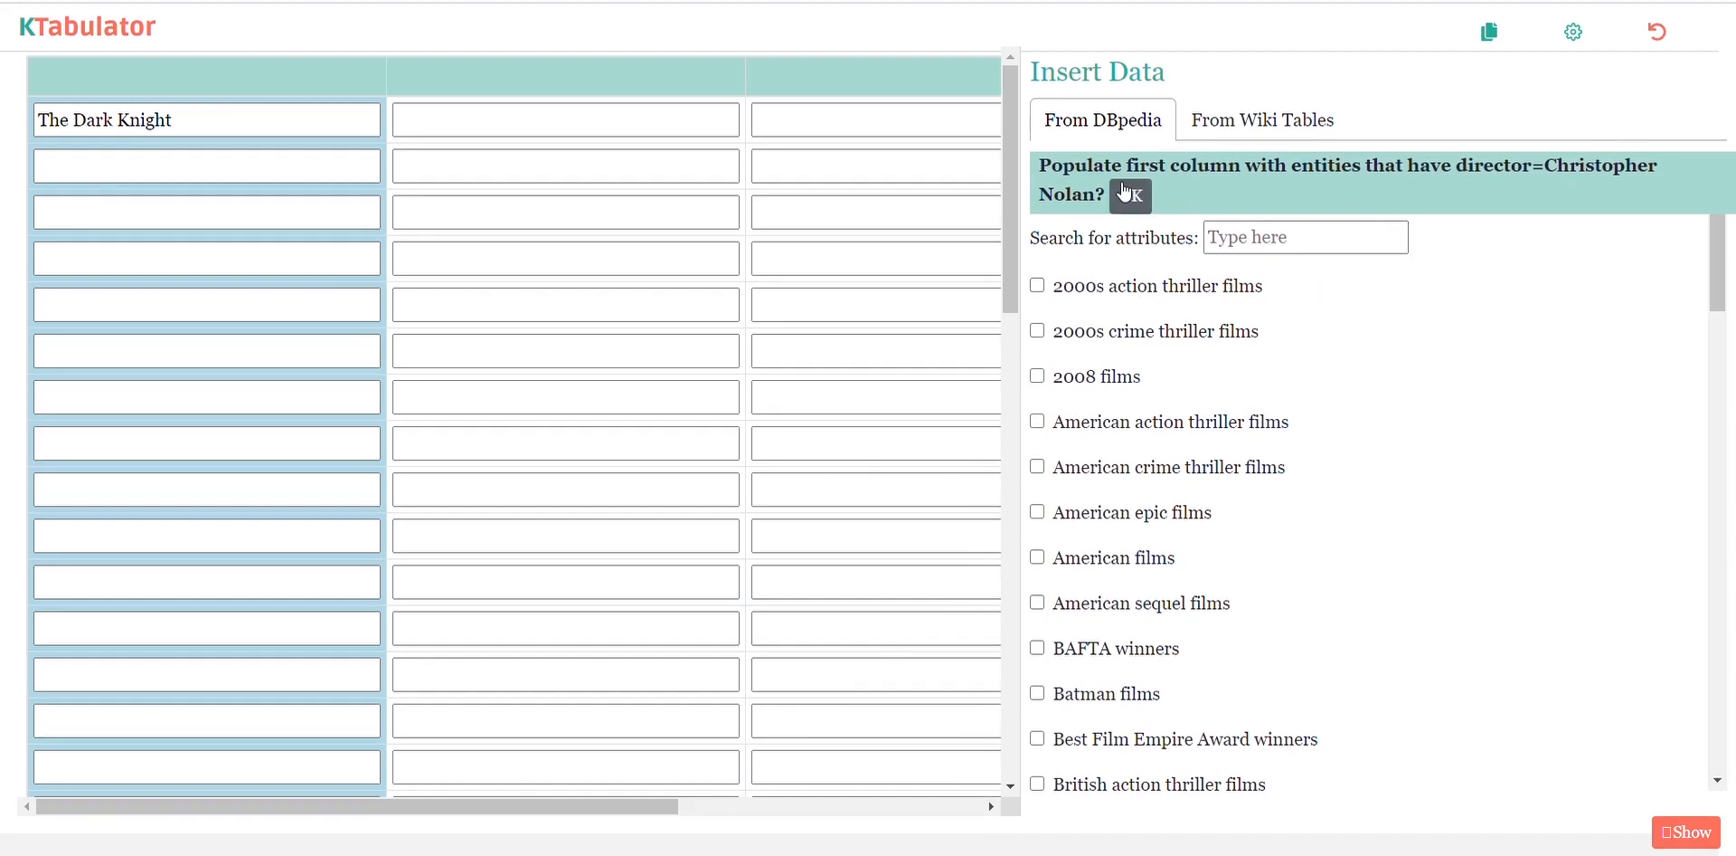
pyautogui.click(1125, 195)
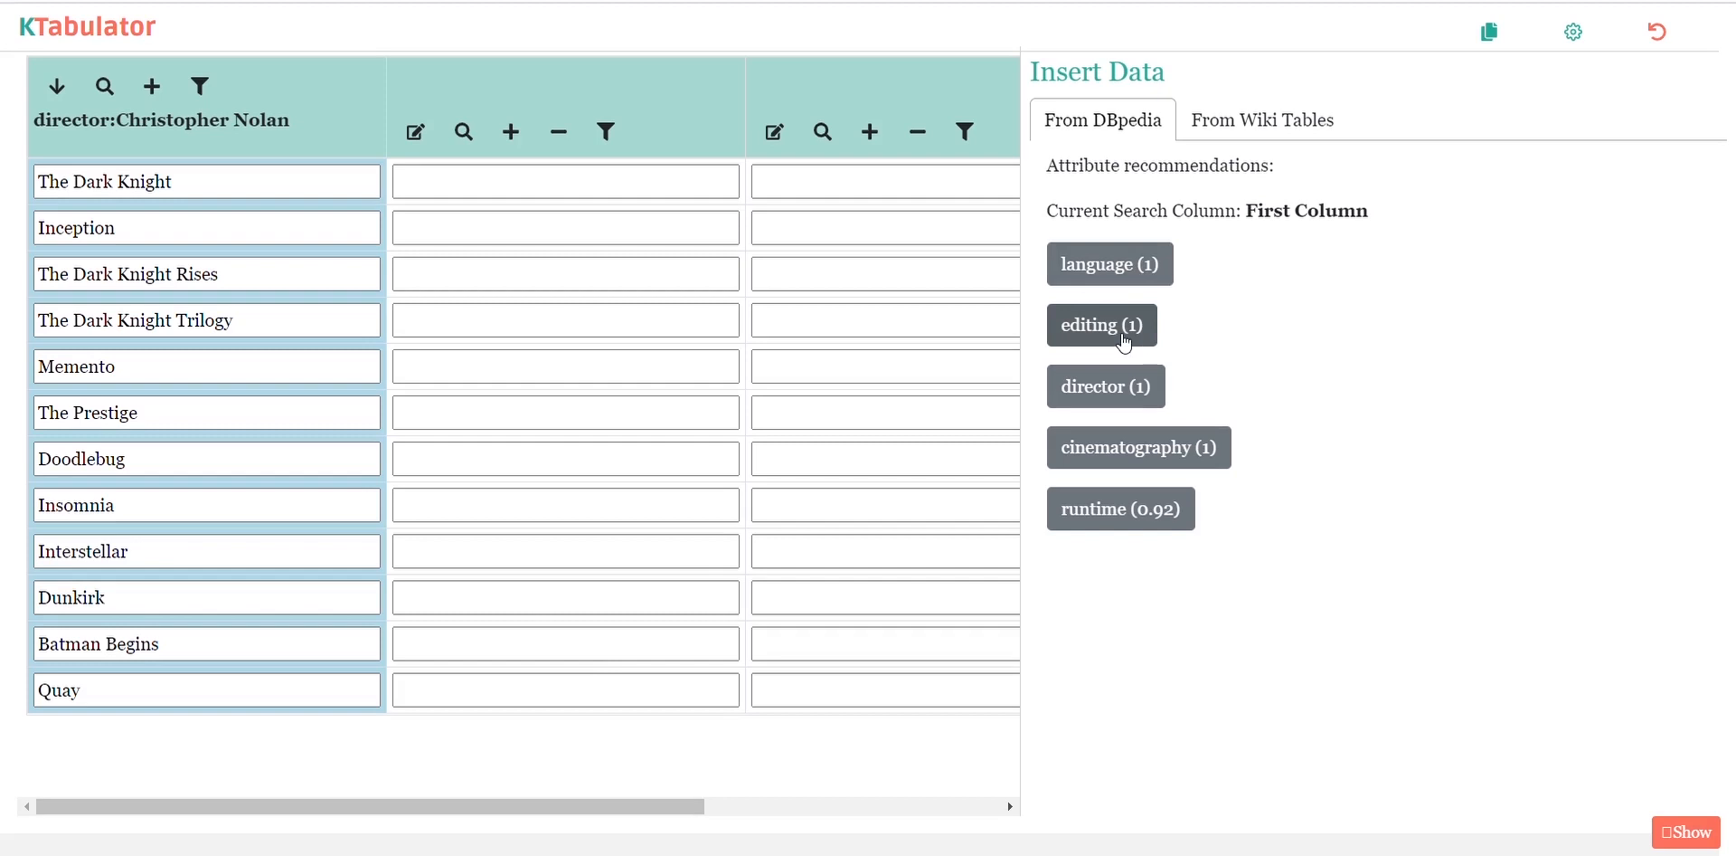
# Add more entities to the first column using the American crime thriller films attribute
pyautogui.click(65, 90)
pyautogui.click(1072, 220)
pyautogui.click(1259, 246)
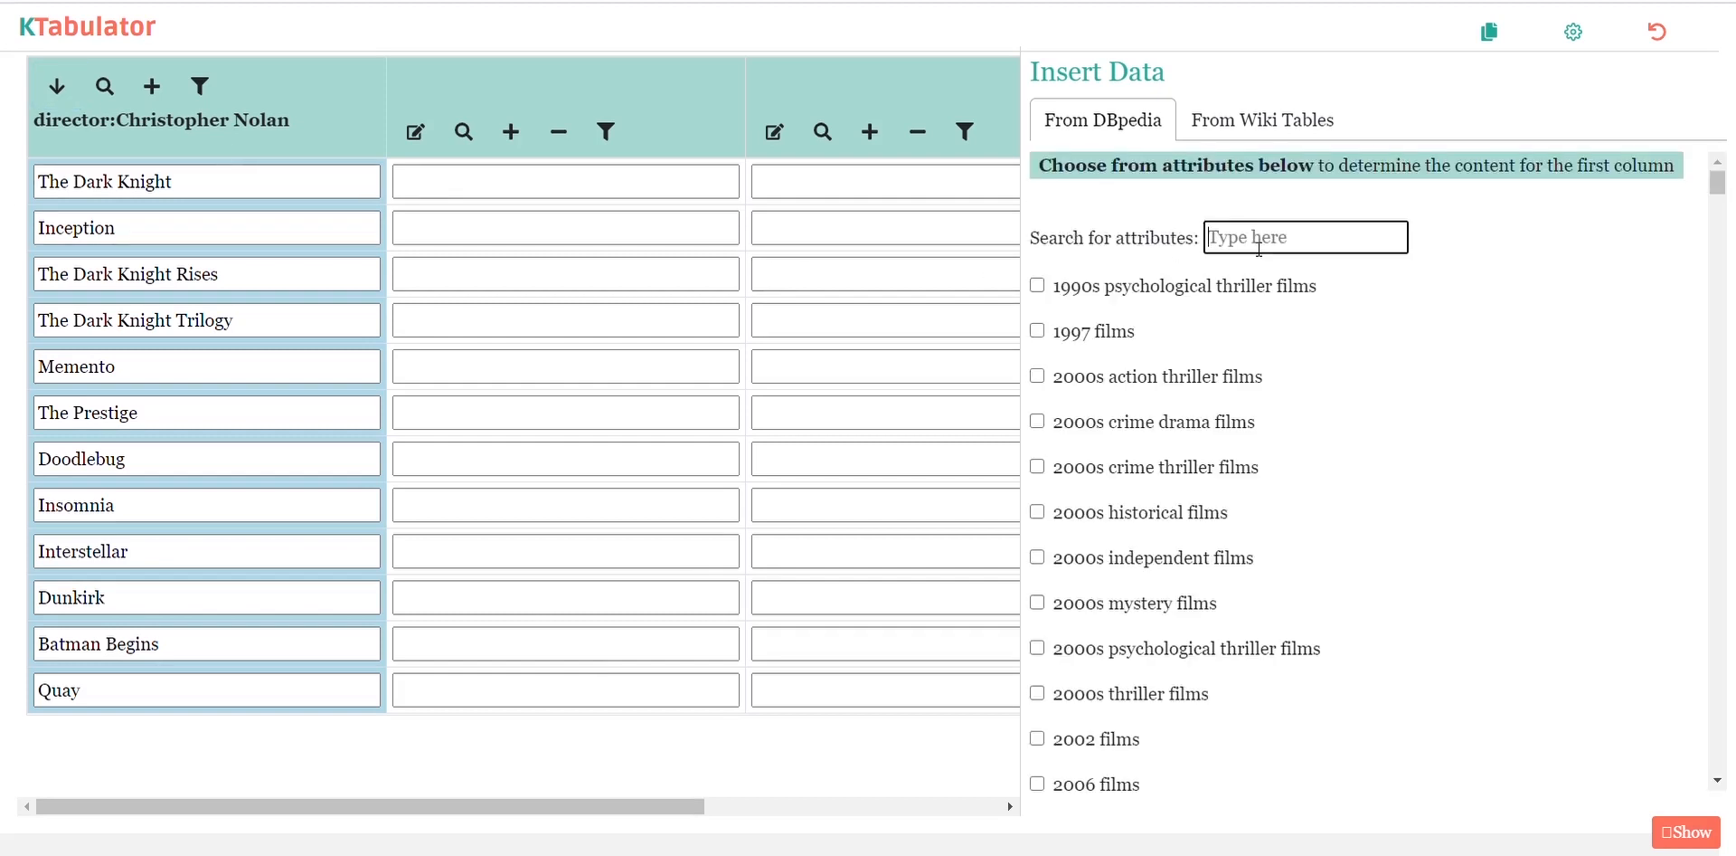
pyautogui.write('american cri')
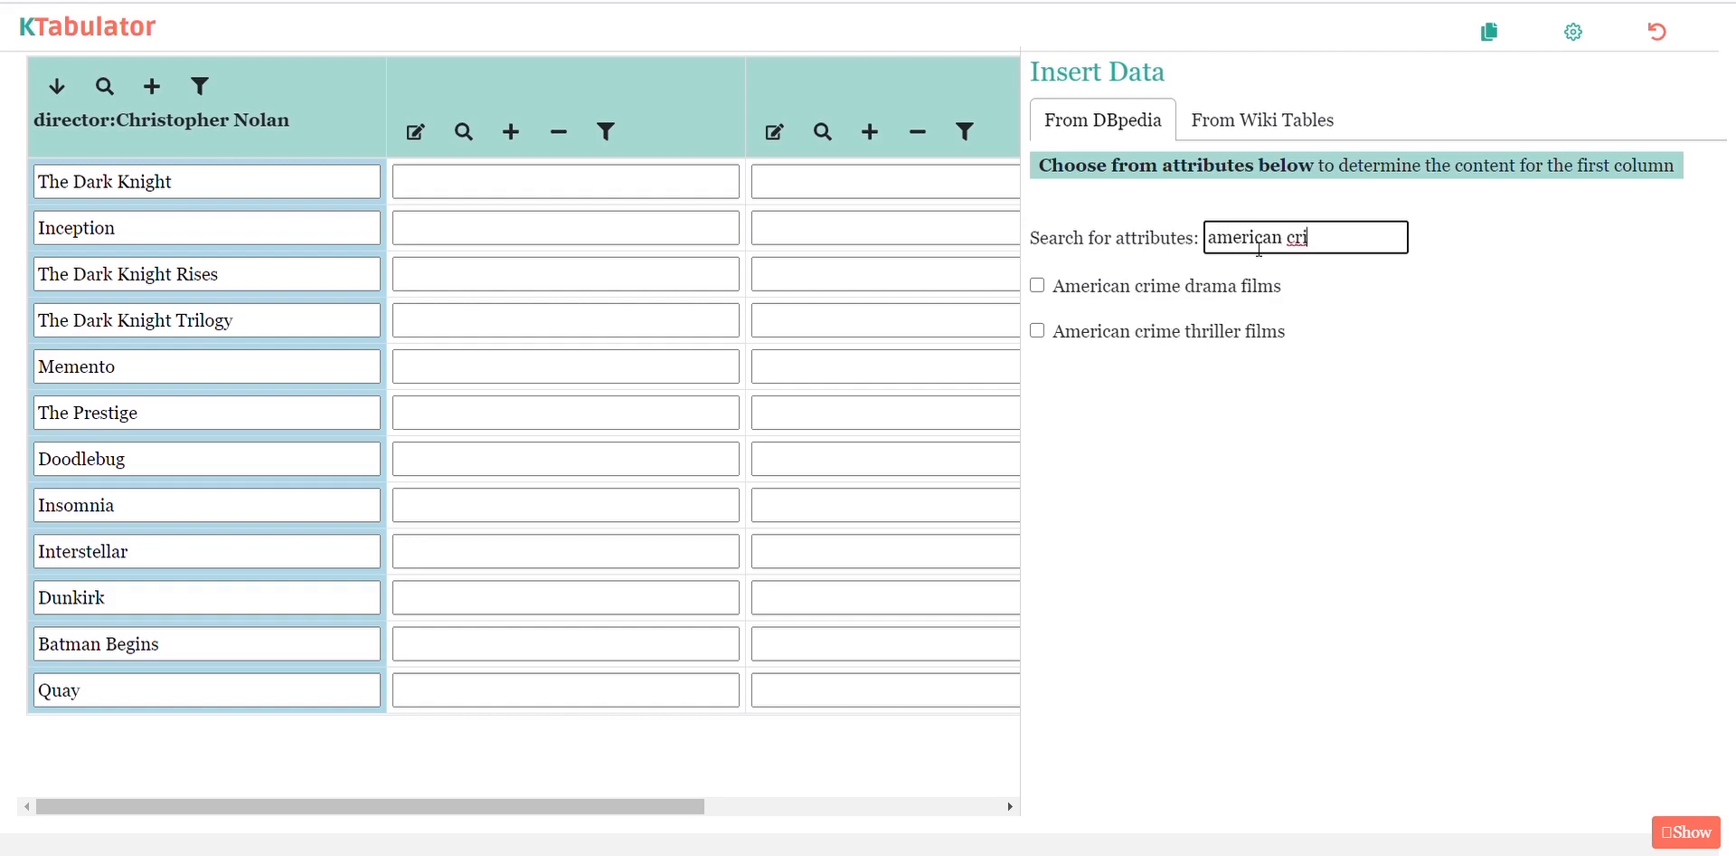
pyautogui.click(1038, 330)
pyautogui.click(1072, 203)
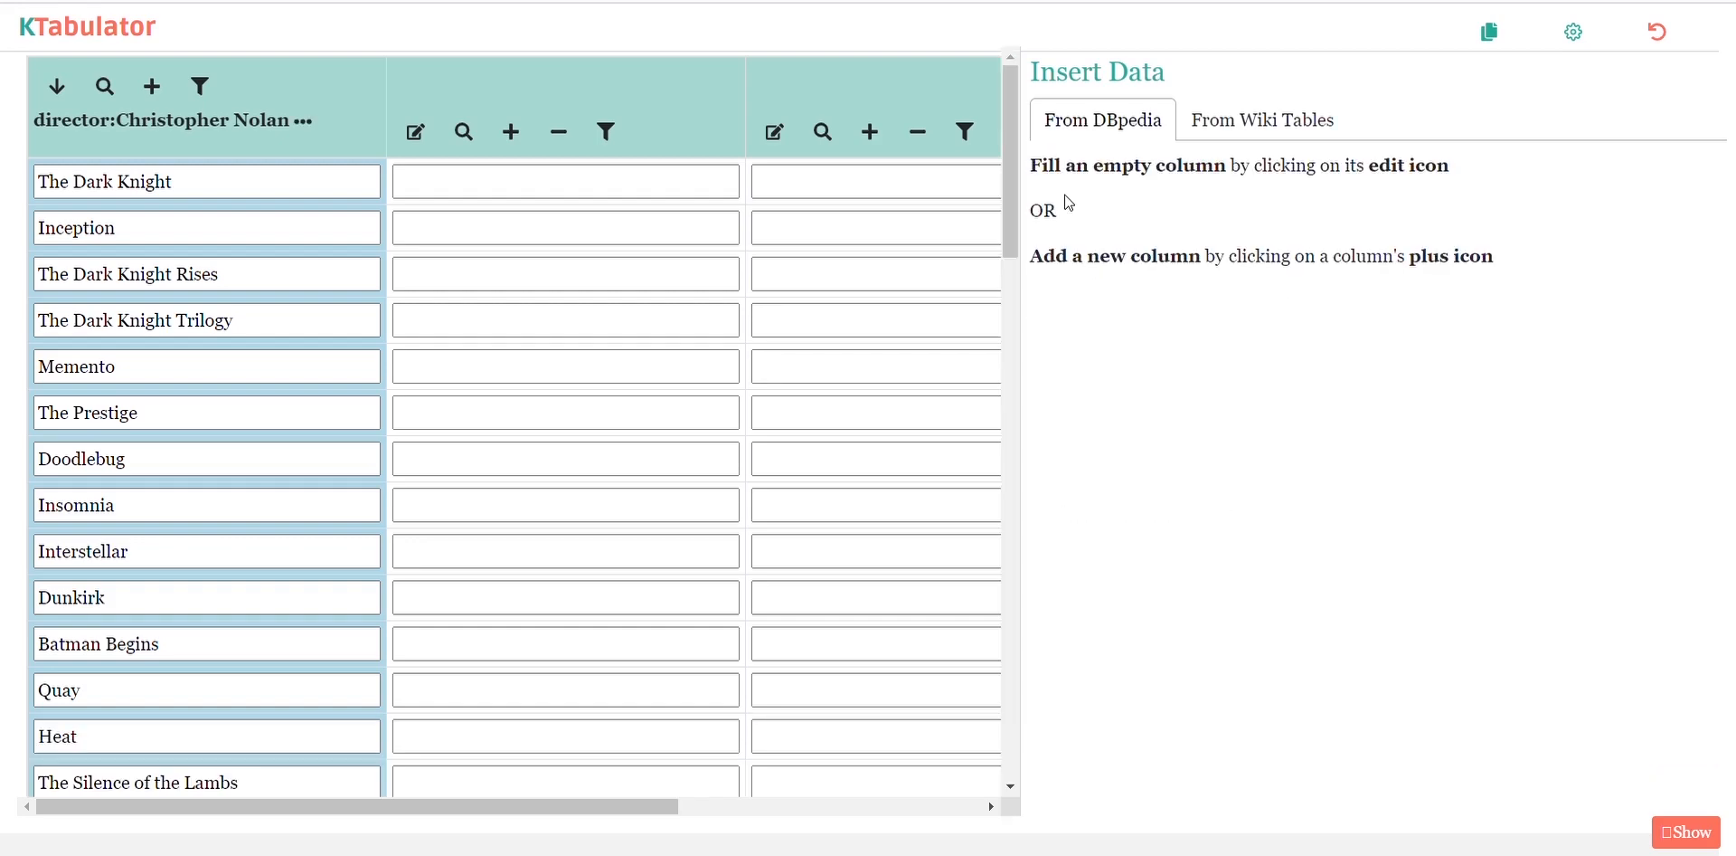
# Extend the first column with entities that are both IMAX films and American epic films
pyautogui.scroll(-15, 221, 356)
pyautogui.click(56, 85)
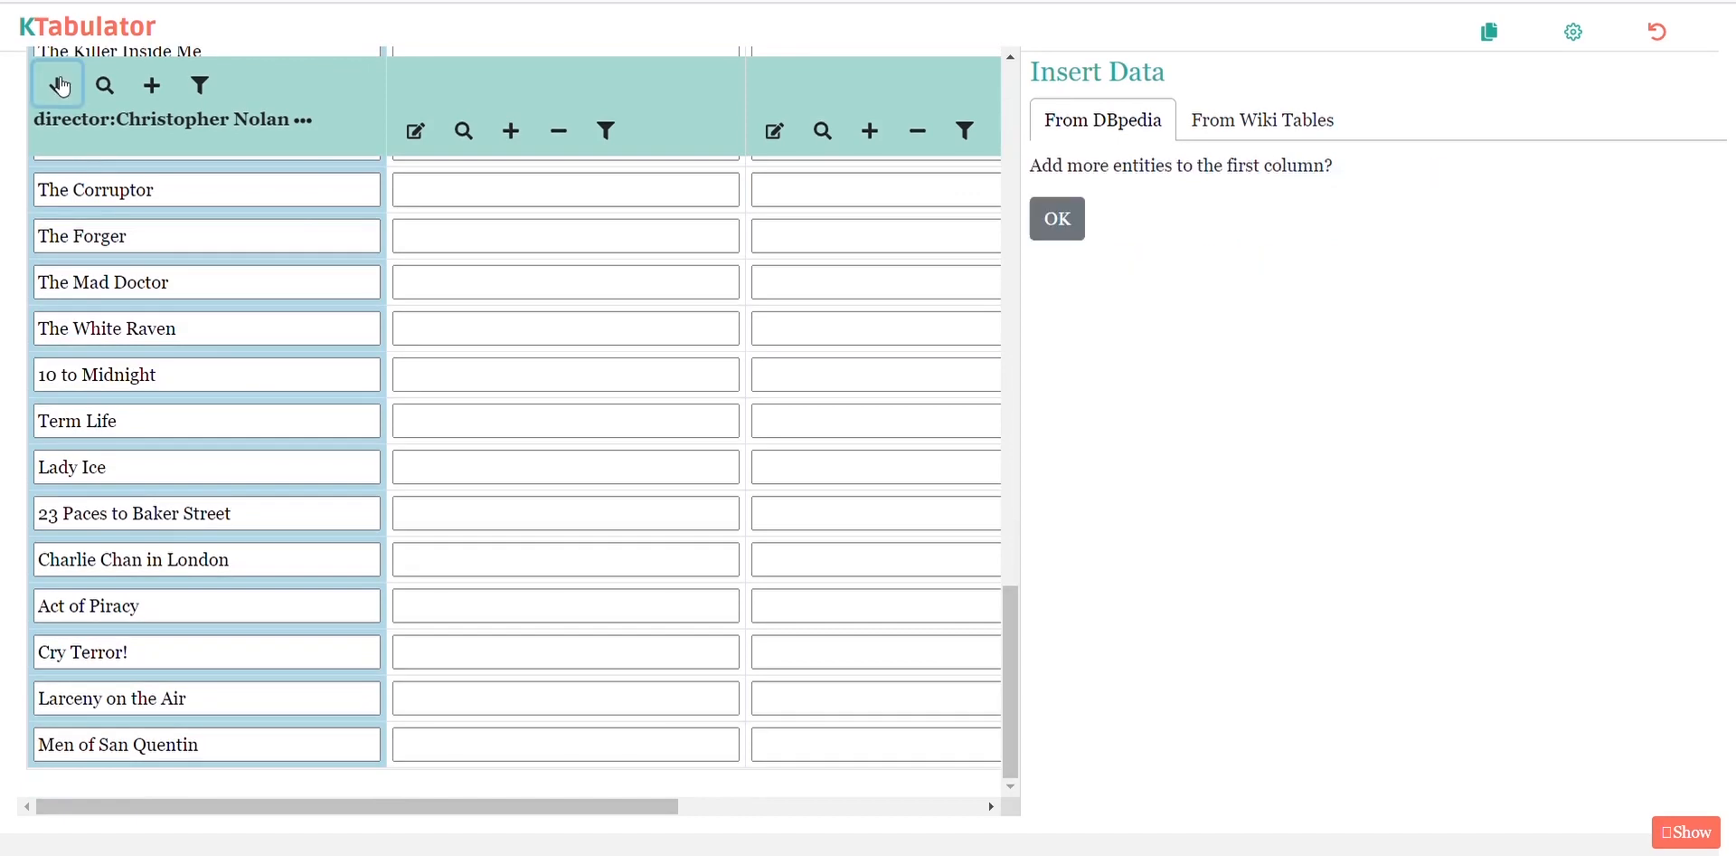
pyautogui.click(1067, 221)
pyautogui.click(1349, 249)
pyautogui.write('imax')
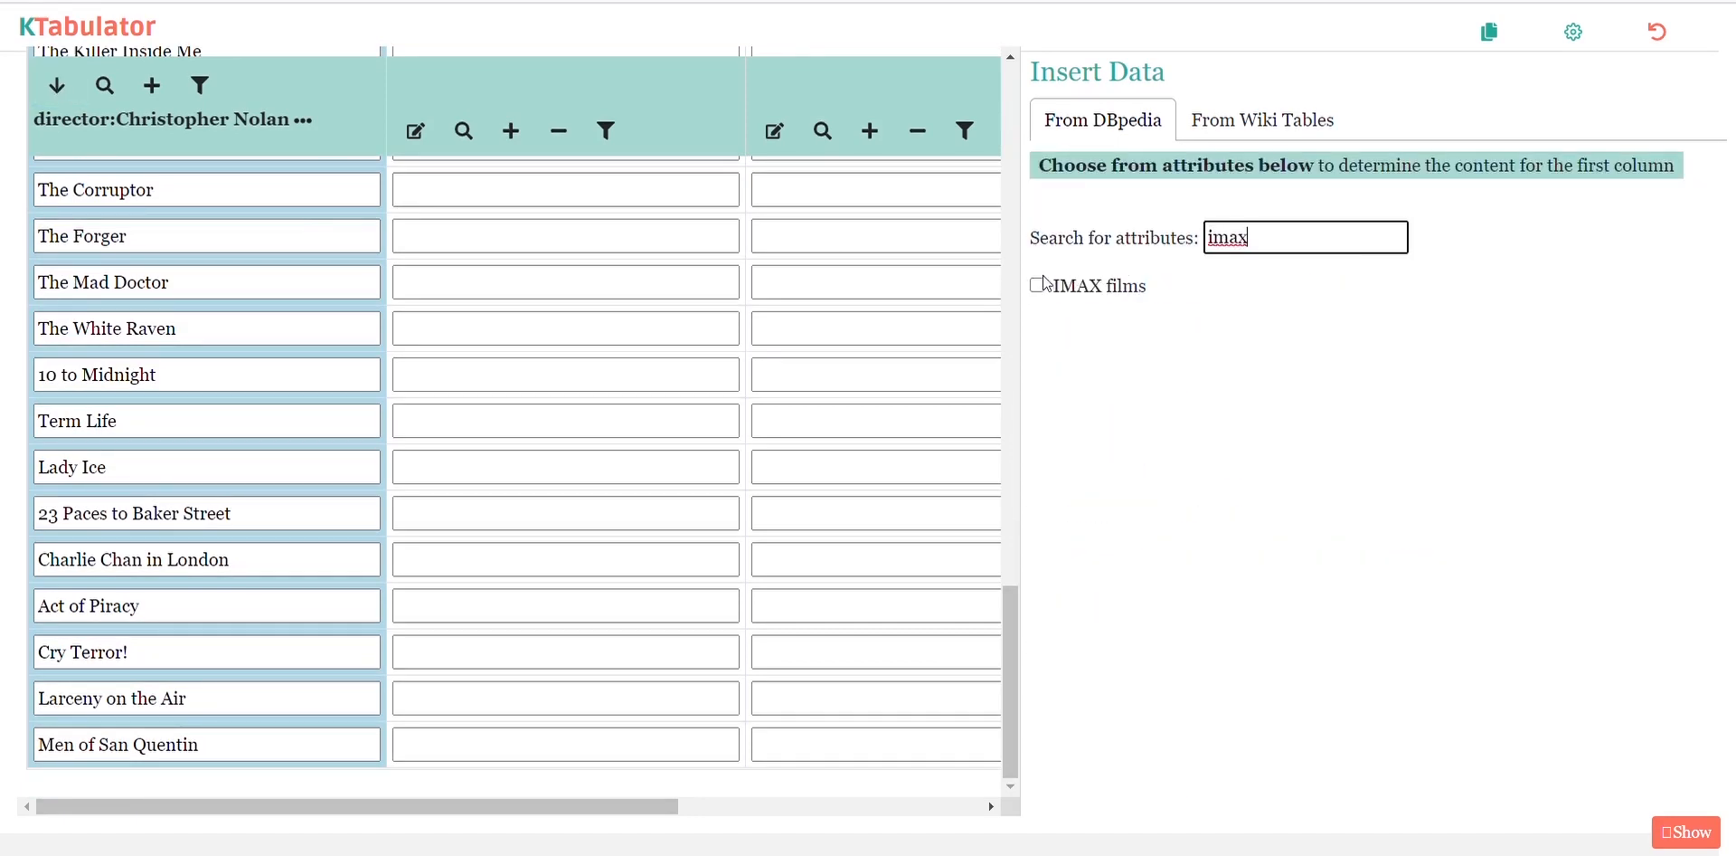
pyautogui.click(1038, 285)
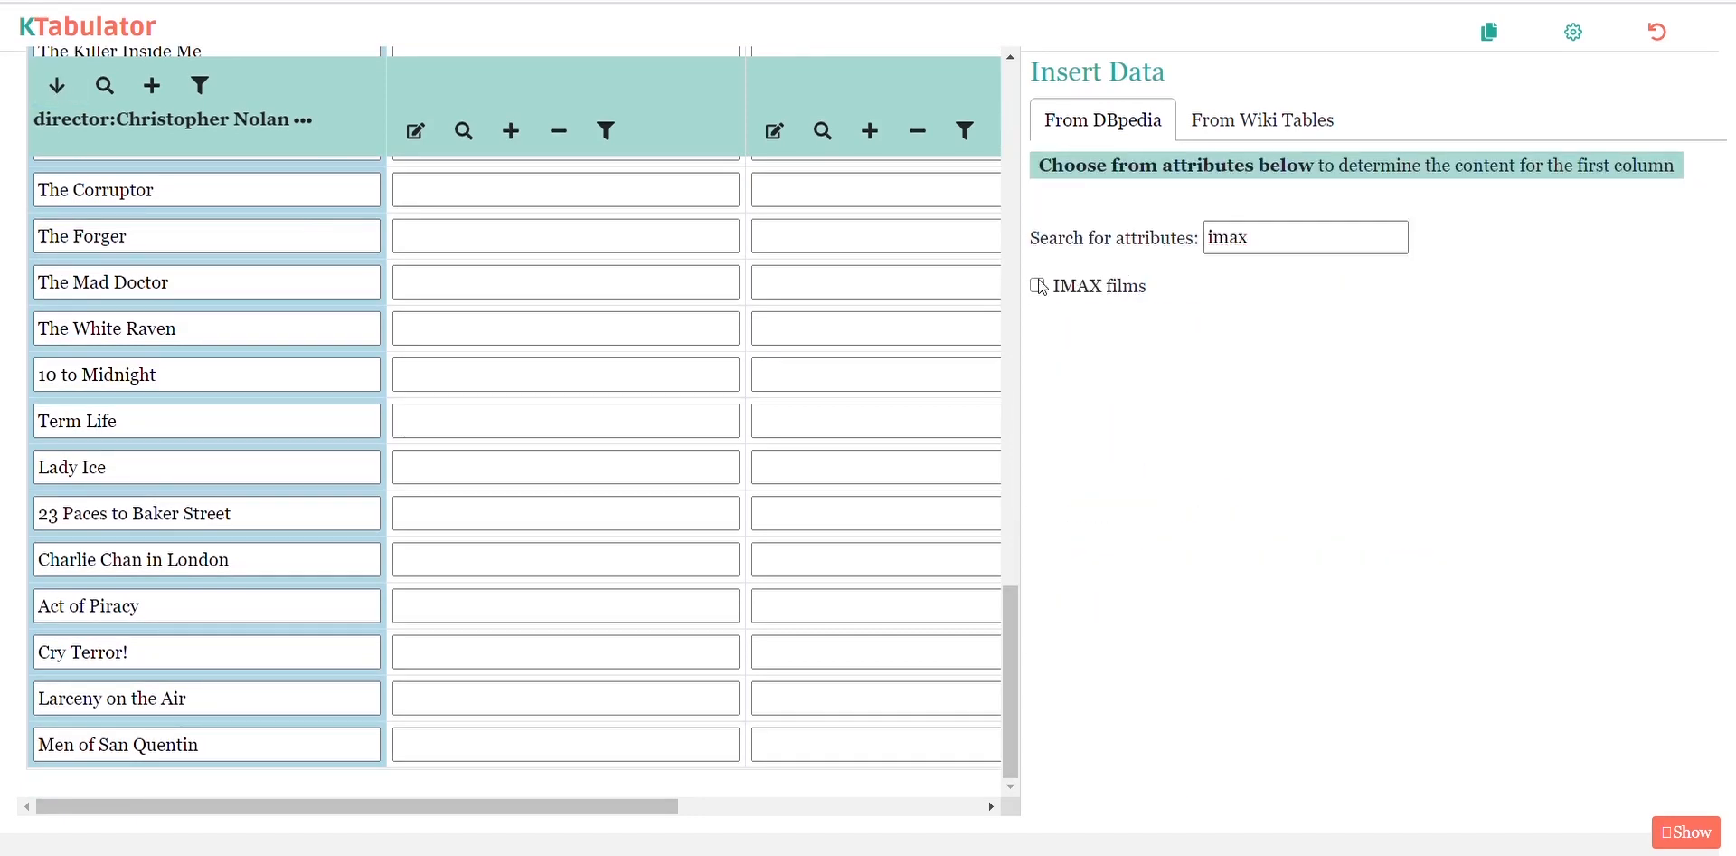
pyautogui.click(1244, 243)
pyautogui.write('epic')
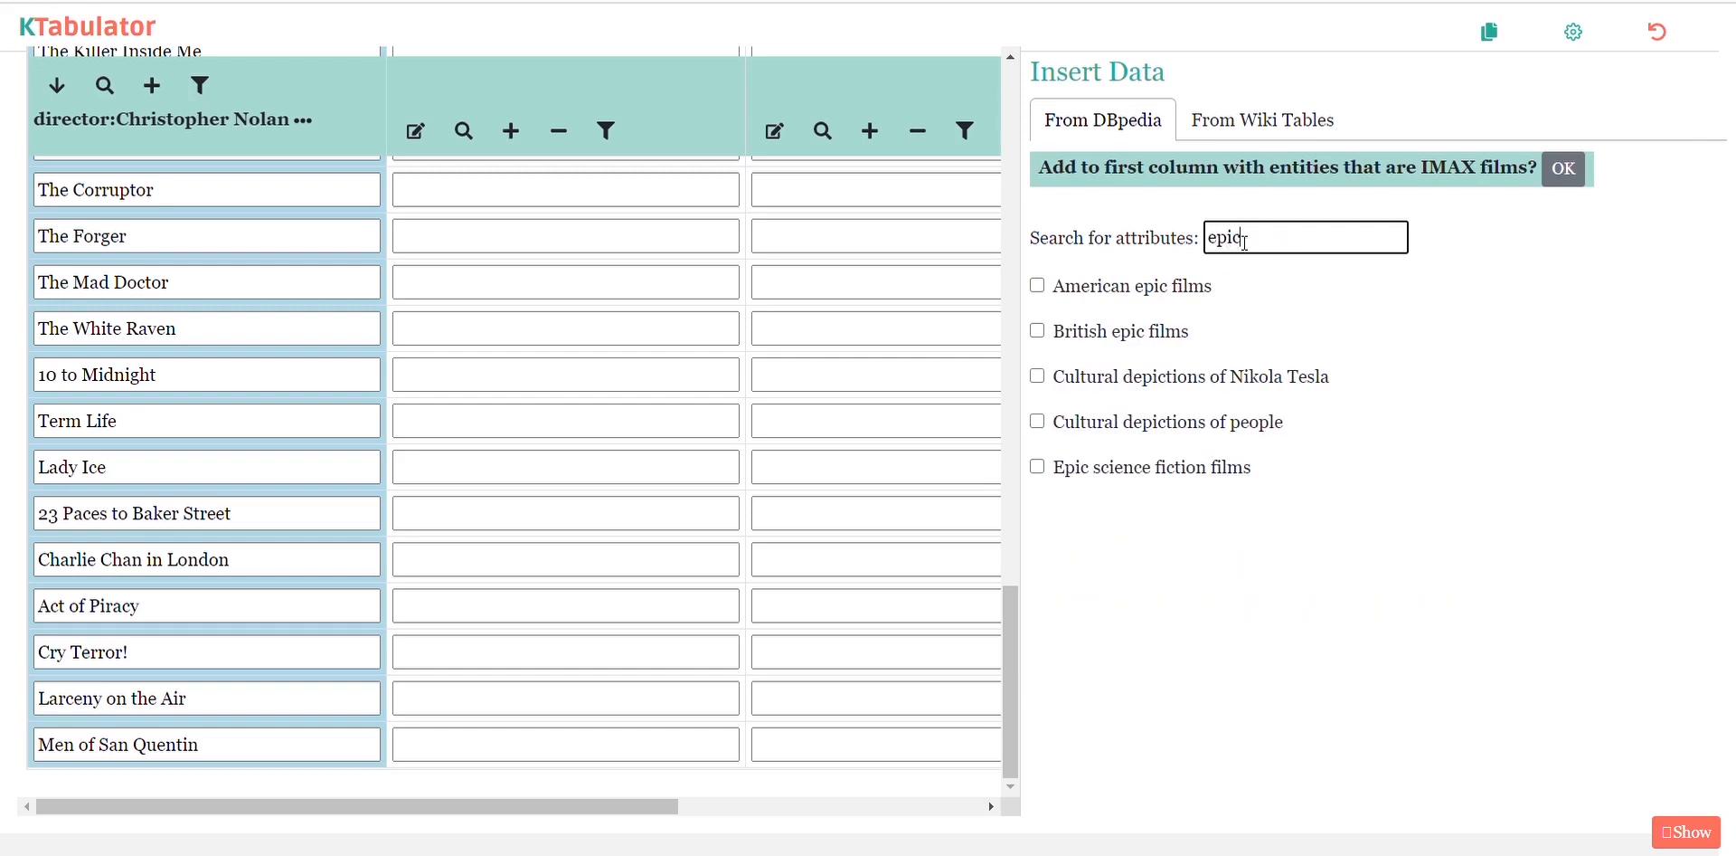
pyautogui.click(1038, 286)
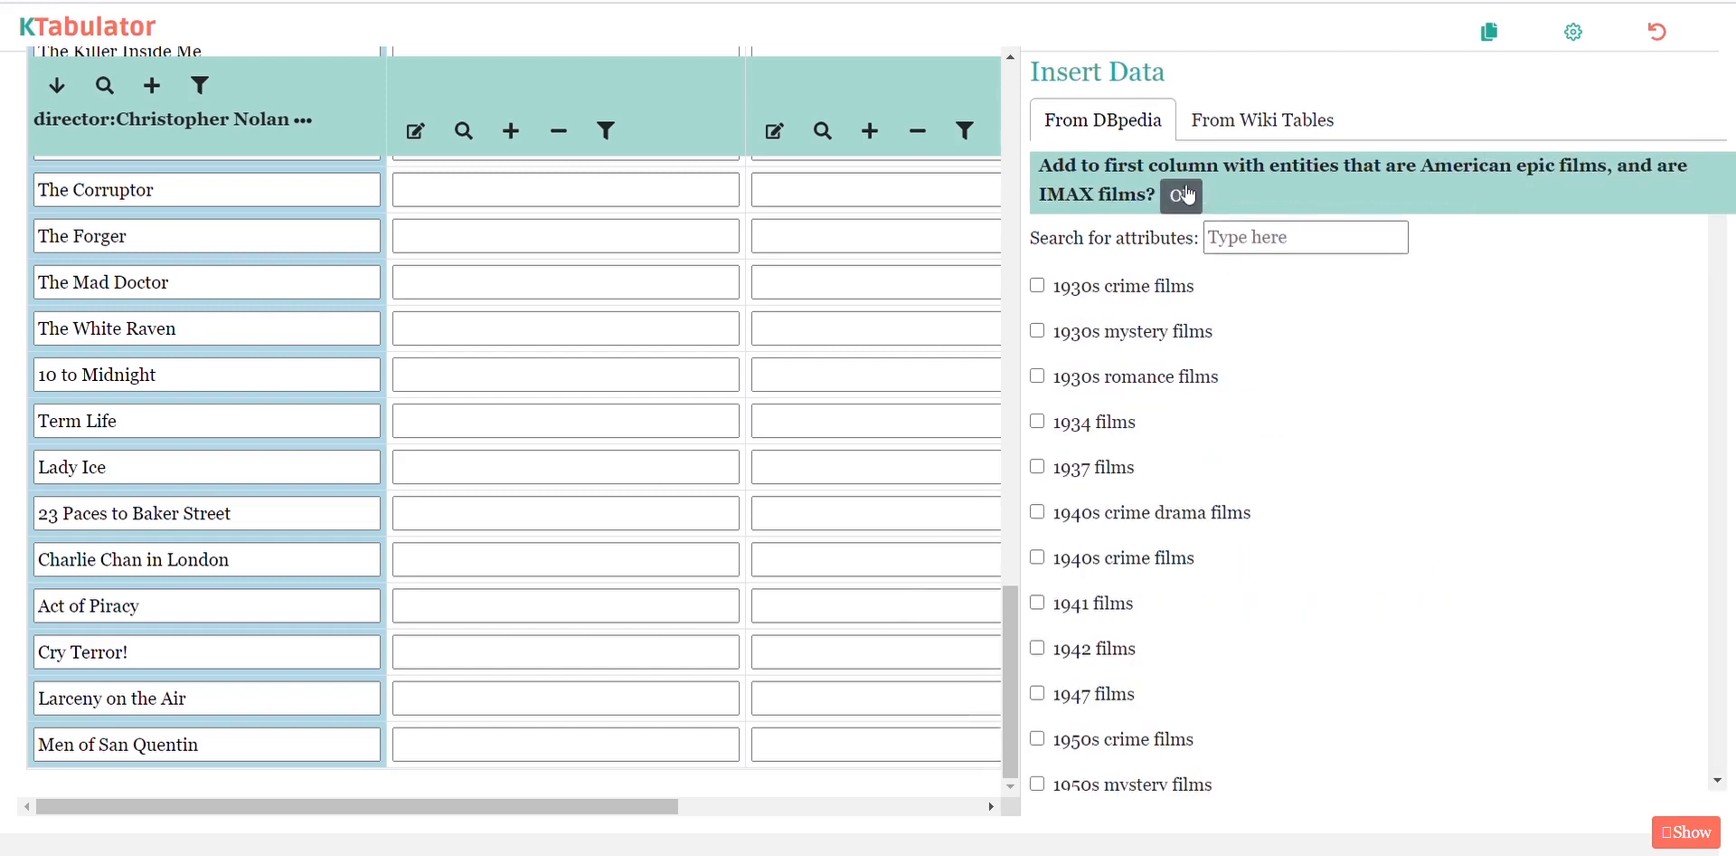
pyautogui.click(1182, 194)
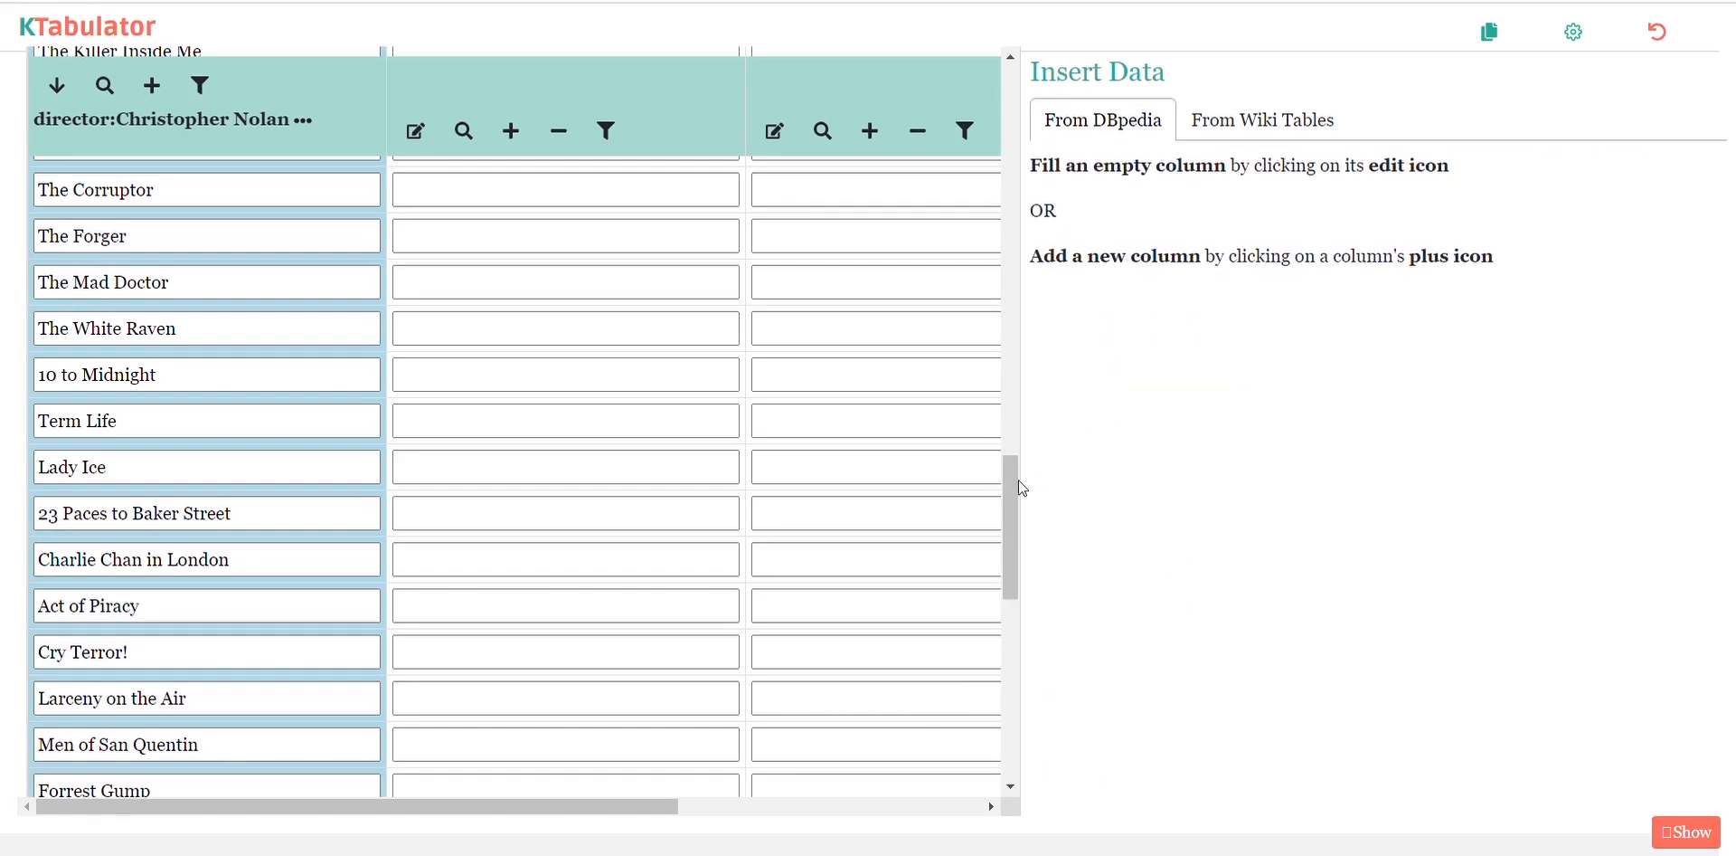
# Edit the empty second column and select the runtime attribute as its content
pyautogui.moveTo(1019, 488); pyautogui.dragTo(1012, 90)
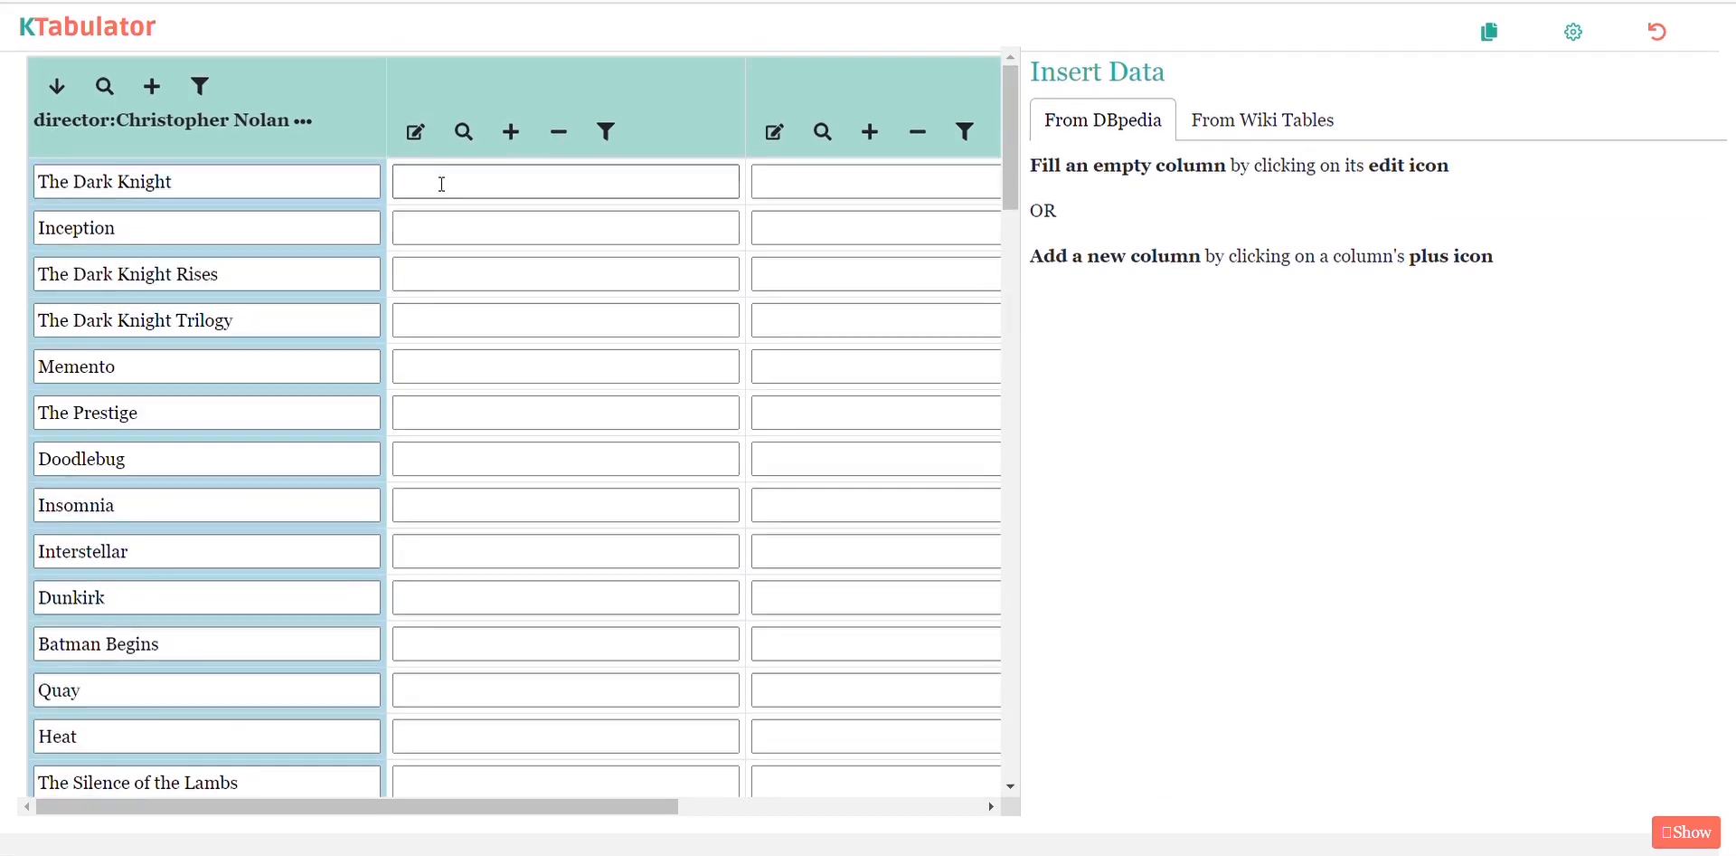
pyautogui.click(415, 136)
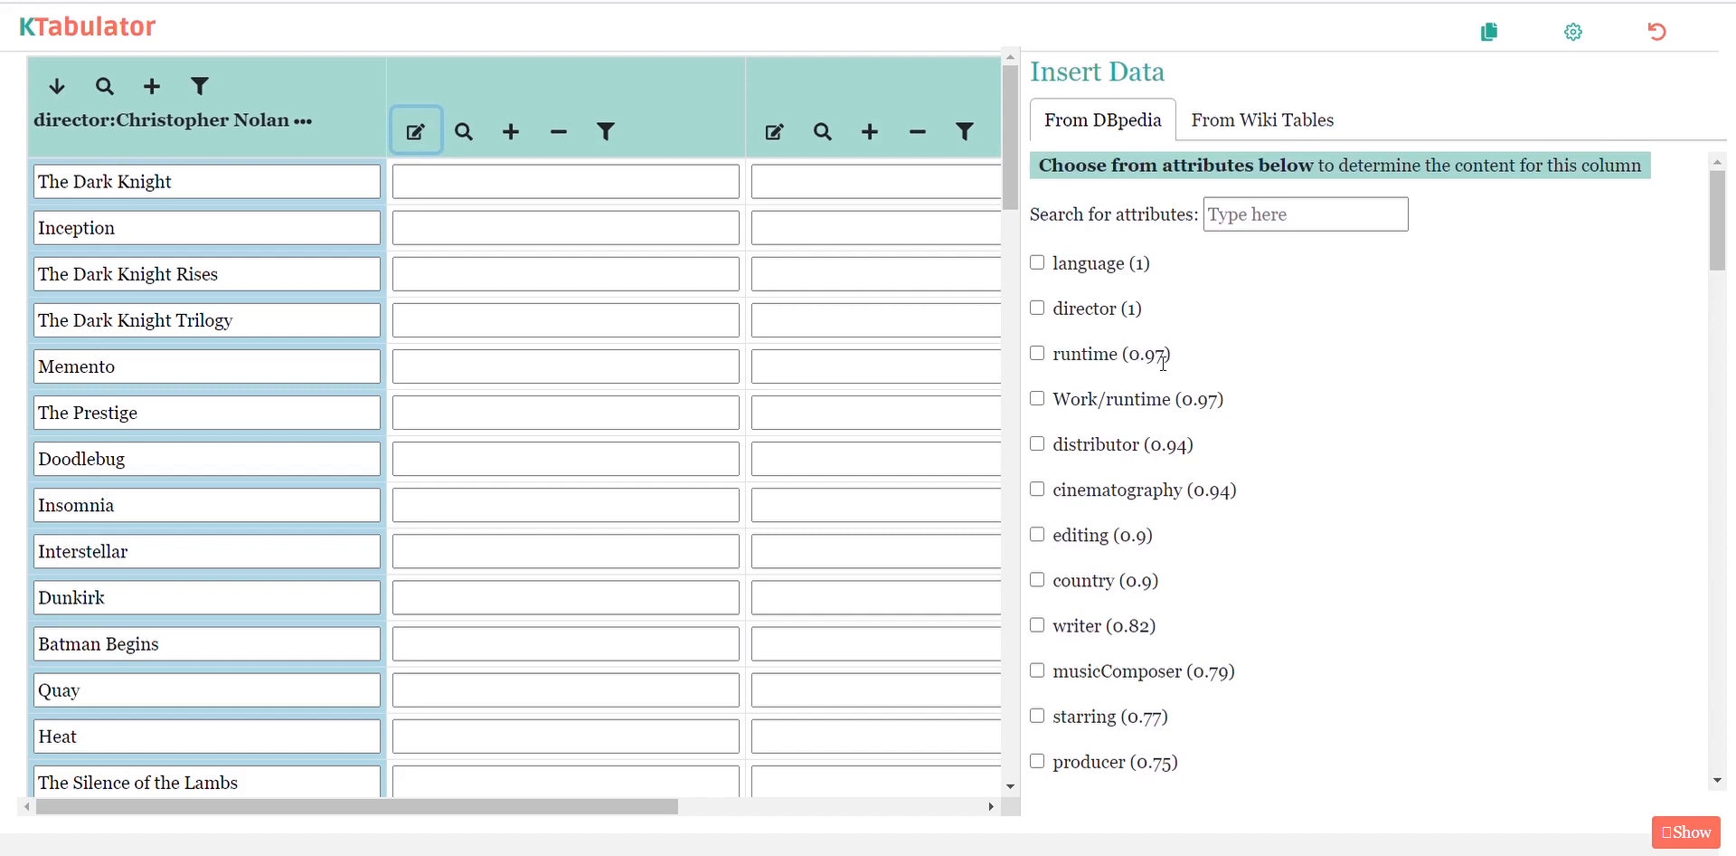
pyautogui.click(1277, 230)
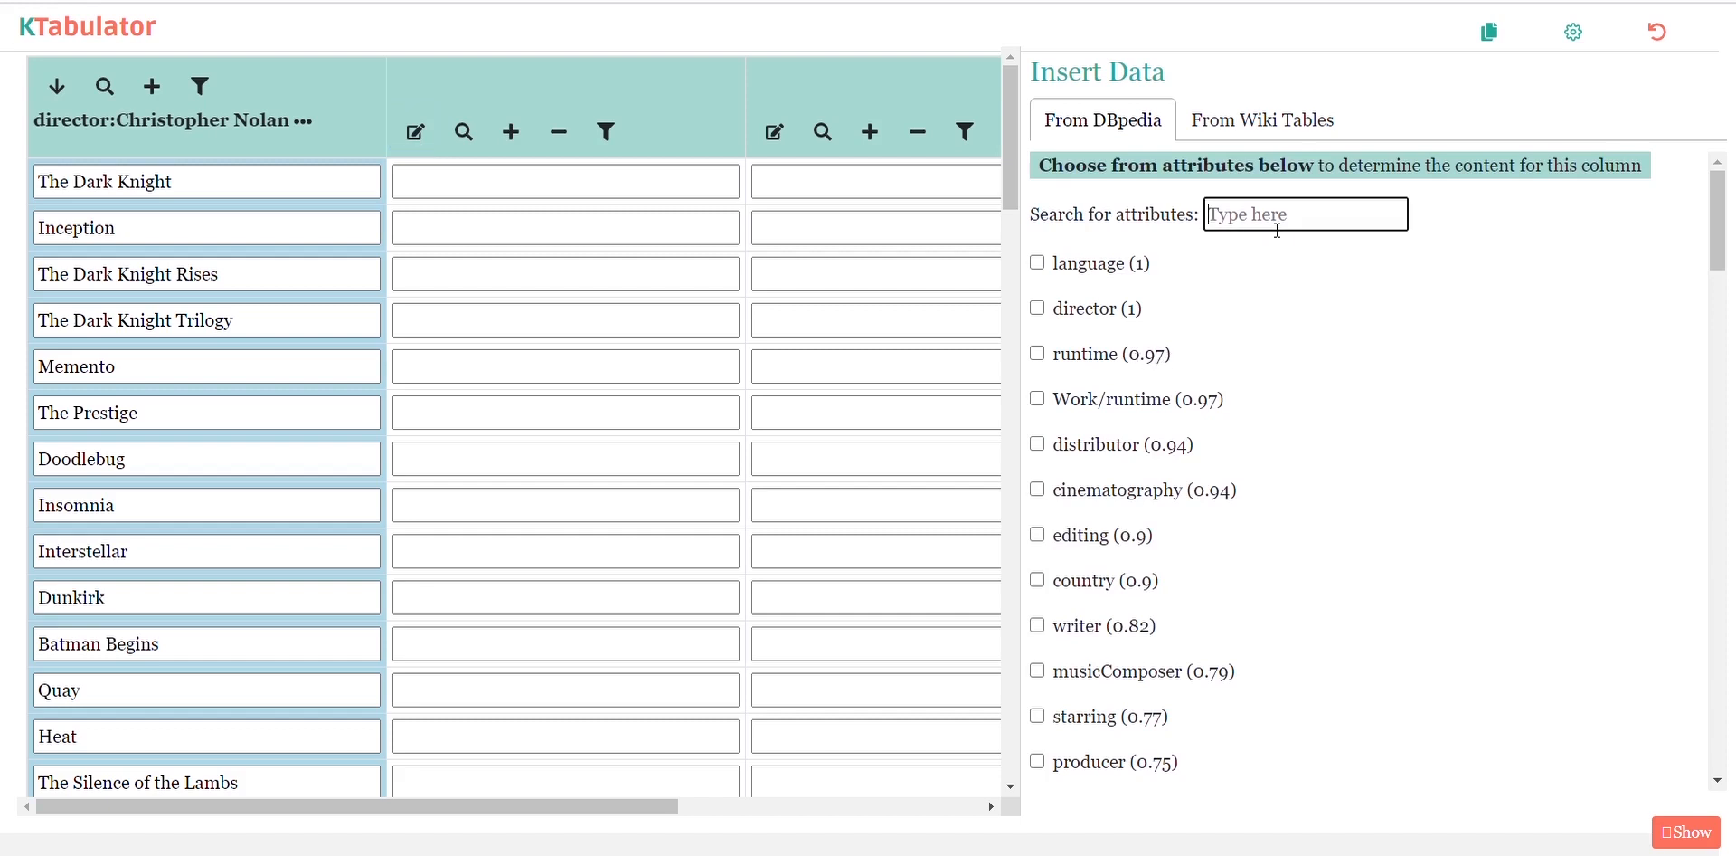
pyautogui.write('ru')
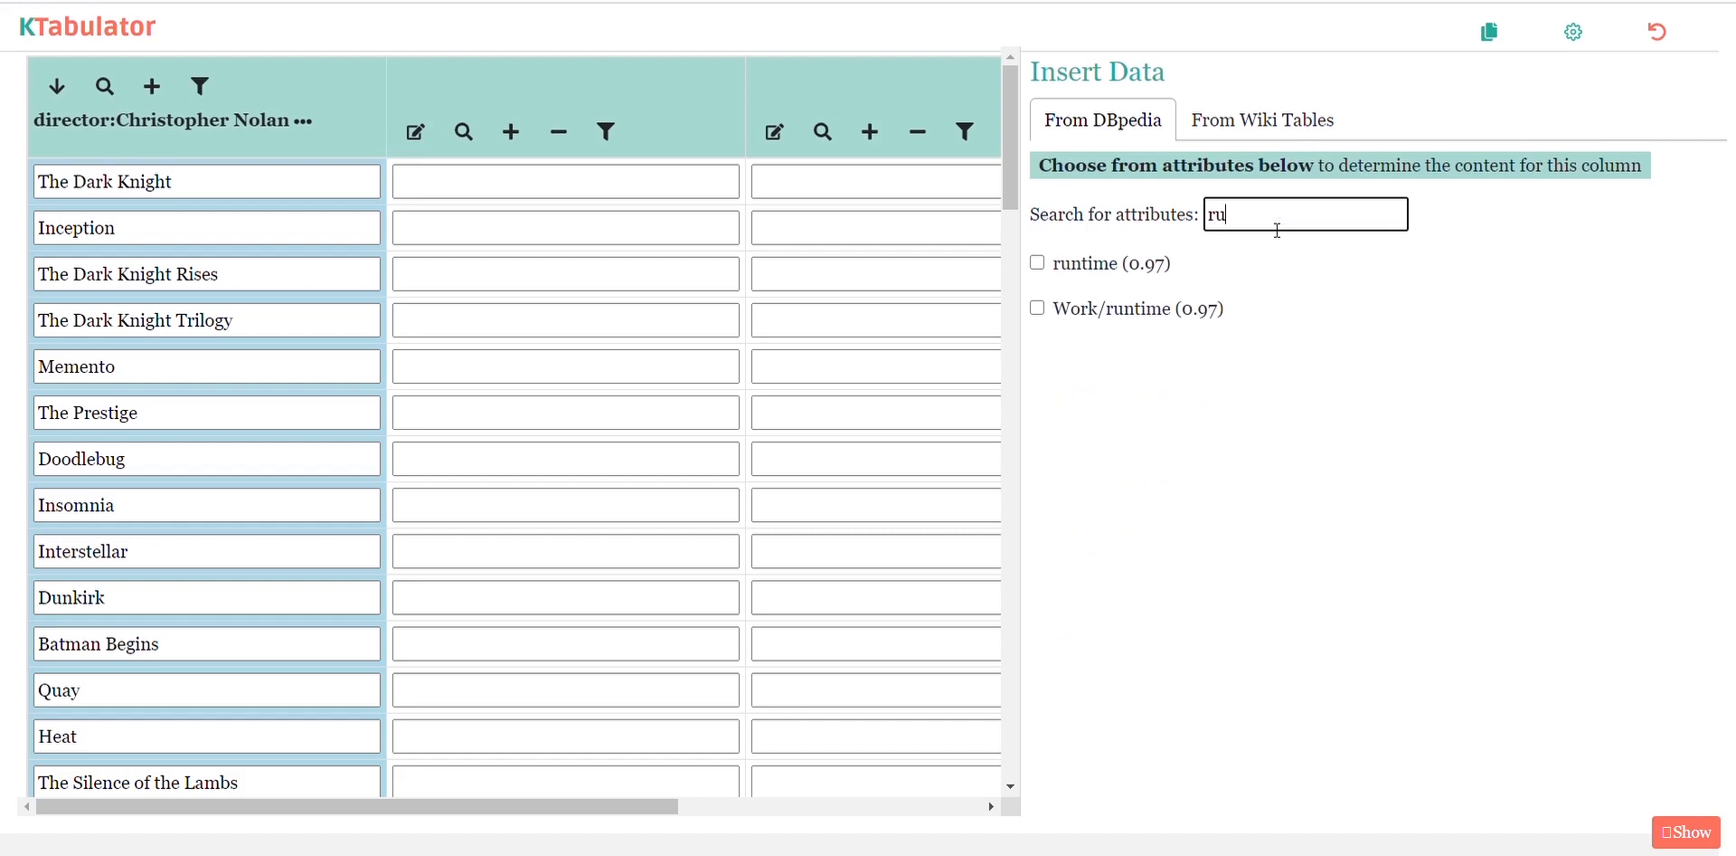
pyautogui.click(1037, 264)
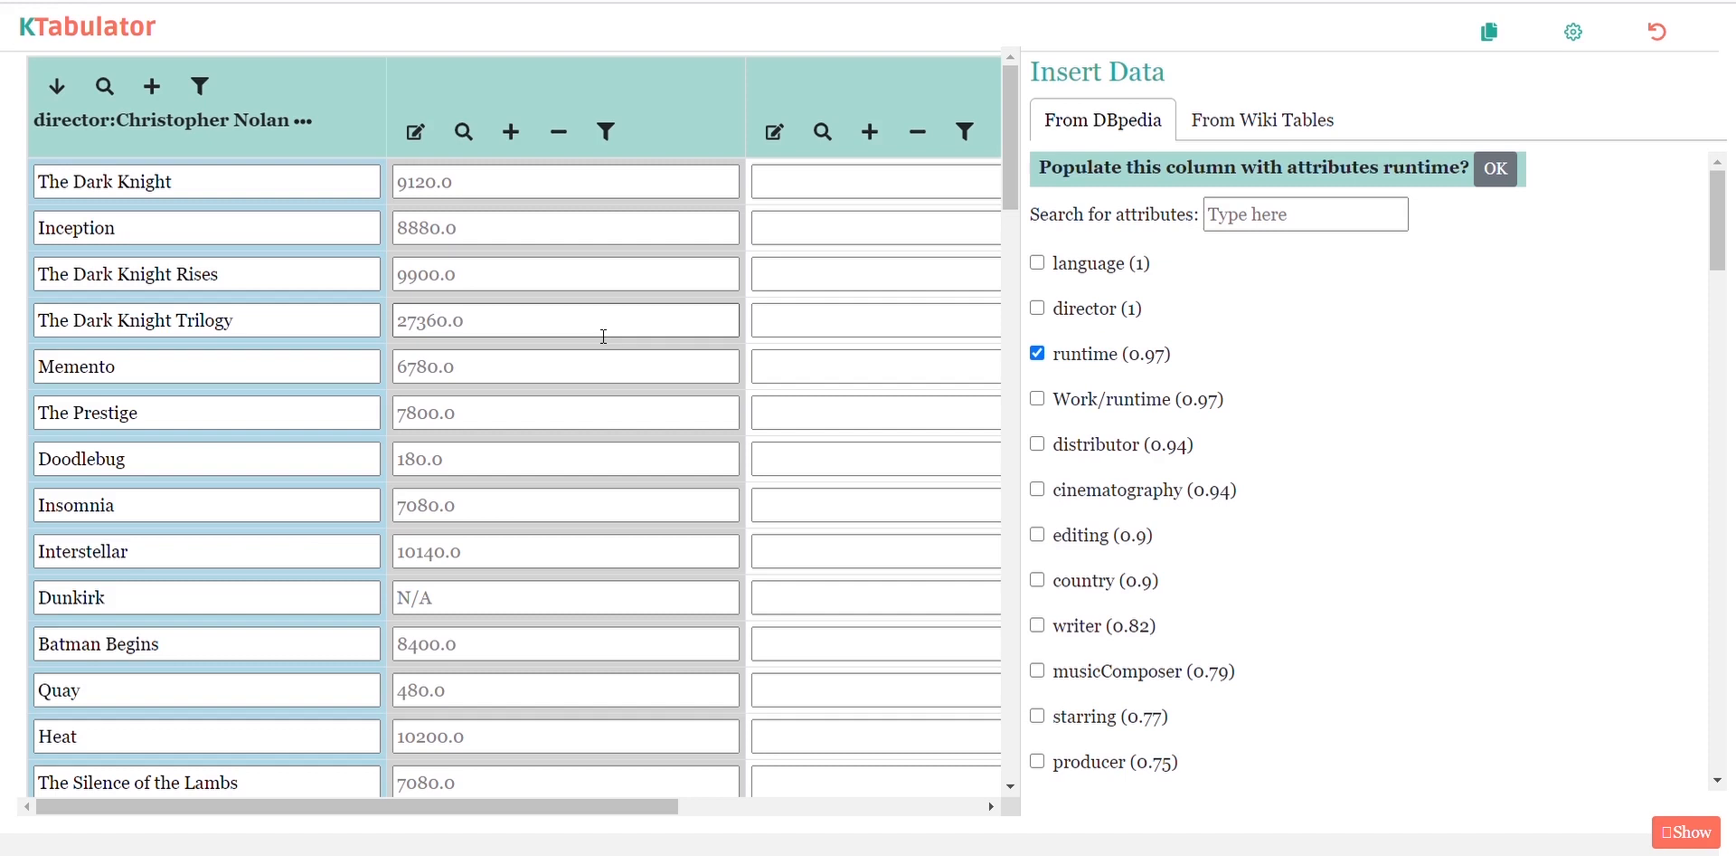
# Populate the second column with Work/runtime instead of runtime and sort it in ascending order
pyautogui.click(1037, 352)
pyautogui.click(1037, 399)
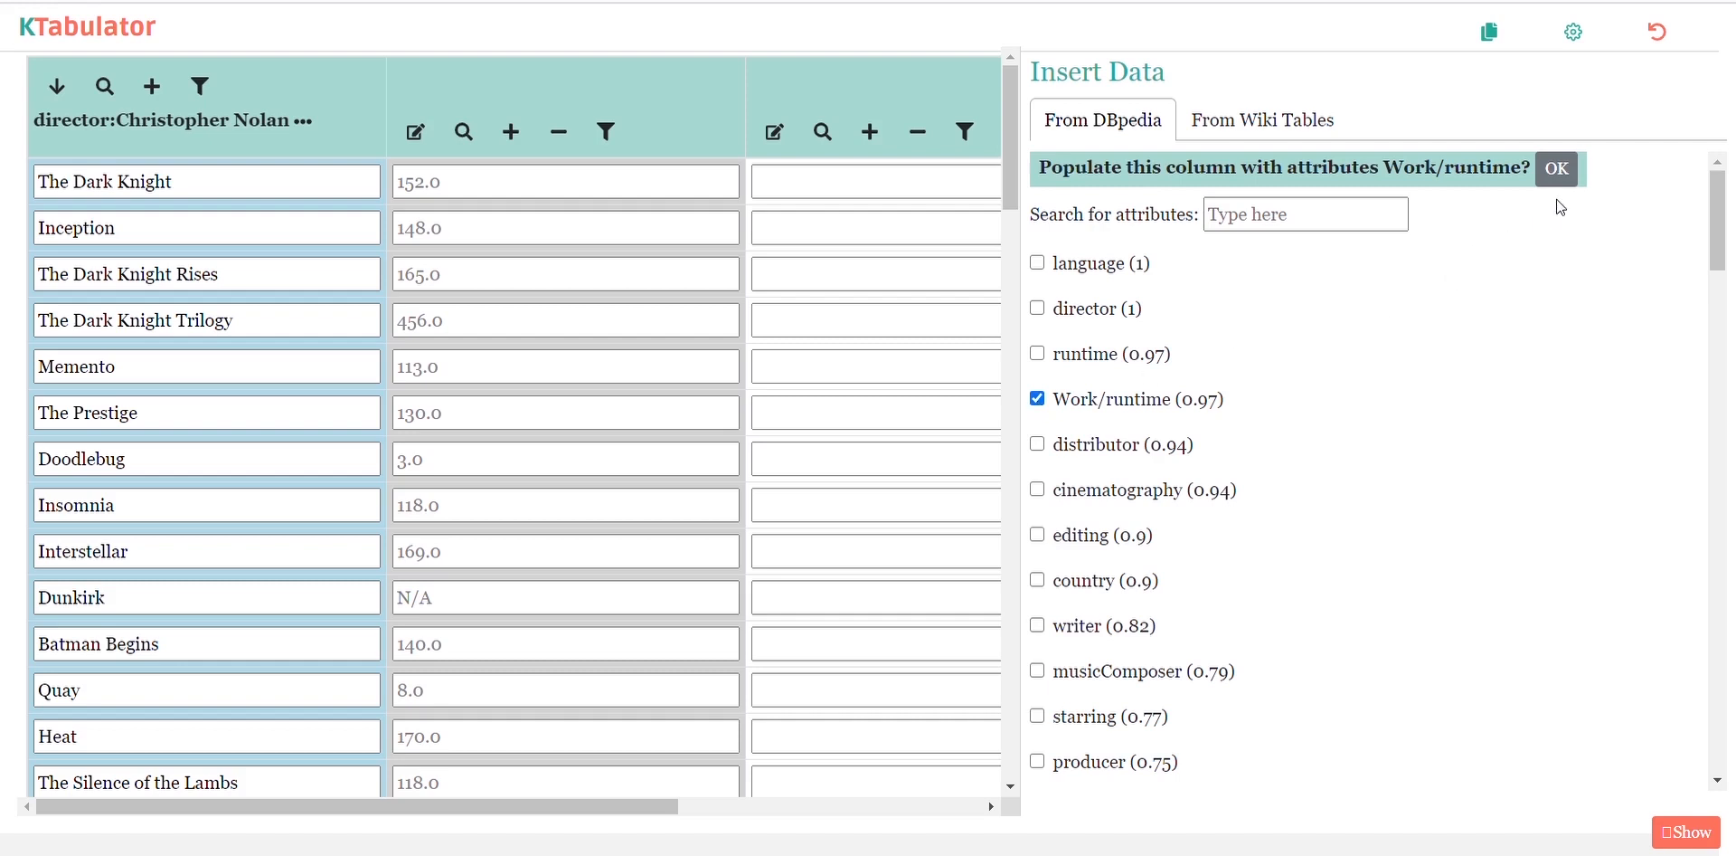
pyautogui.click(1556, 169)
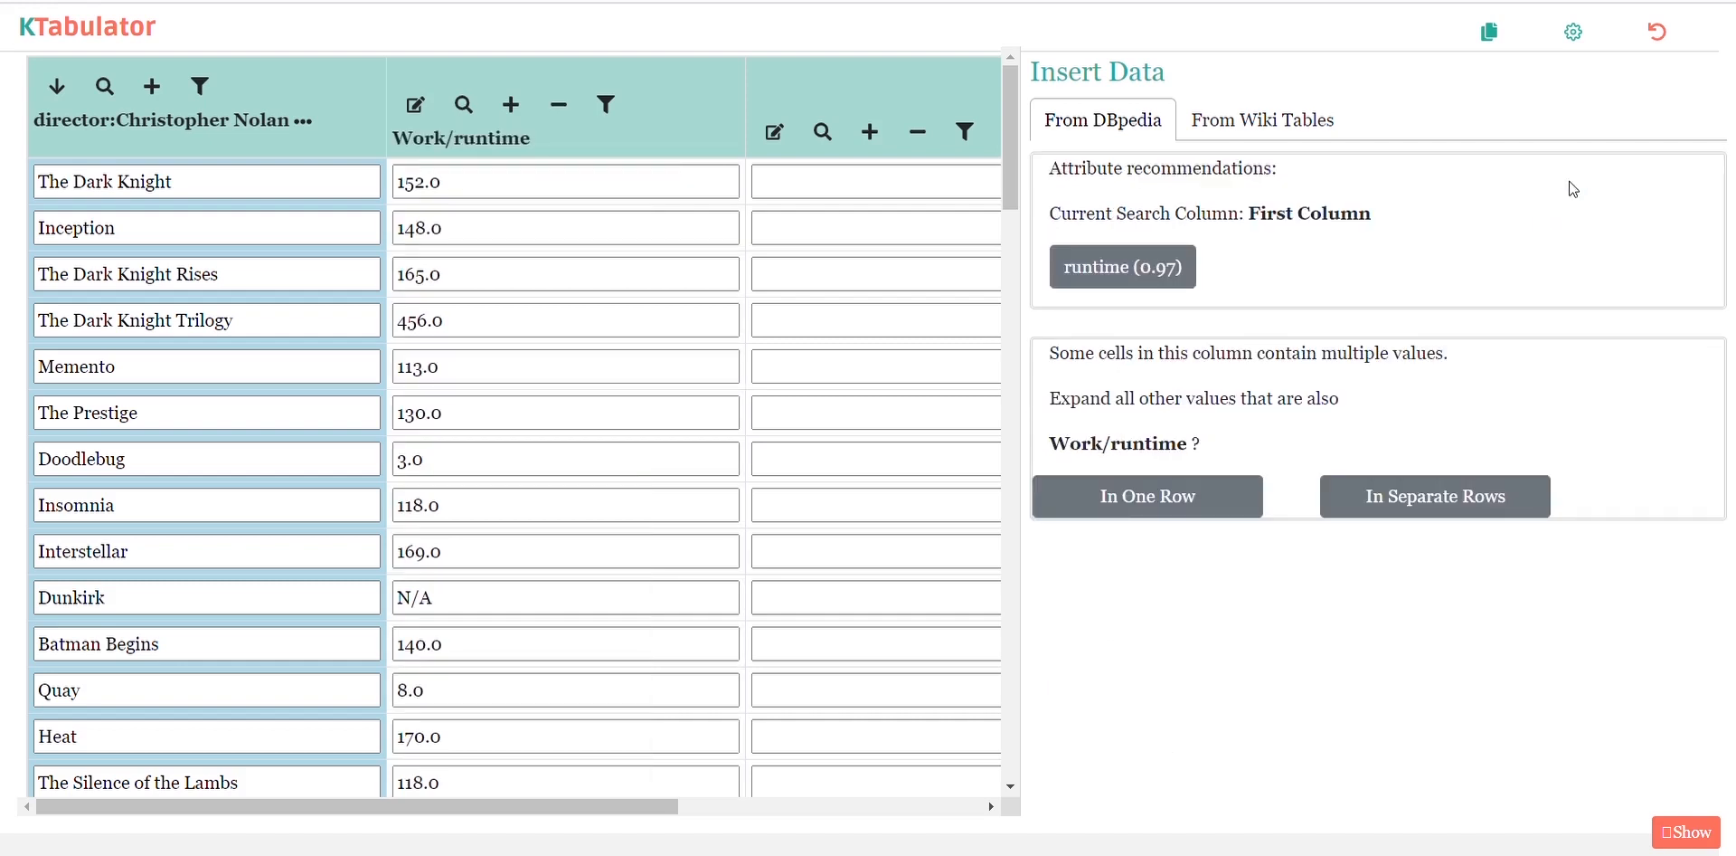
pyautogui.click(612, 108)
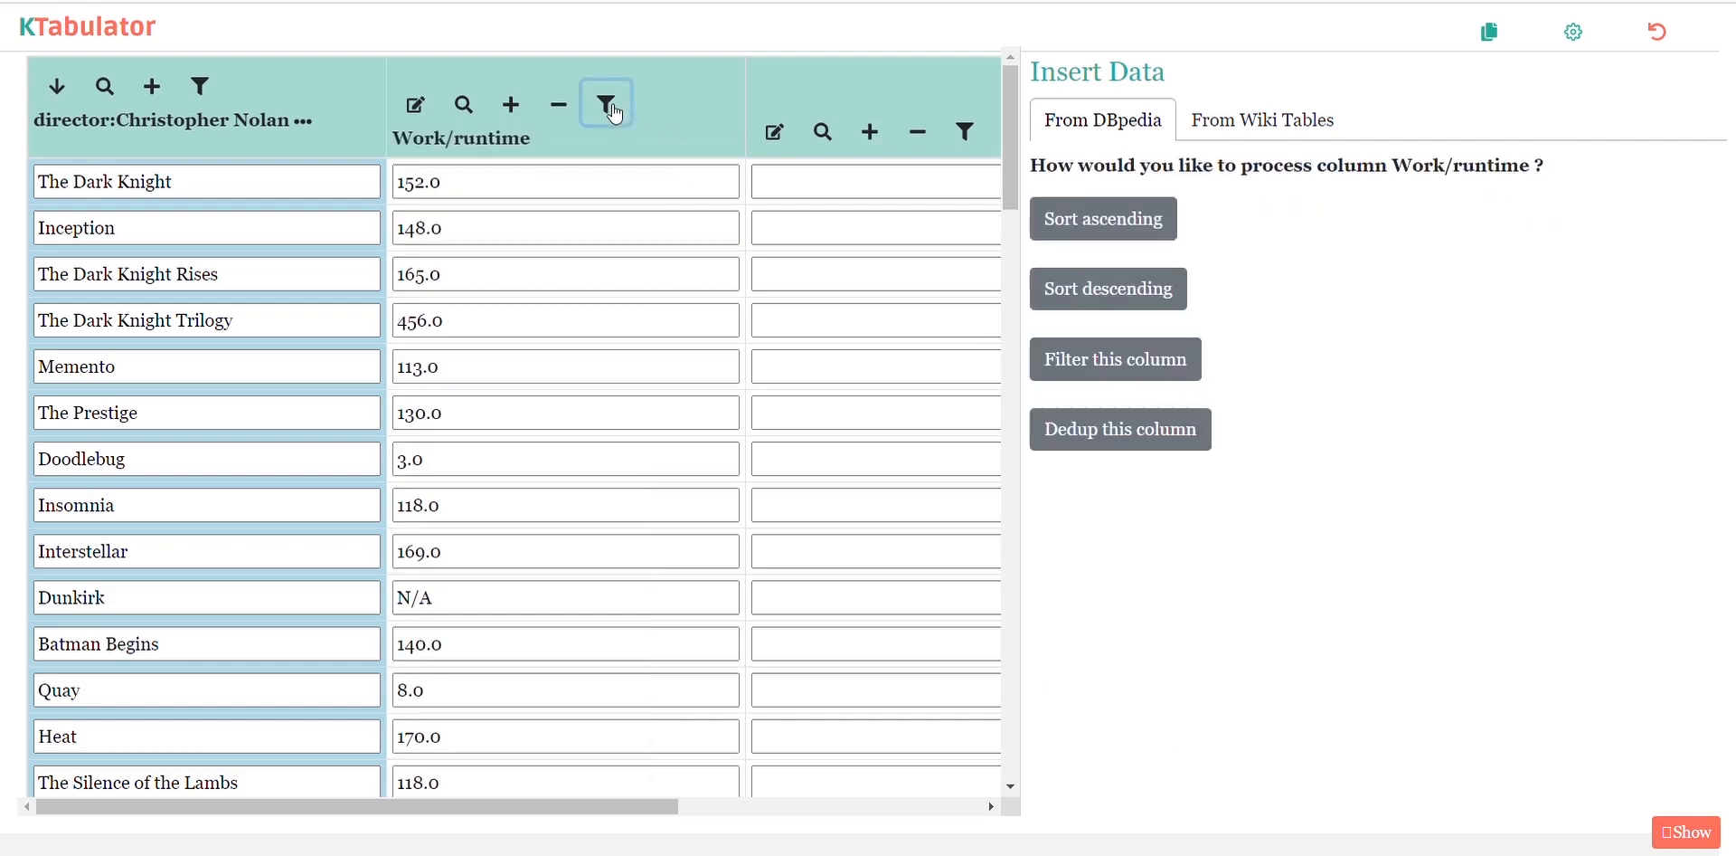
pyautogui.click(1119, 231)
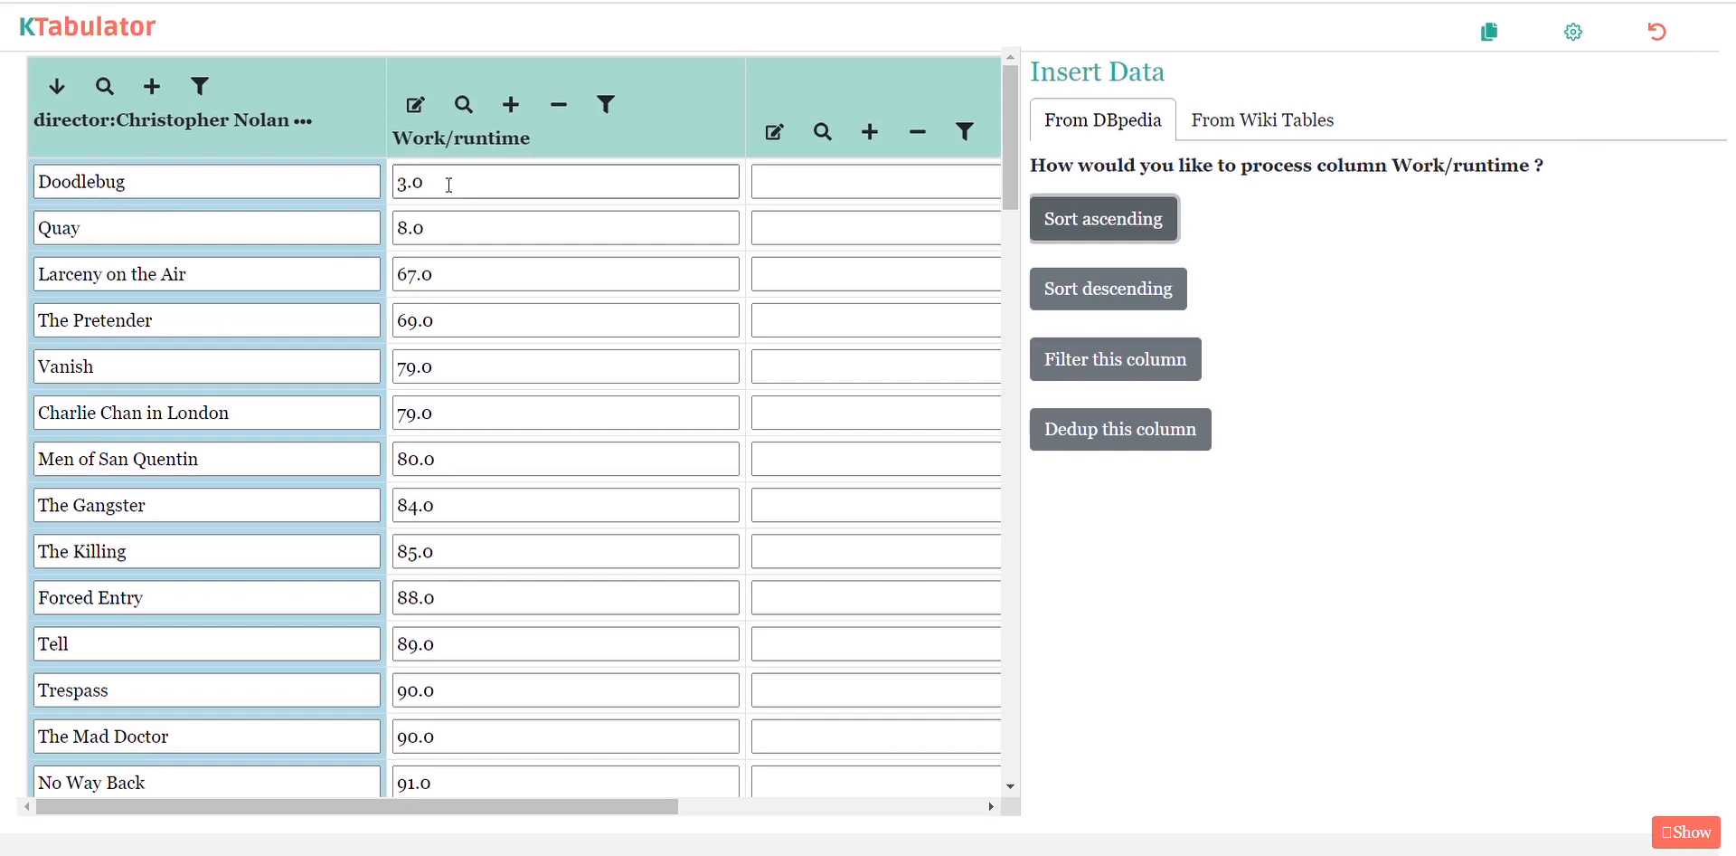
# Examine Doodlebug's DBpedia preview and the introduction of its Wikipedia article, then hide the page
pyautogui.doubleClick(294, 188)
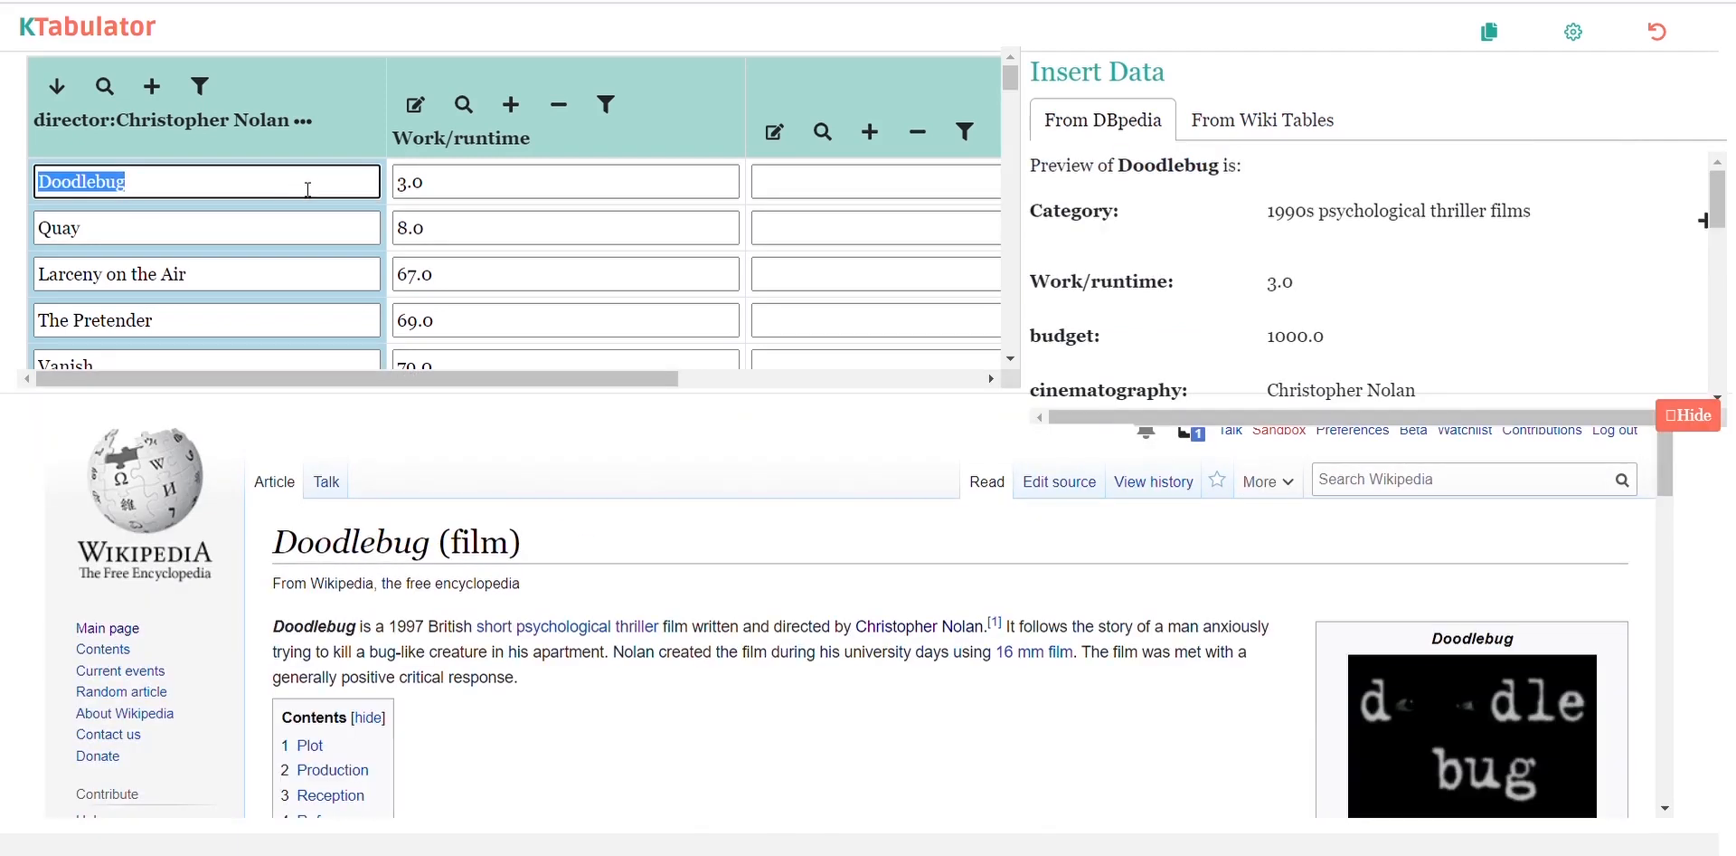
pyautogui.scroll(-10, 1432, 297)
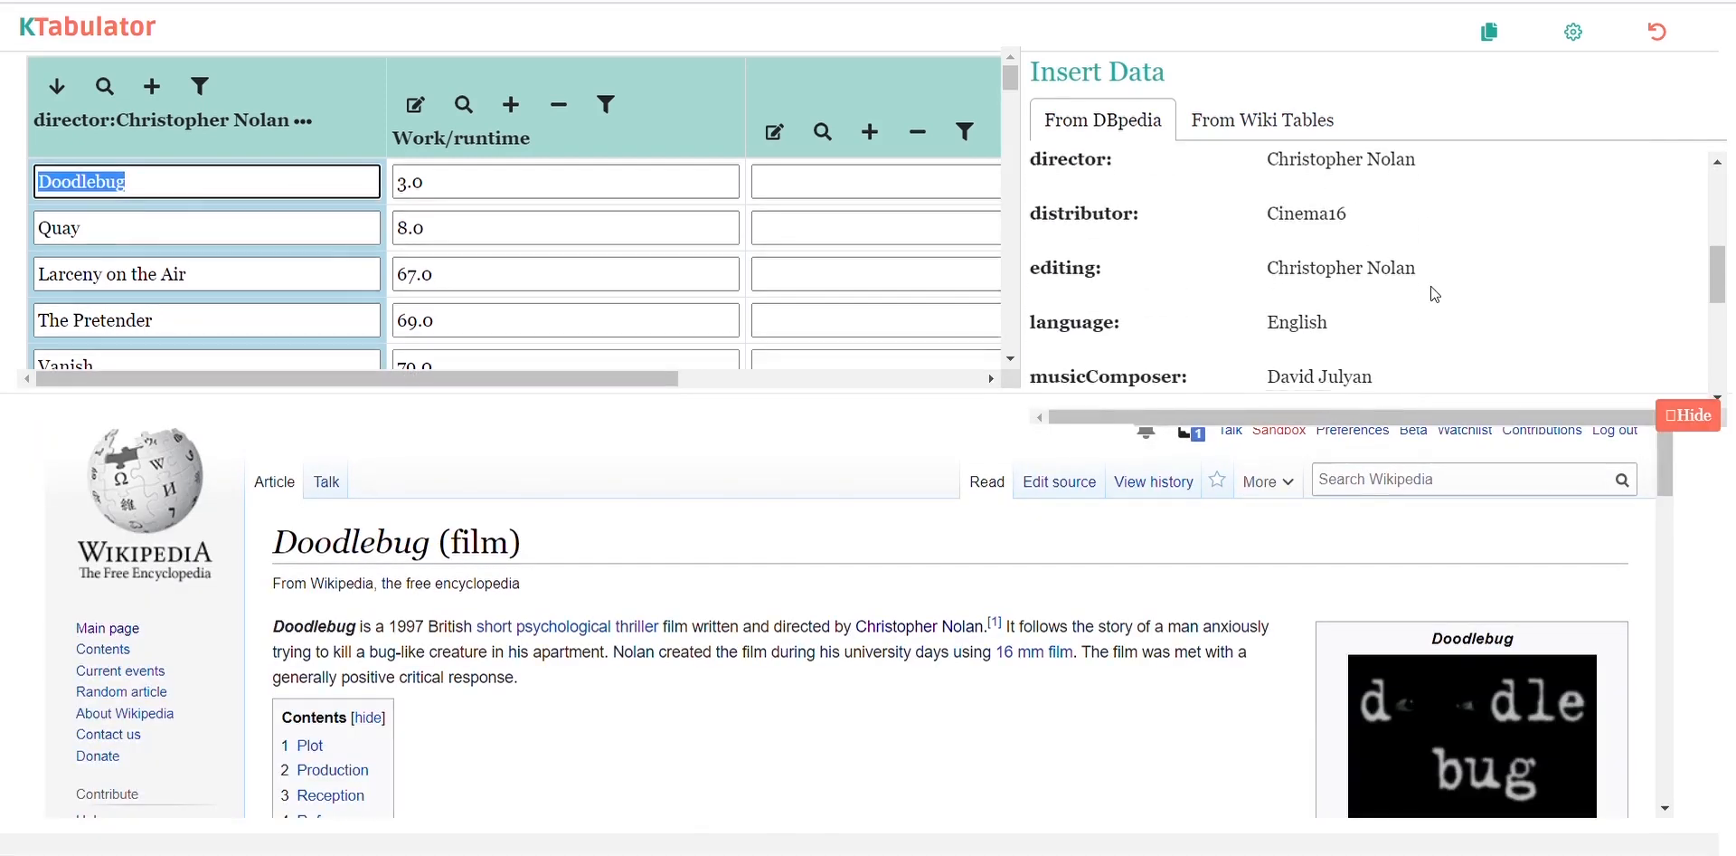
pyautogui.scroll(-5, 921, 548)
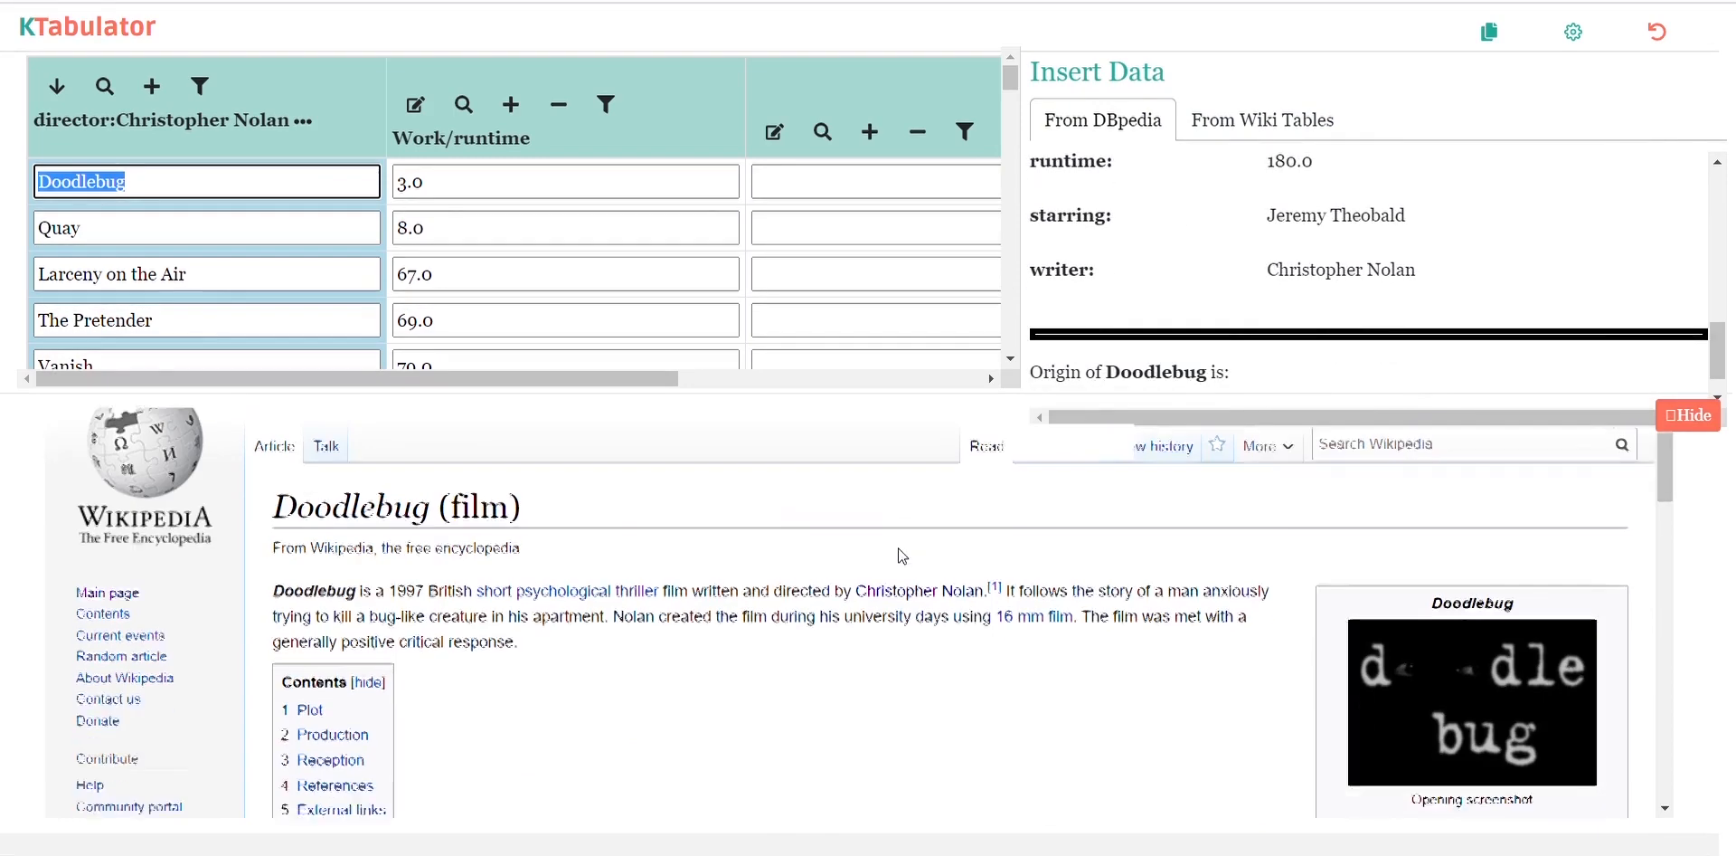
pyautogui.scroll(5, 906, 557)
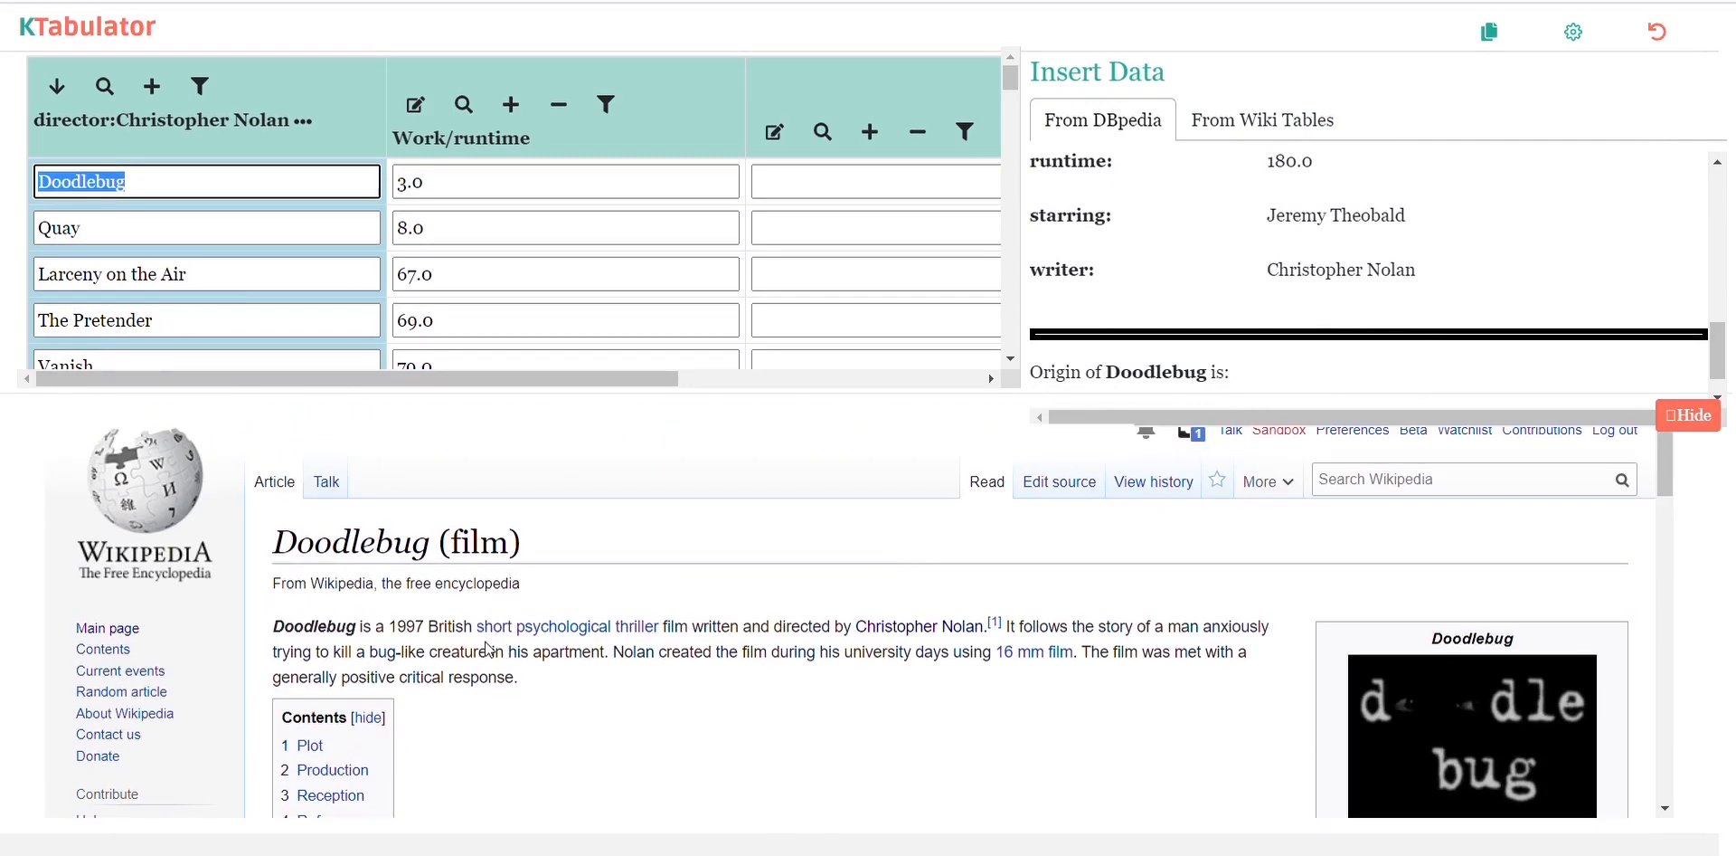
pyautogui.moveTo(454, 631); pyautogui.dragTo(995, 631)
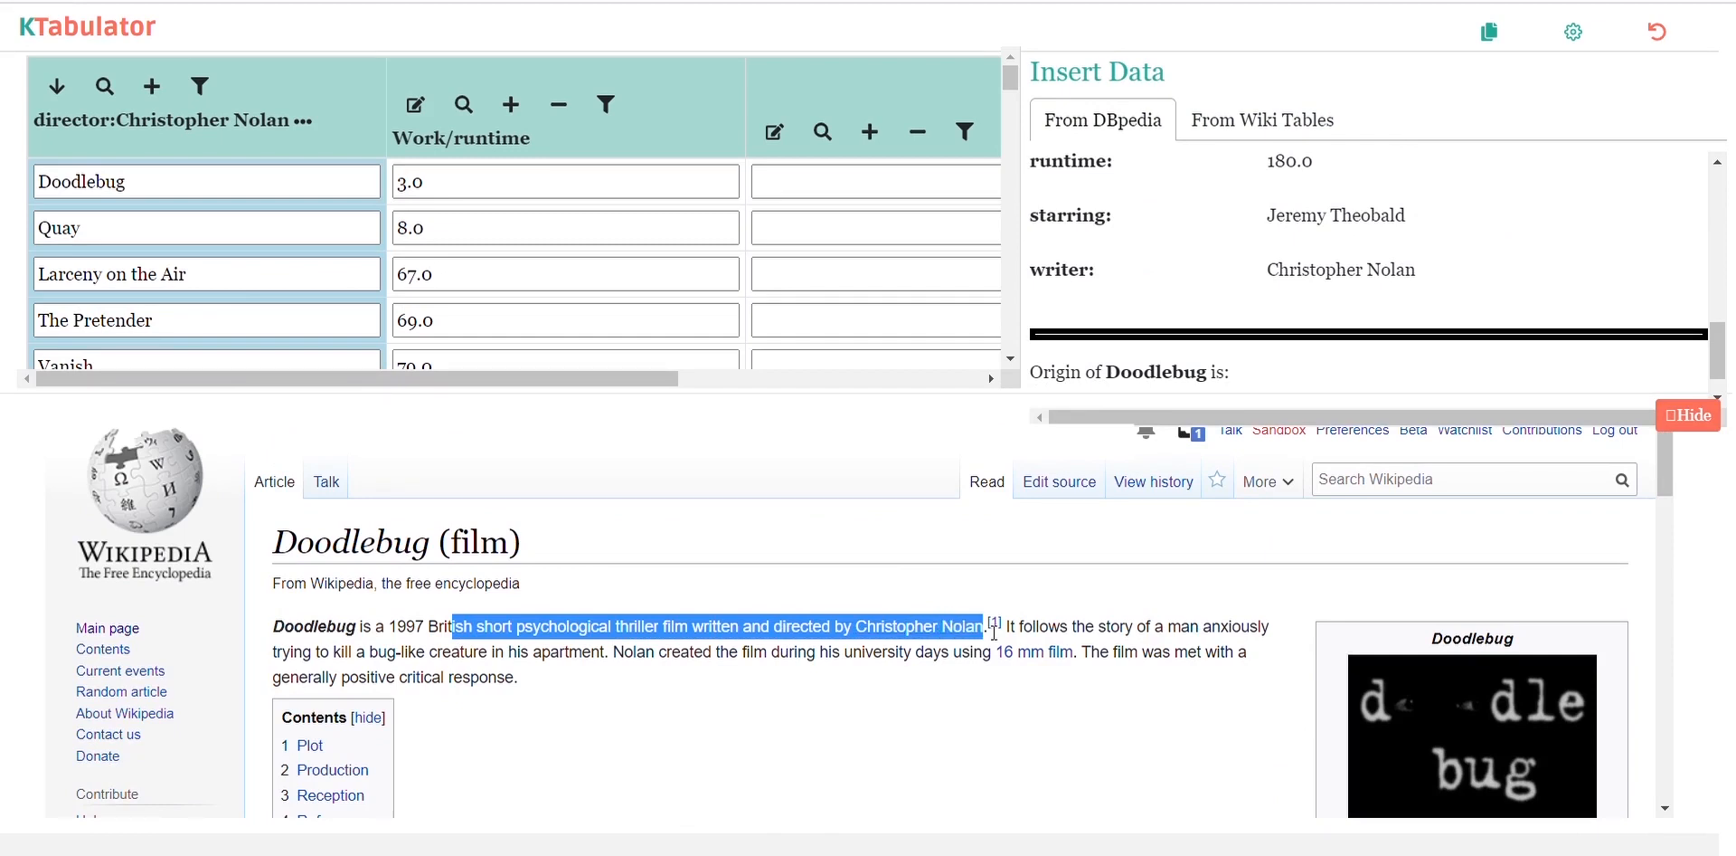
pyautogui.click(1687, 415)
# Filter the Work/runtime column to values from 105 to 180
pyautogui.click(606, 104)
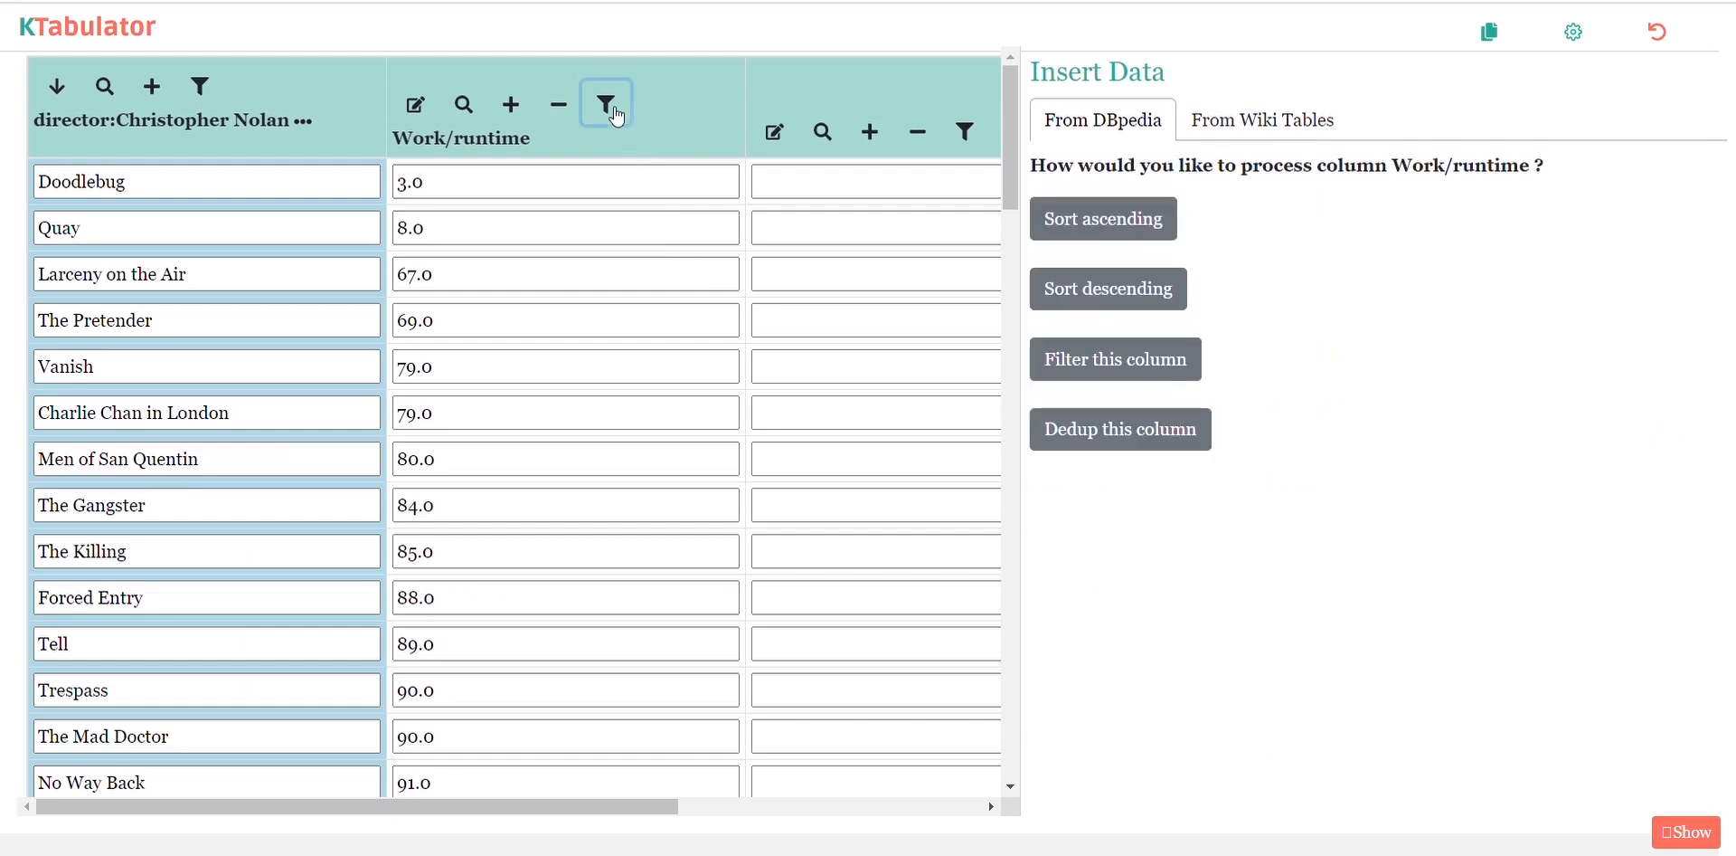
pyautogui.click(1129, 361)
pyautogui.click(578, 265)
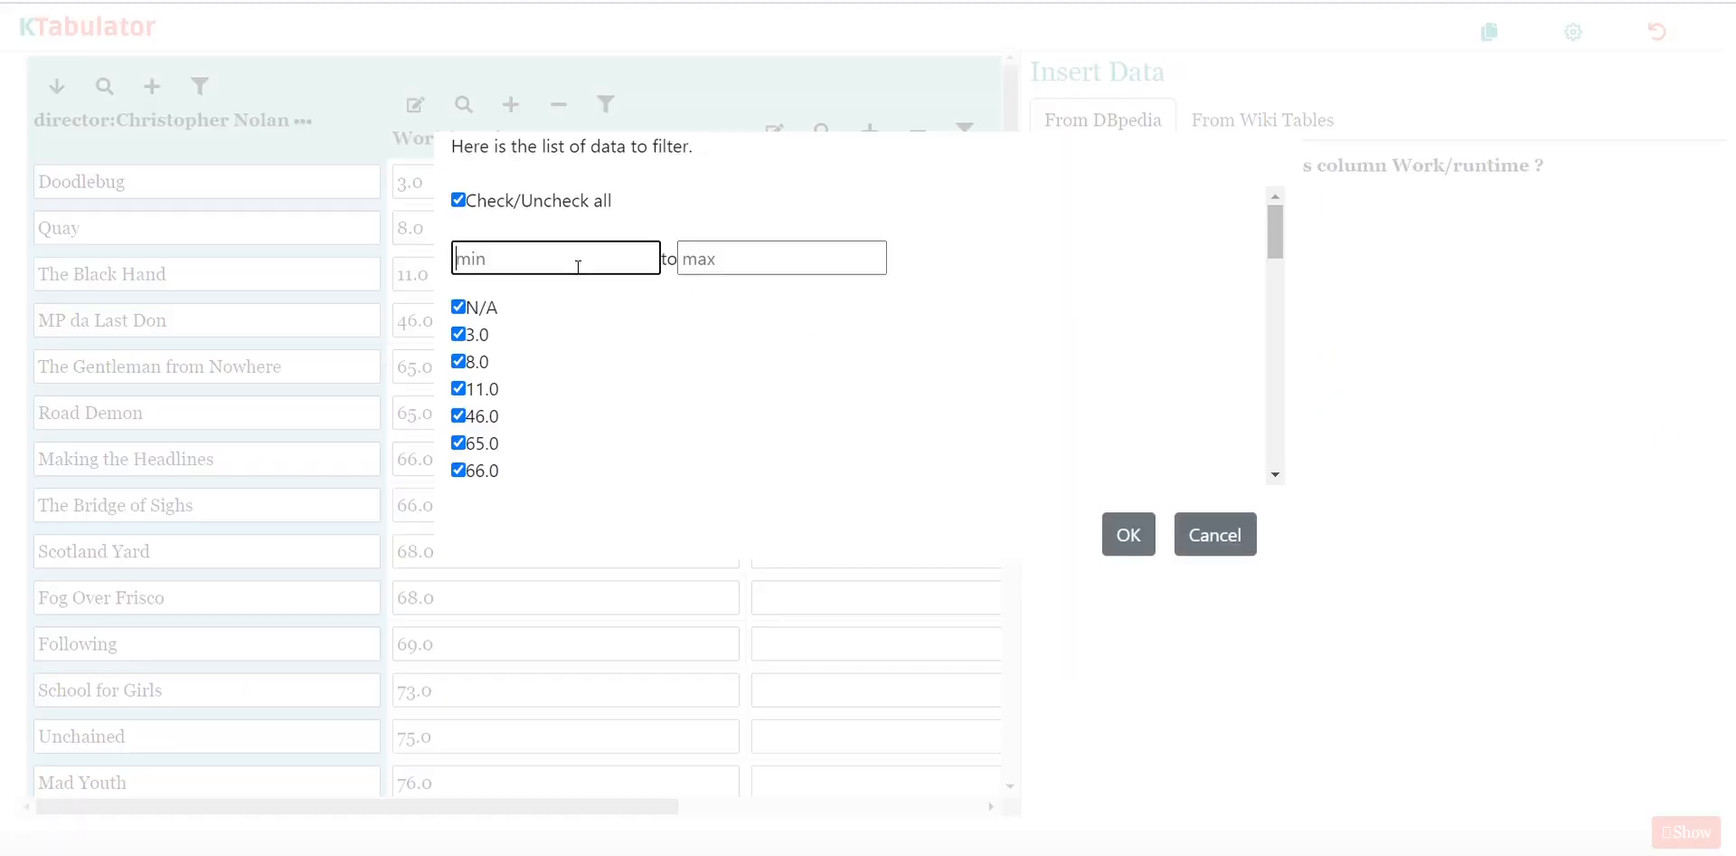
pyautogui.write('105')
pyautogui.click(758, 273)
pyautogui.write('180')
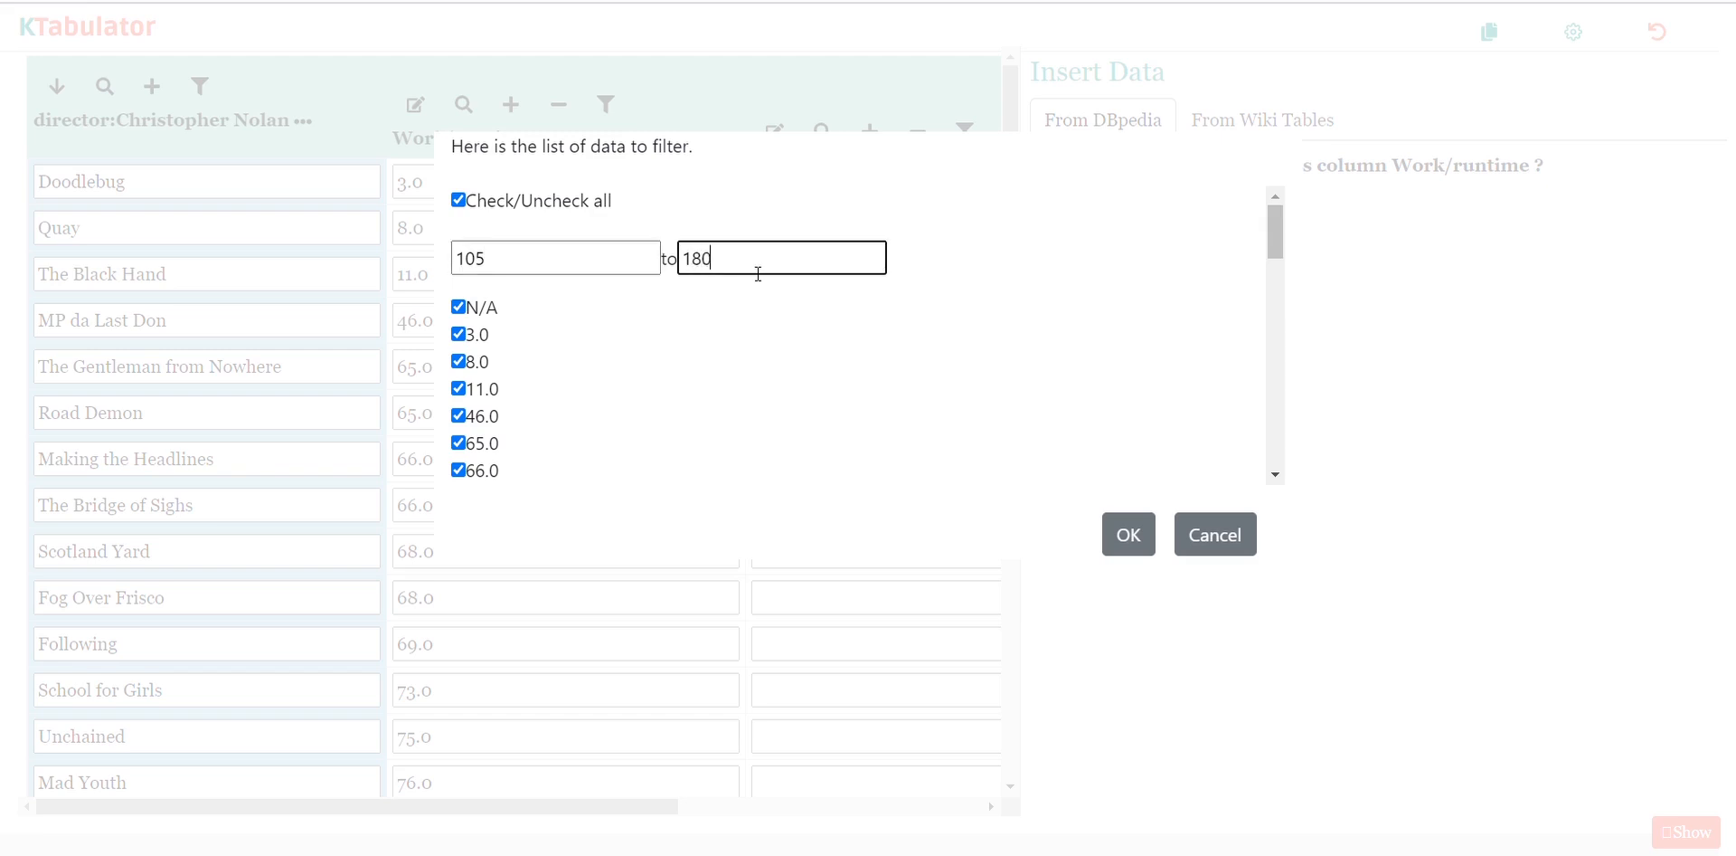
pyautogui.click(1121, 539)
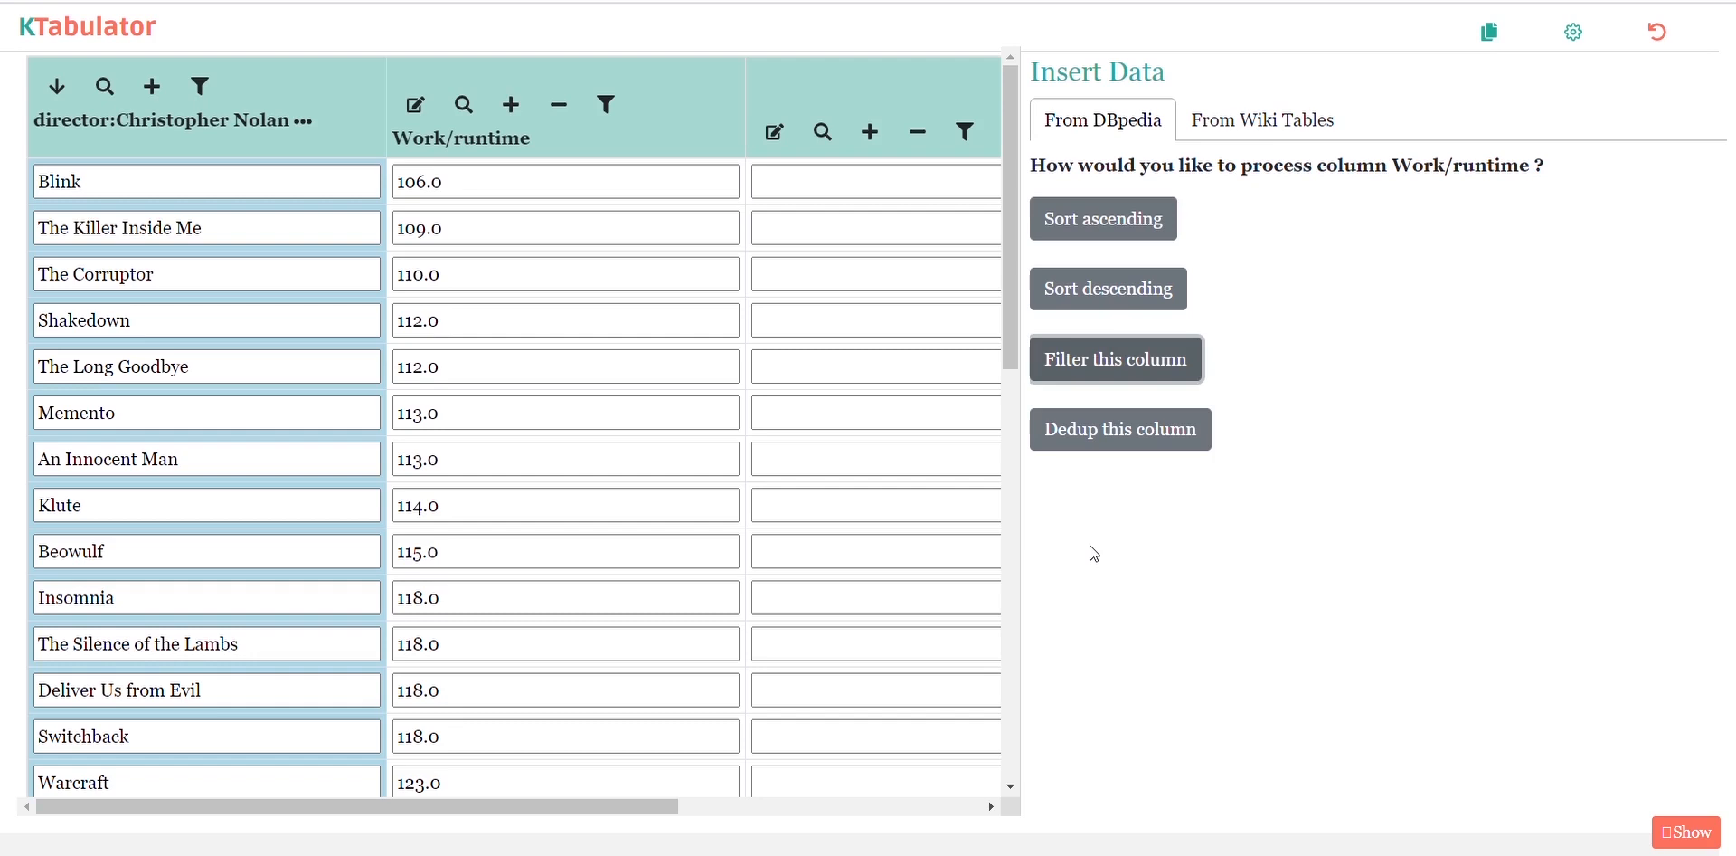
# Populate the empty third column with the director attribute
pyautogui.click(779, 137)
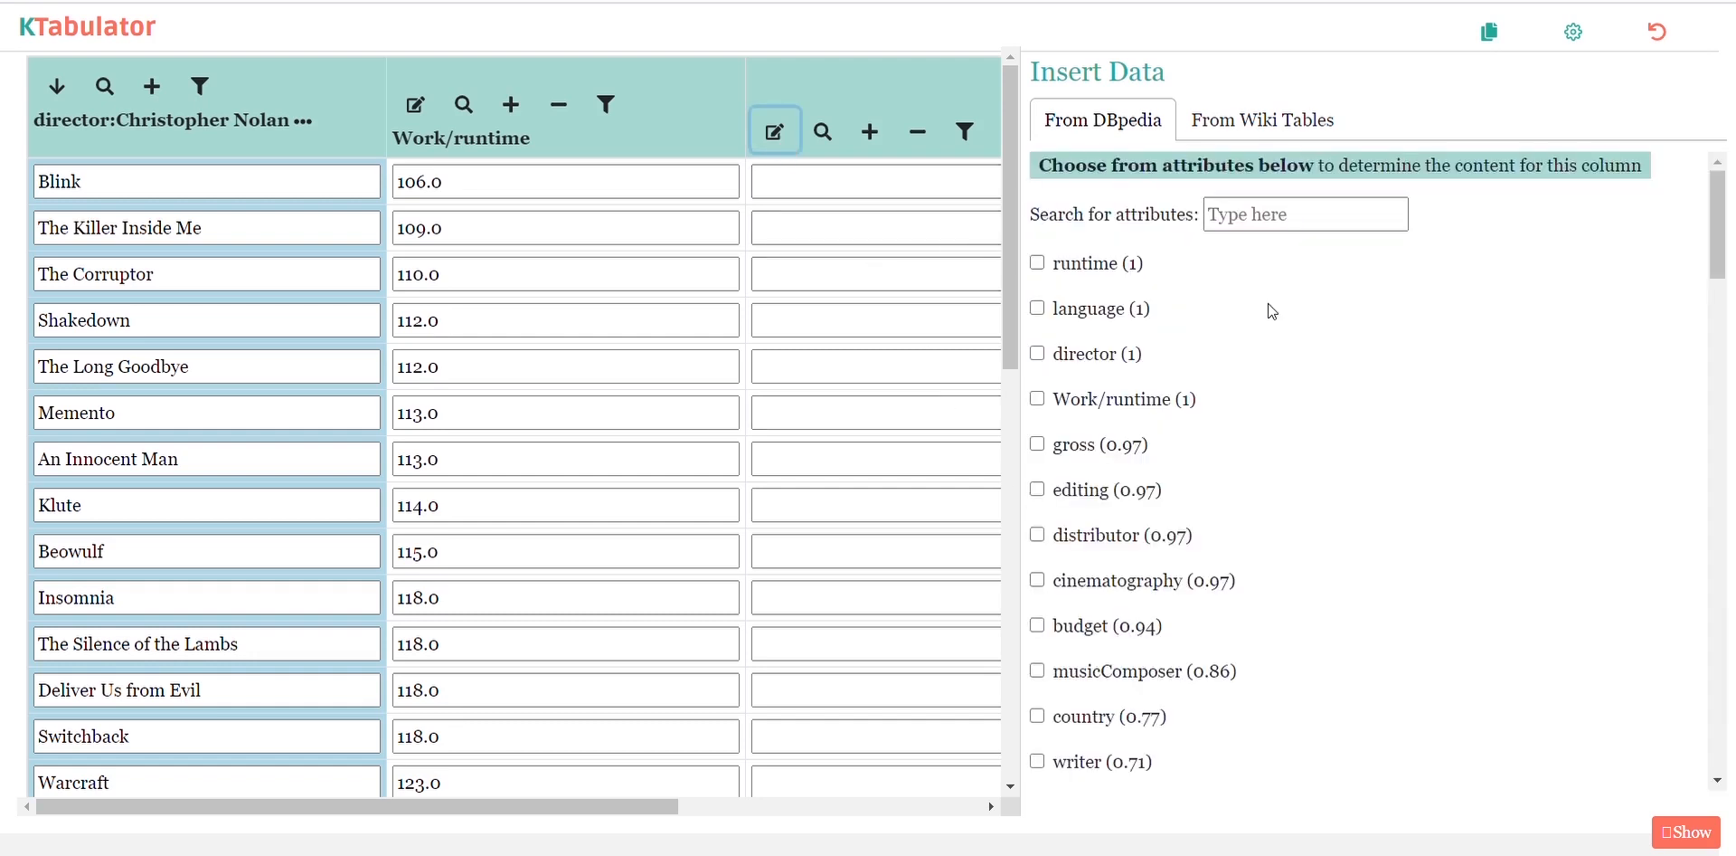
pyautogui.click(1038, 353)
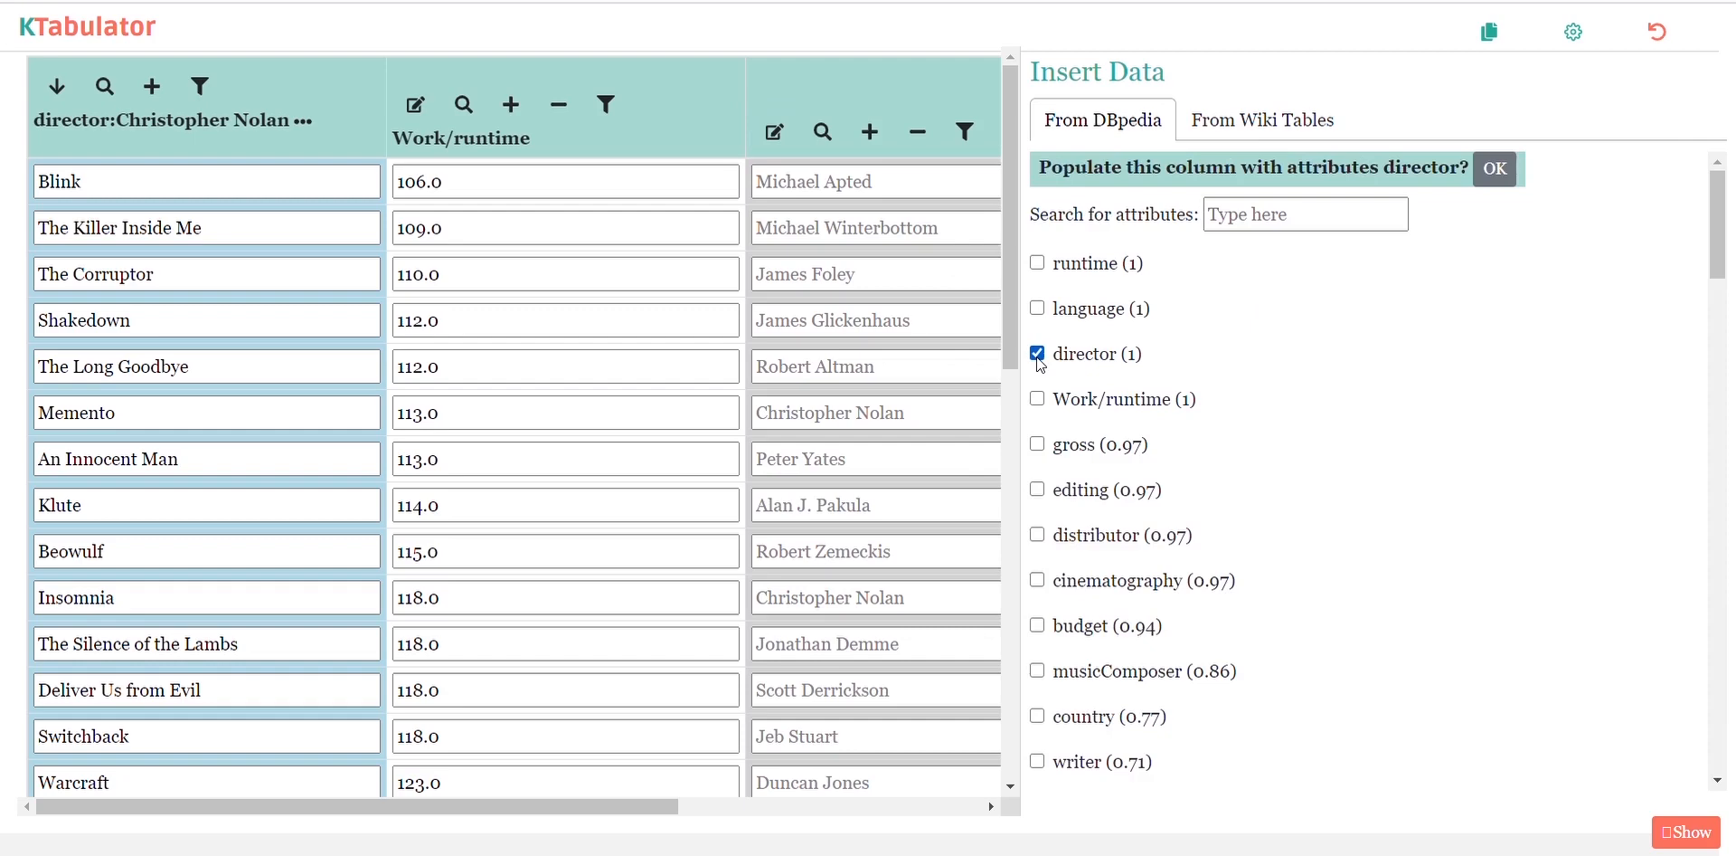
pyautogui.click(1496, 169)
# Fill the column after director with the starring attribute and expand its cells to include all starring values within the same column
pyautogui.moveTo(667, 806); pyautogui.dragTo(1017, 828)
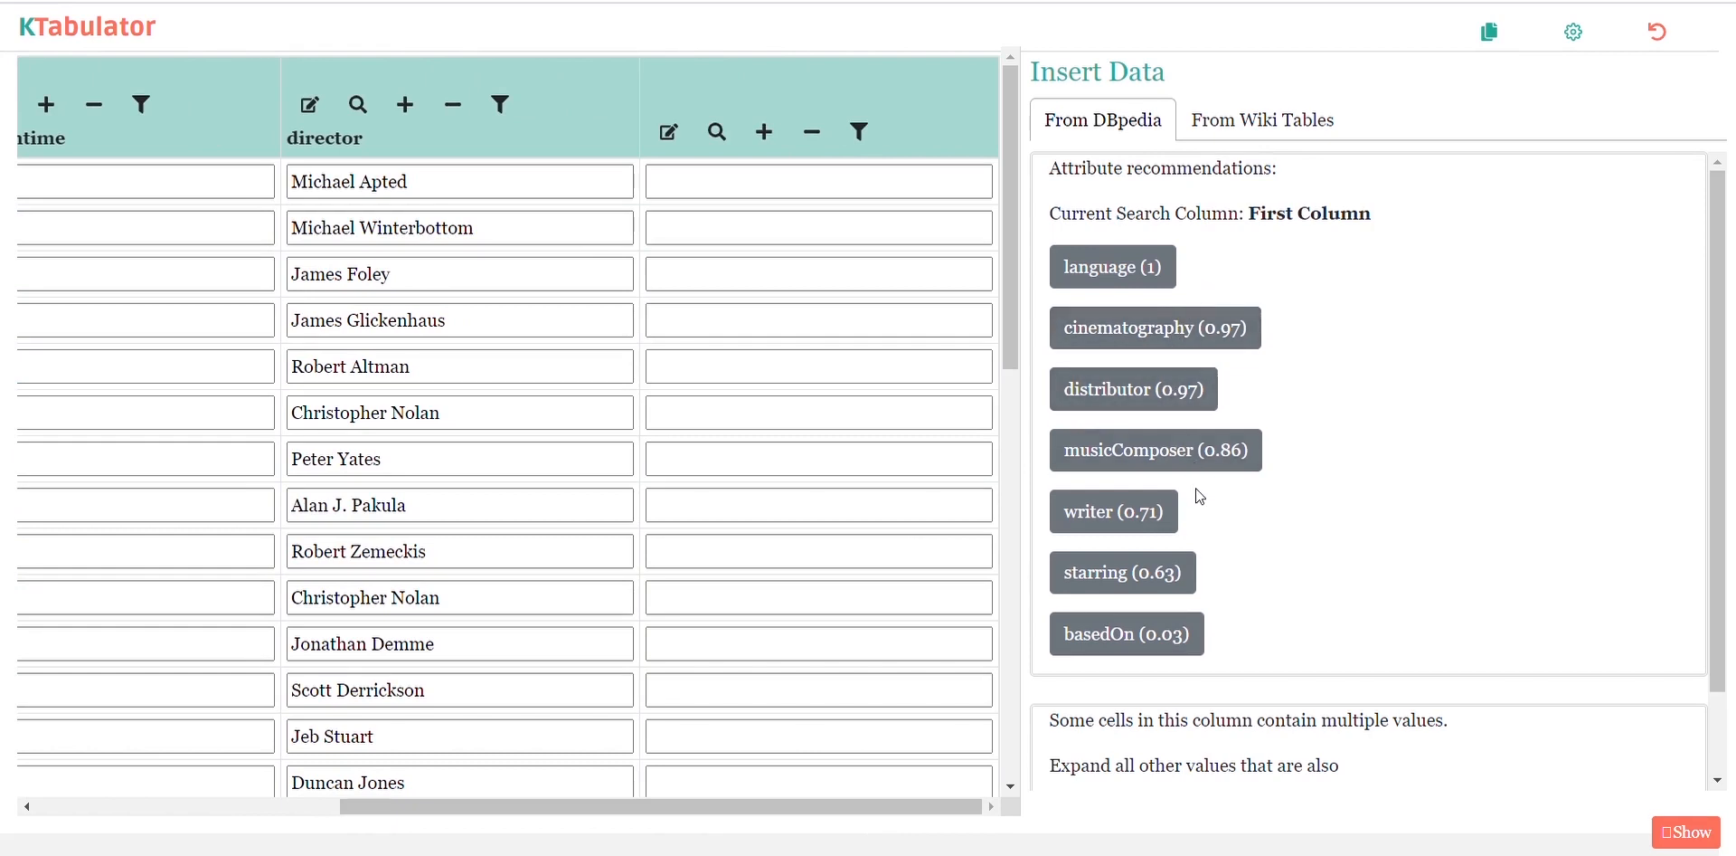
pyautogui.click(1157, 584)
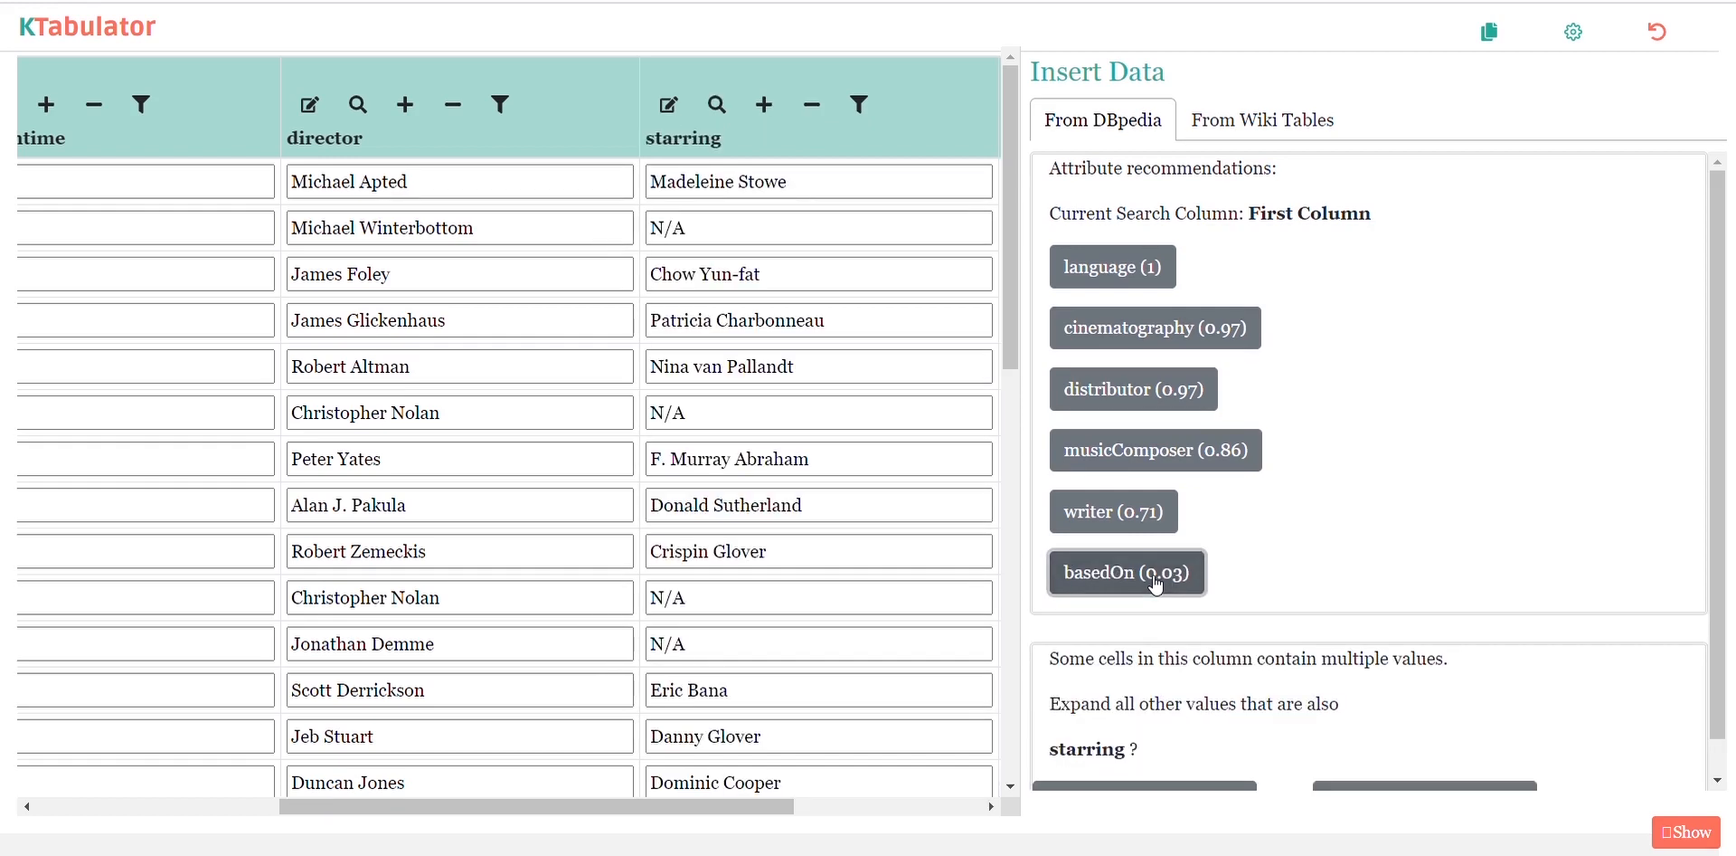
pyautogui.moveTo(733, 805); pyautogui.dragTo(870, 814)
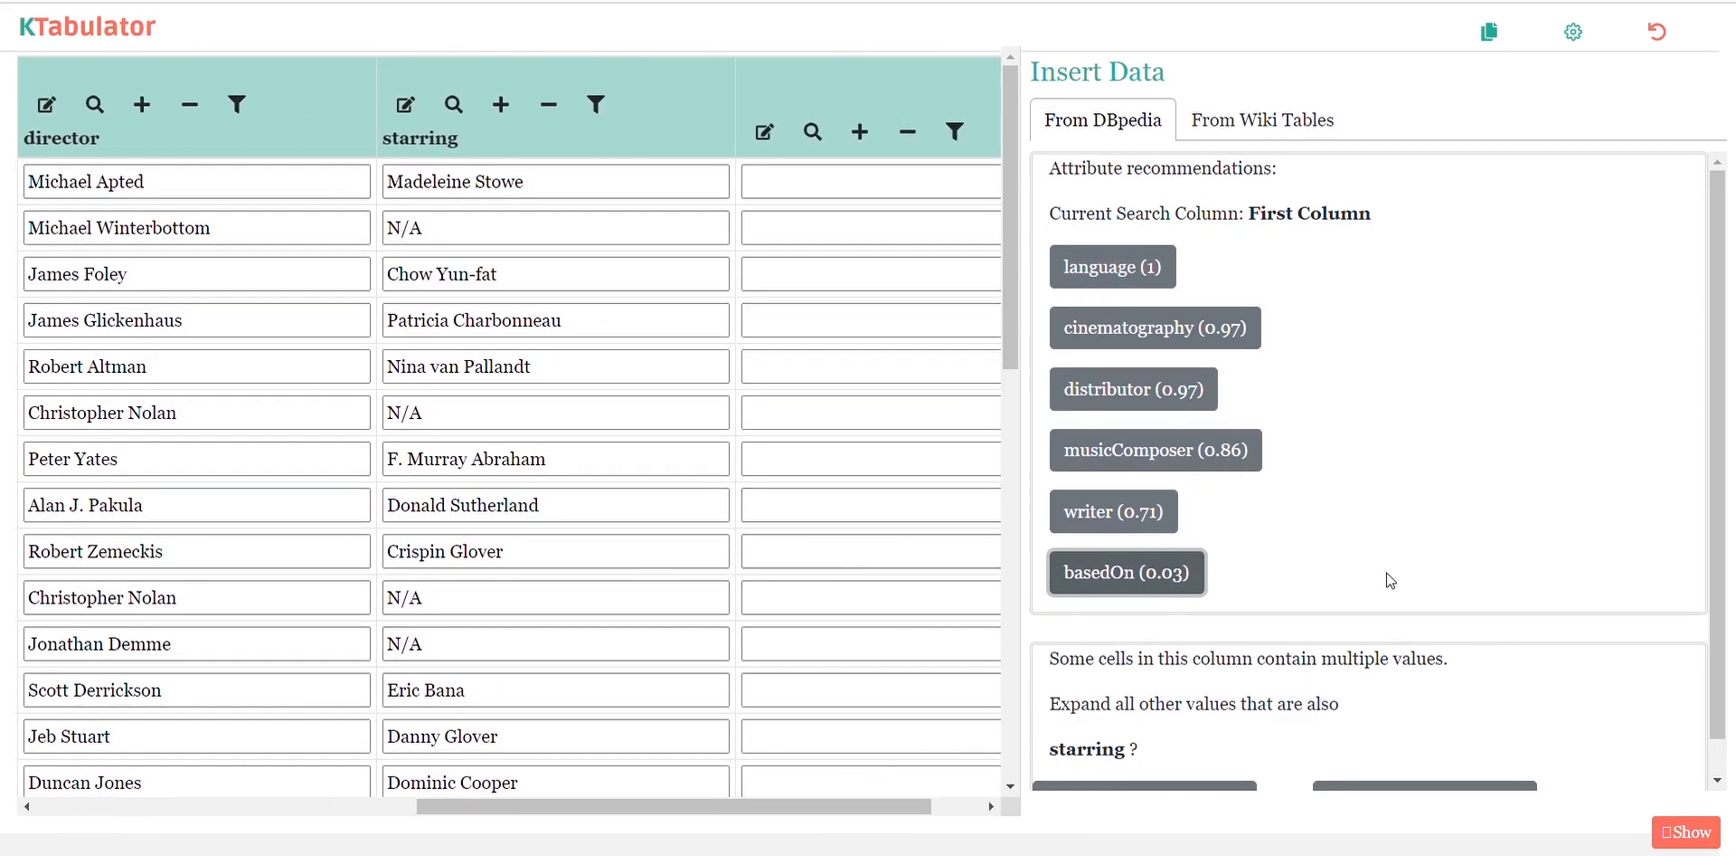
pyautogui.scroll(-1, 1393, 579)
pyautogui.click(1220, 761)
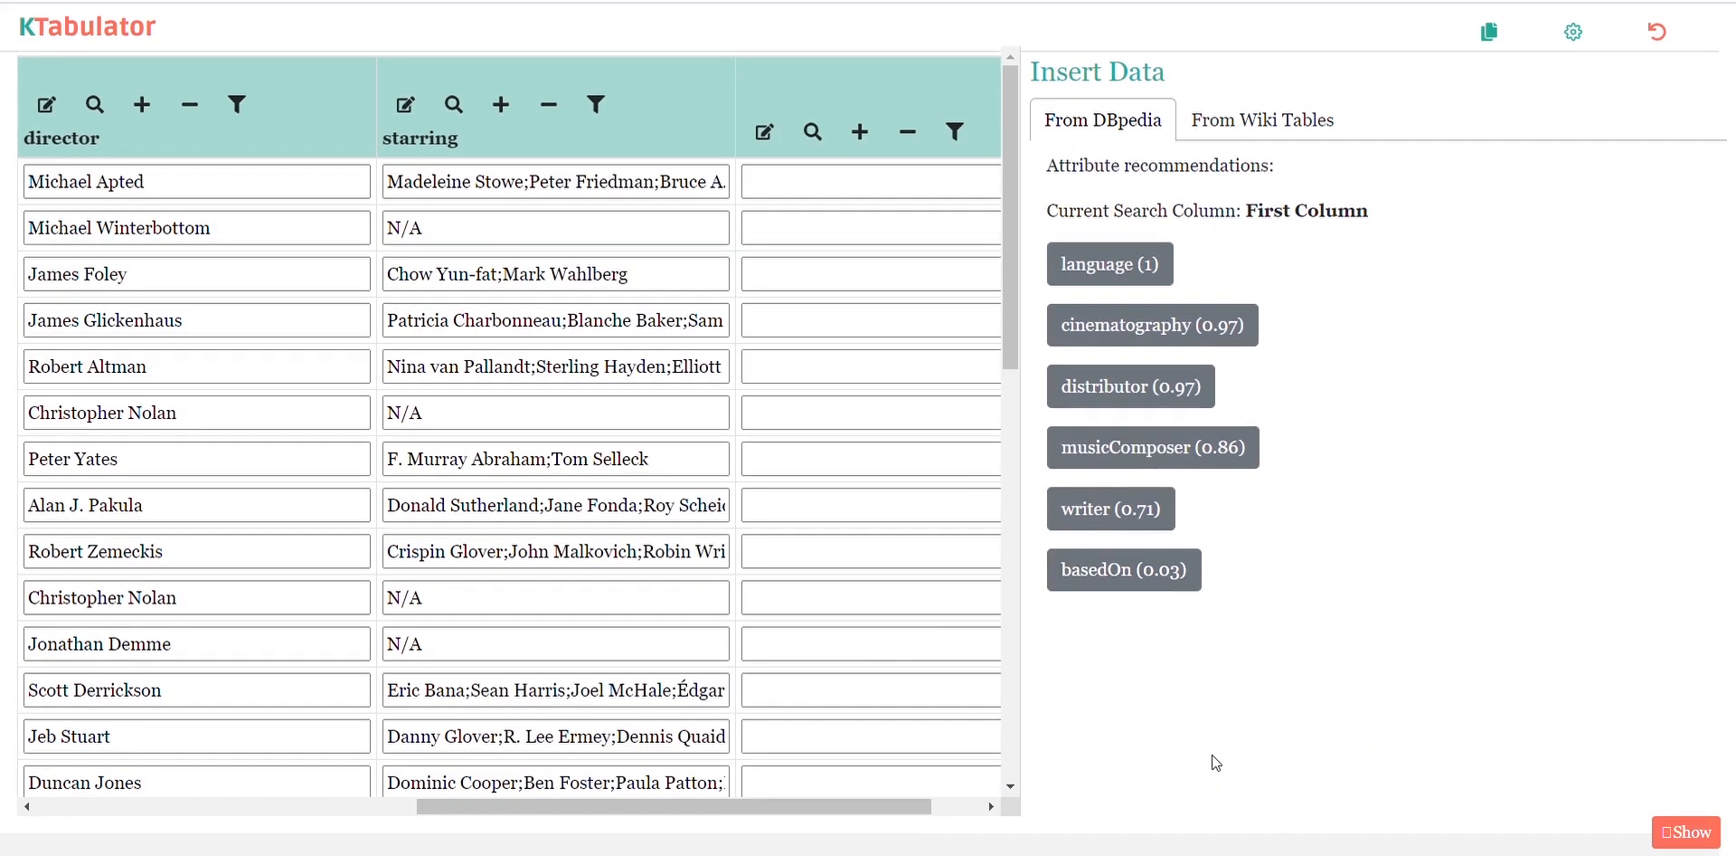
# Add a Notes column after the director column and enter "favorite movie star!" in the Clint Eastwood row
pyautogui.moveTo(922, 804); pyautogui.dragTo(822, 810)
pyautogui.scroll(-1, 851, 404)
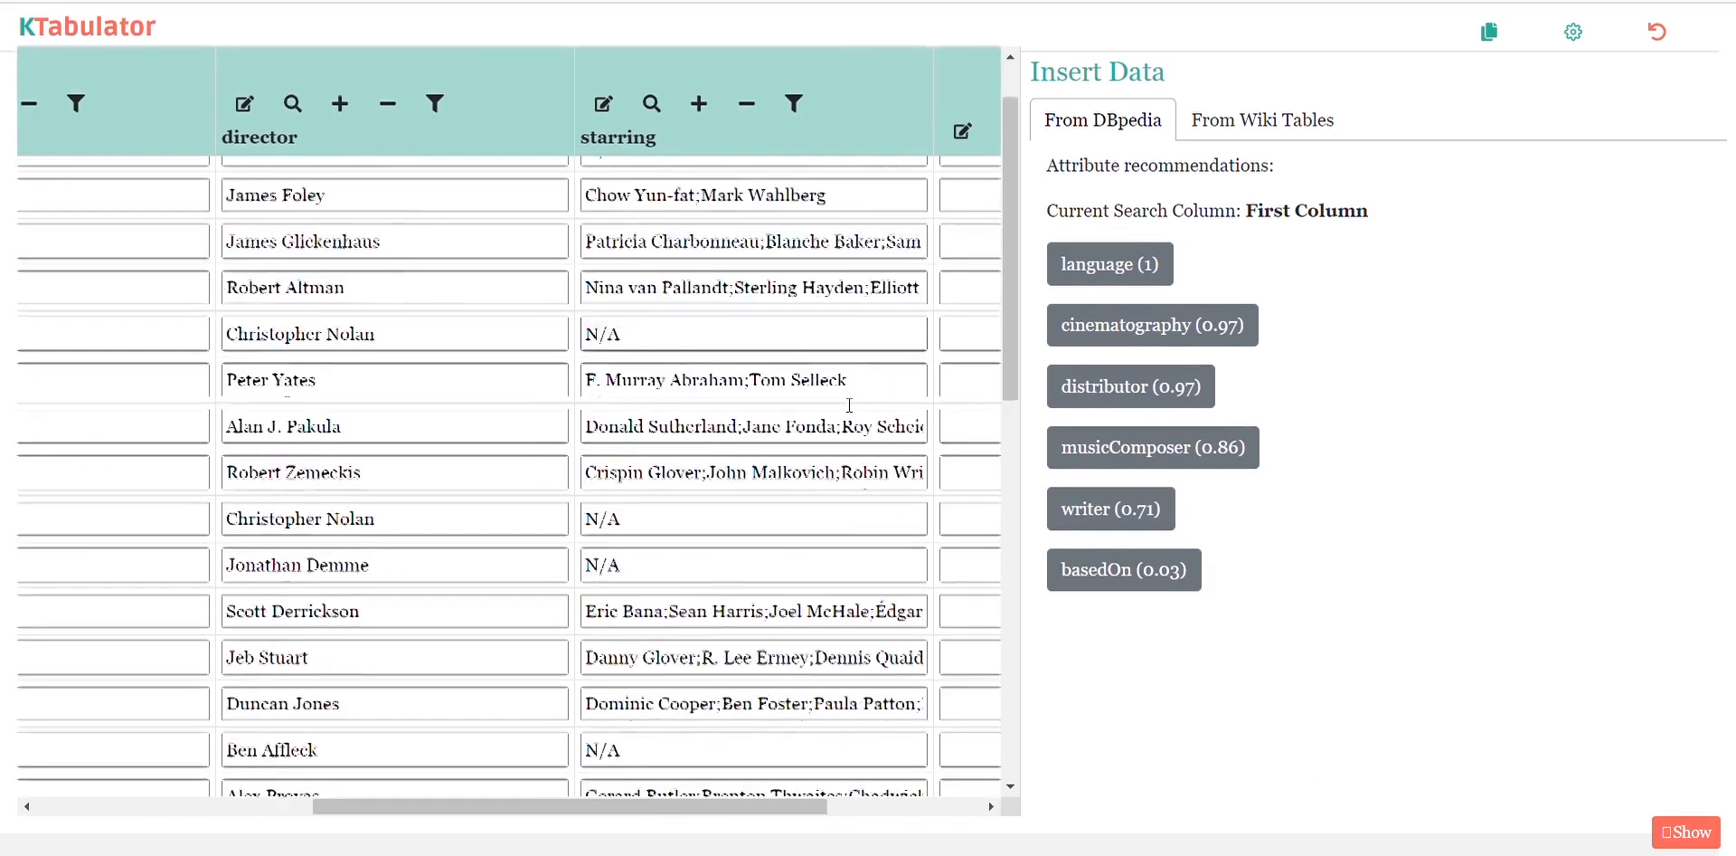
pyautogui.scroll(-7, 851, 404)
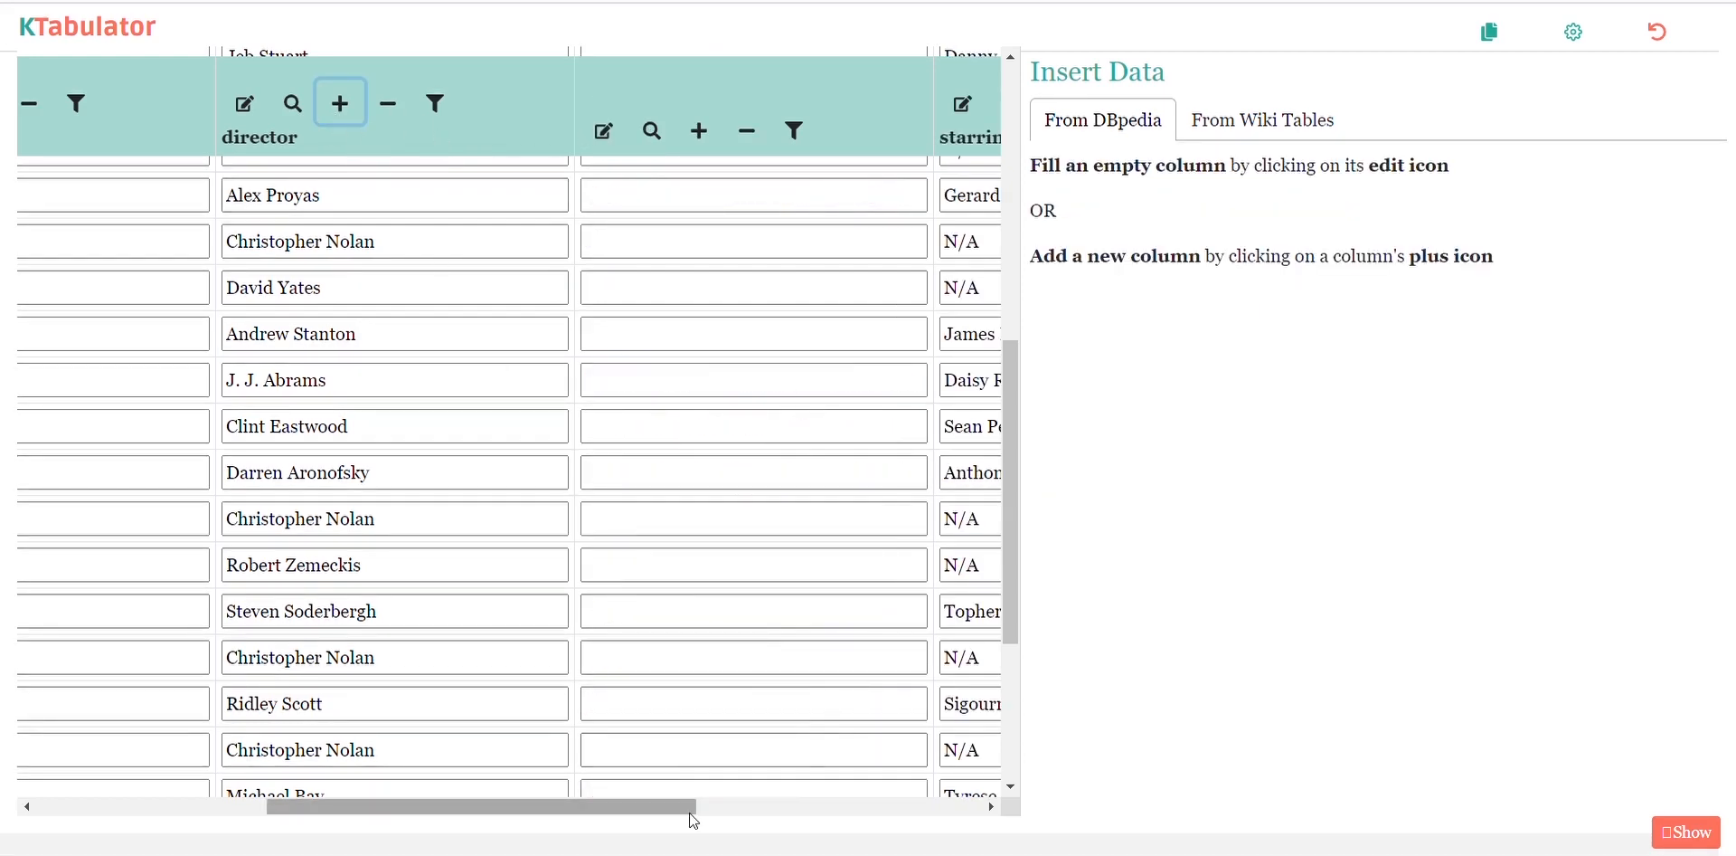
pyautogui.moveTo(690, 808); pyautogui.dragTo(817, 808)
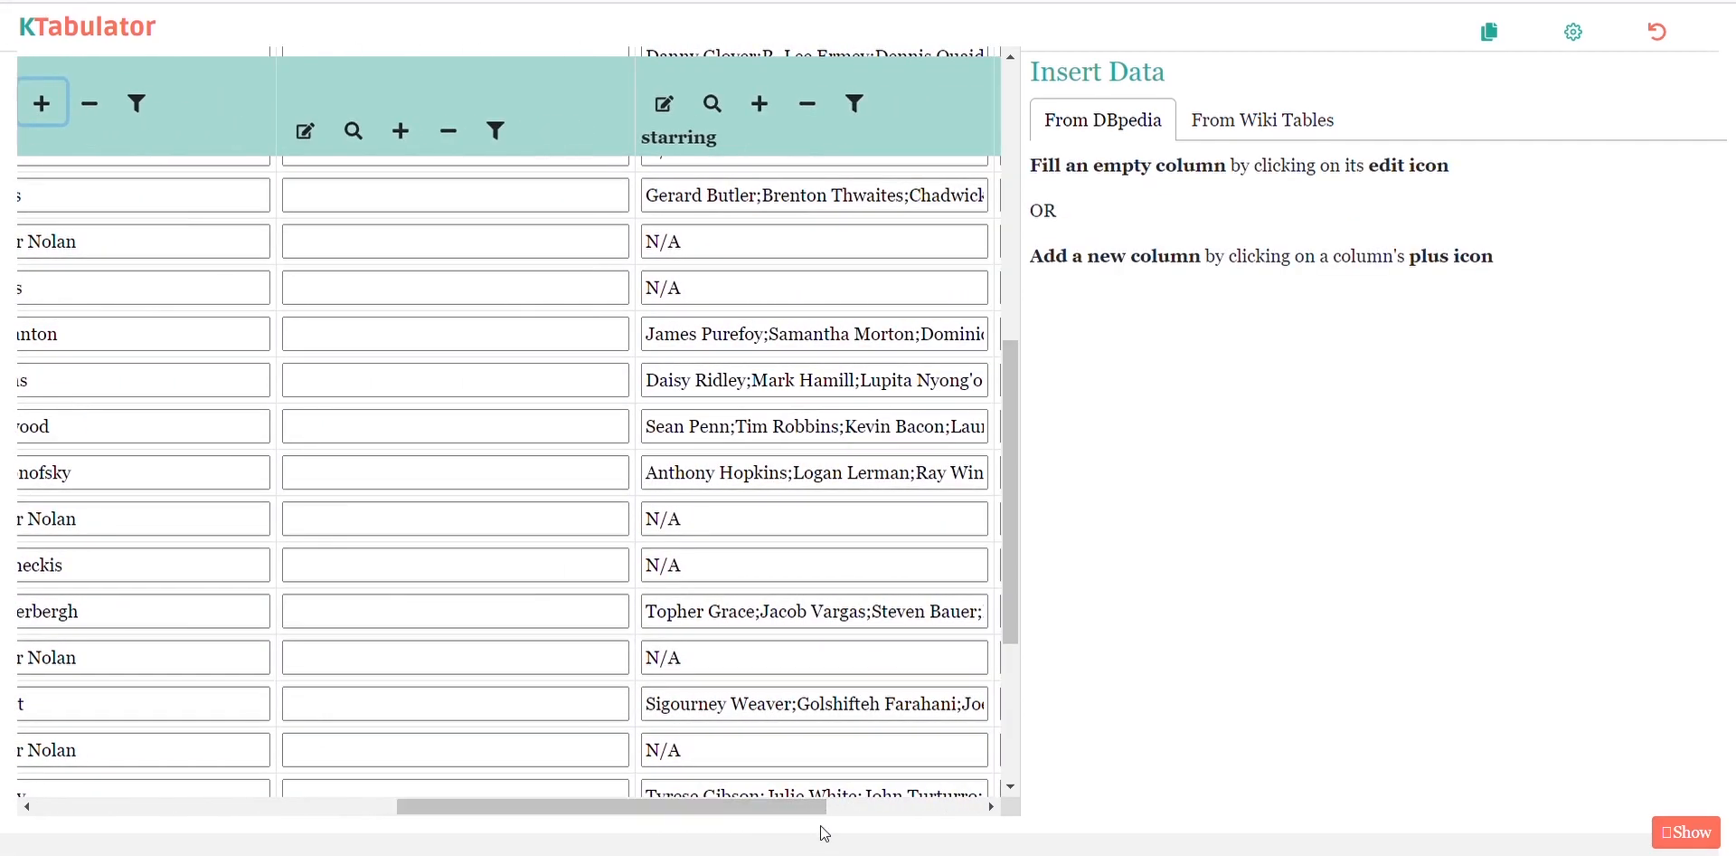
pyautogui.click(422, 426)
pyautogui.write('favorite movie star!')
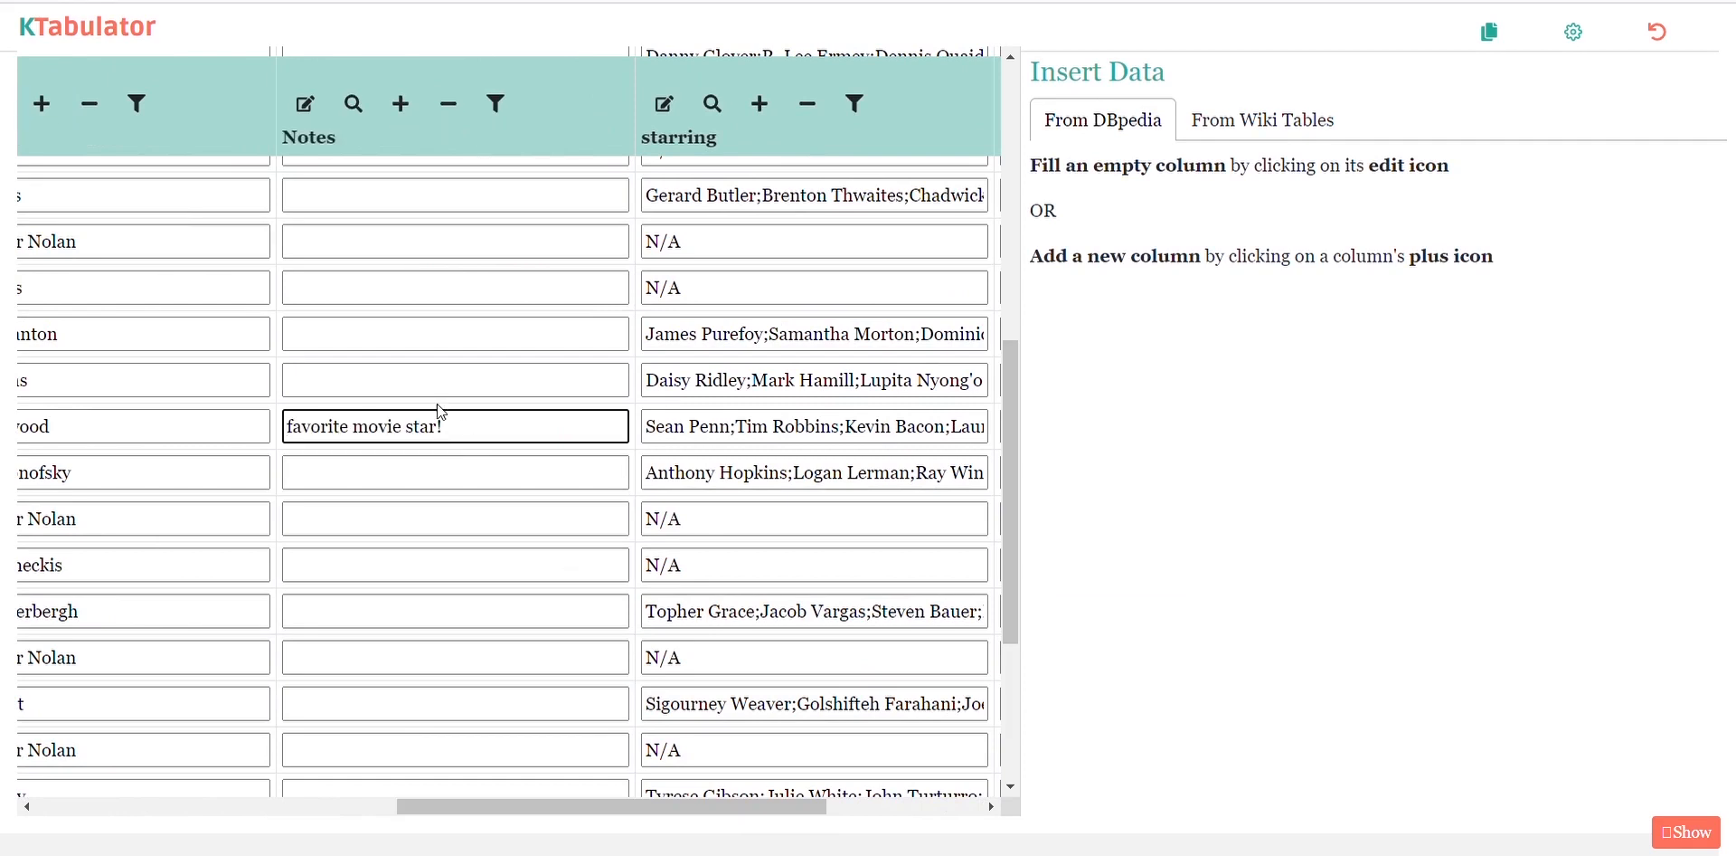
# Copy the "favorite movie star!" note into the Darren Aronofsky row below
pyautogui.moveTo(441, 420); pyautogui.dragTo(155, 453)
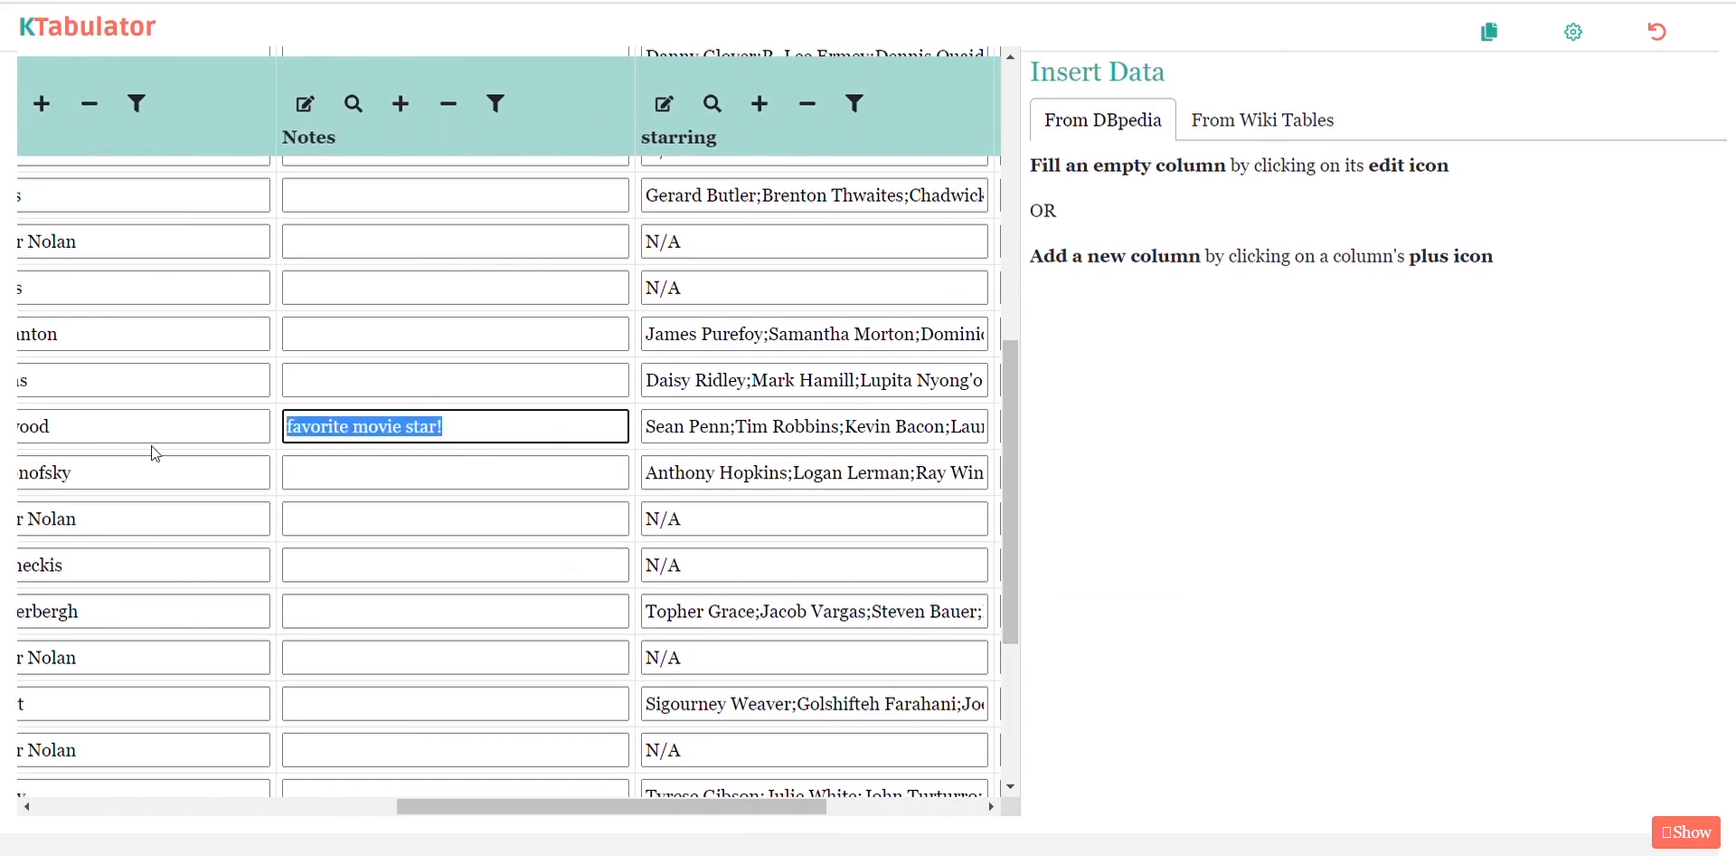
pyautogui.hotkey('ctrl', 'c')
pyautogui.click(527, 479)
pyautogui.hotkey('ctrl', 'v')
pyautogui.moveTo(636, 810); pyautogui.dragTo(573, 806)
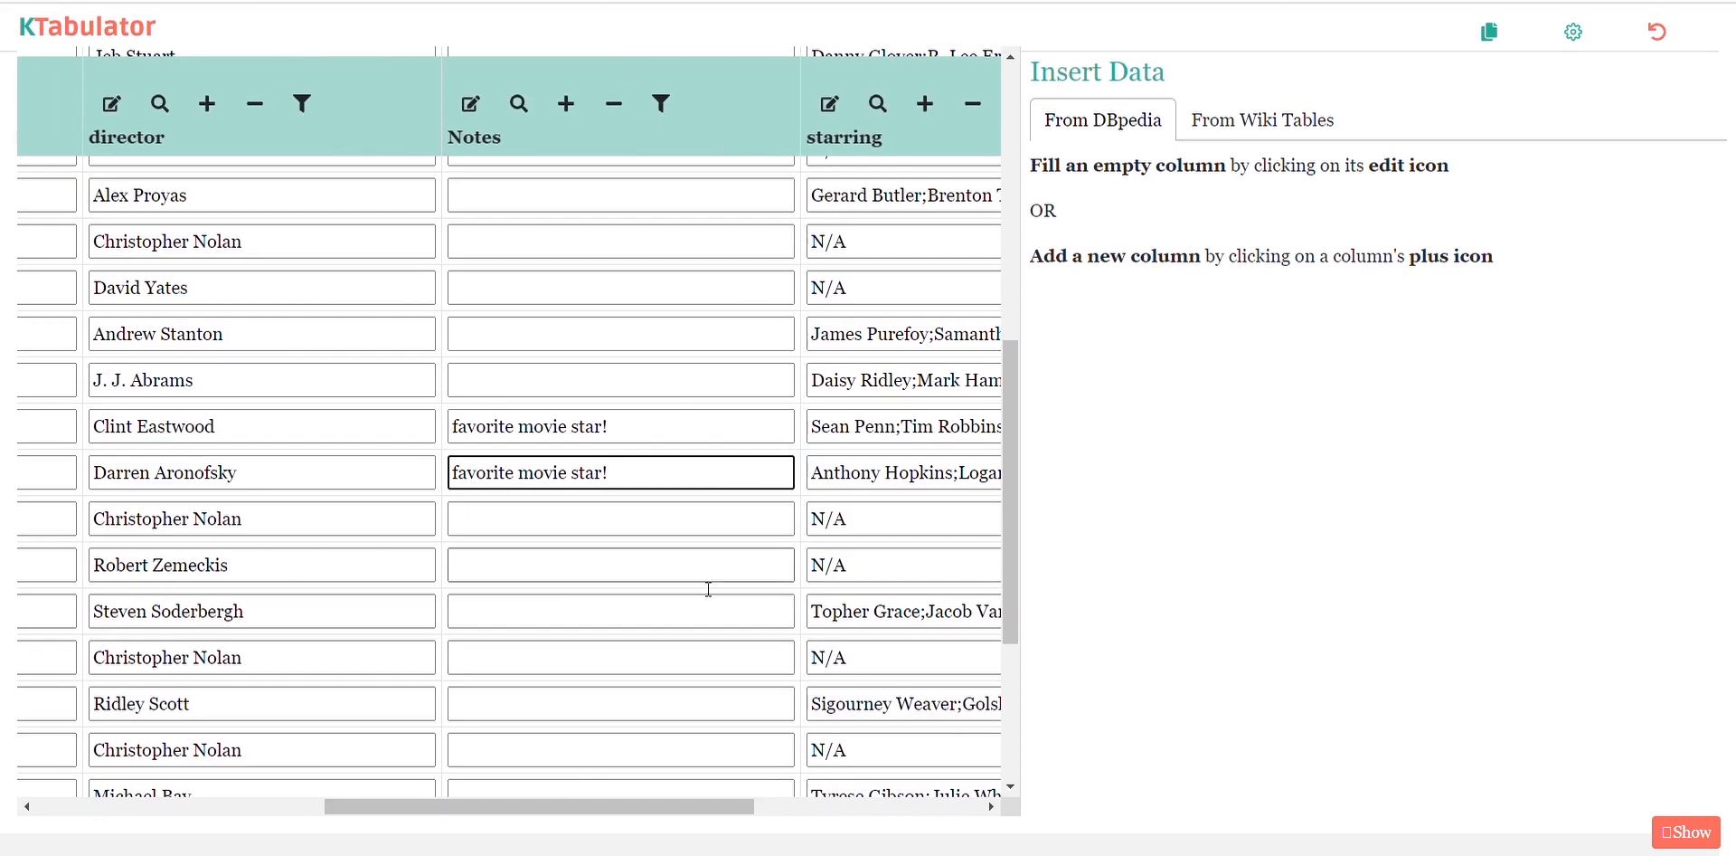
# Mark films directed by Christopher Nolan with the note "by nolan." in the Notes column
pyautogui.scroll(1, 705, 588)
pyautogui.click(528, 364)
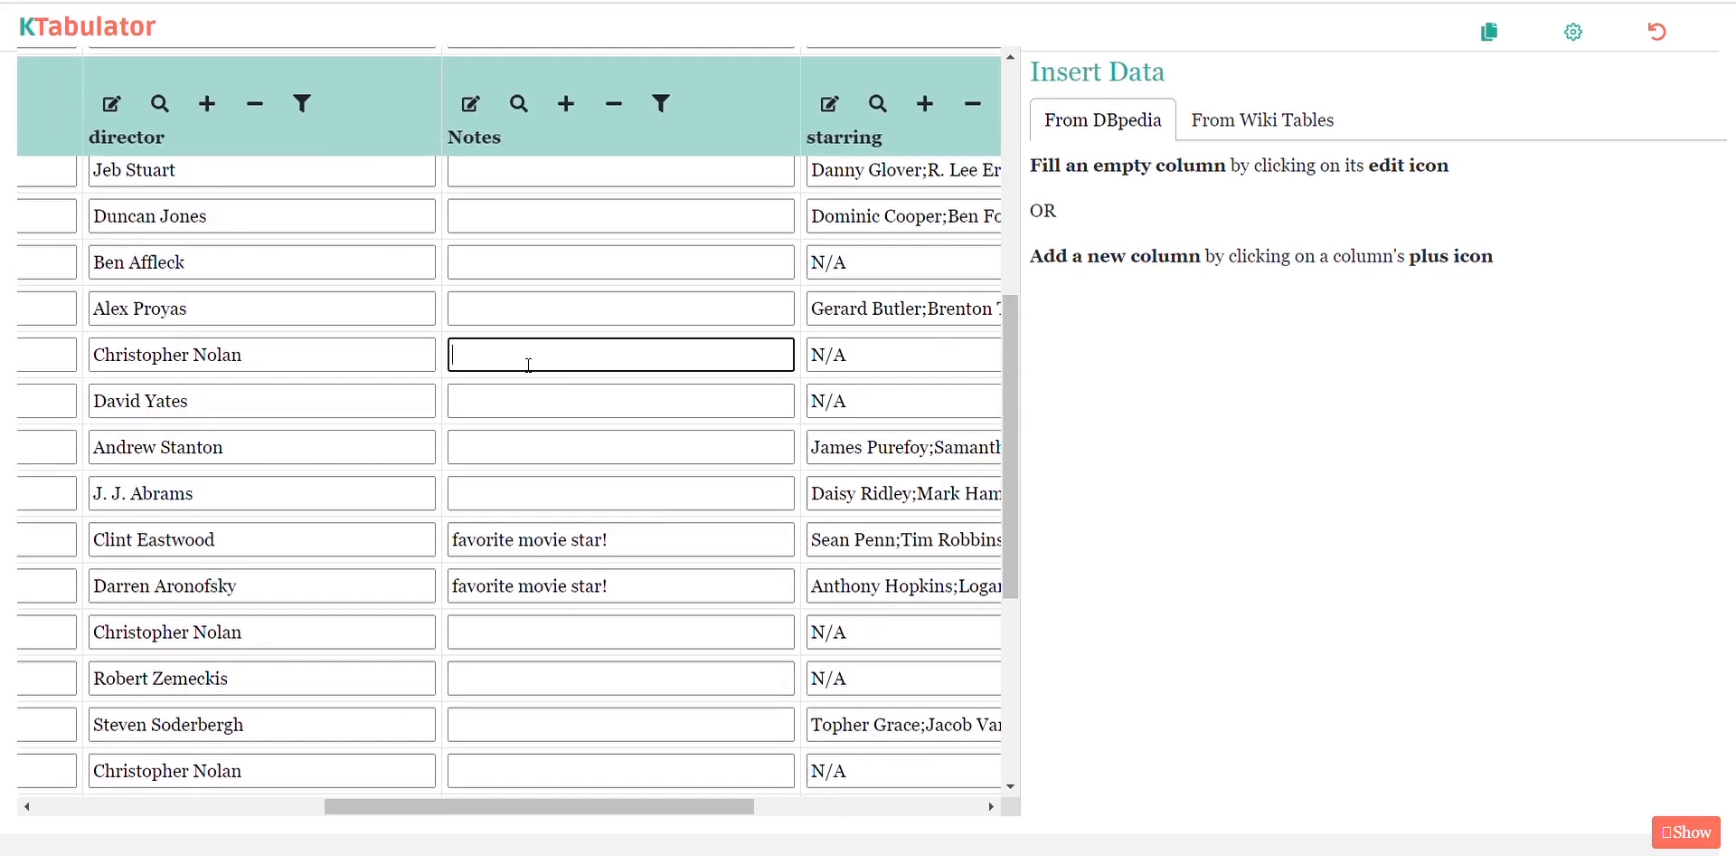
pyautogui.write('by nolan.')
pyautogui.click(1007, 215)
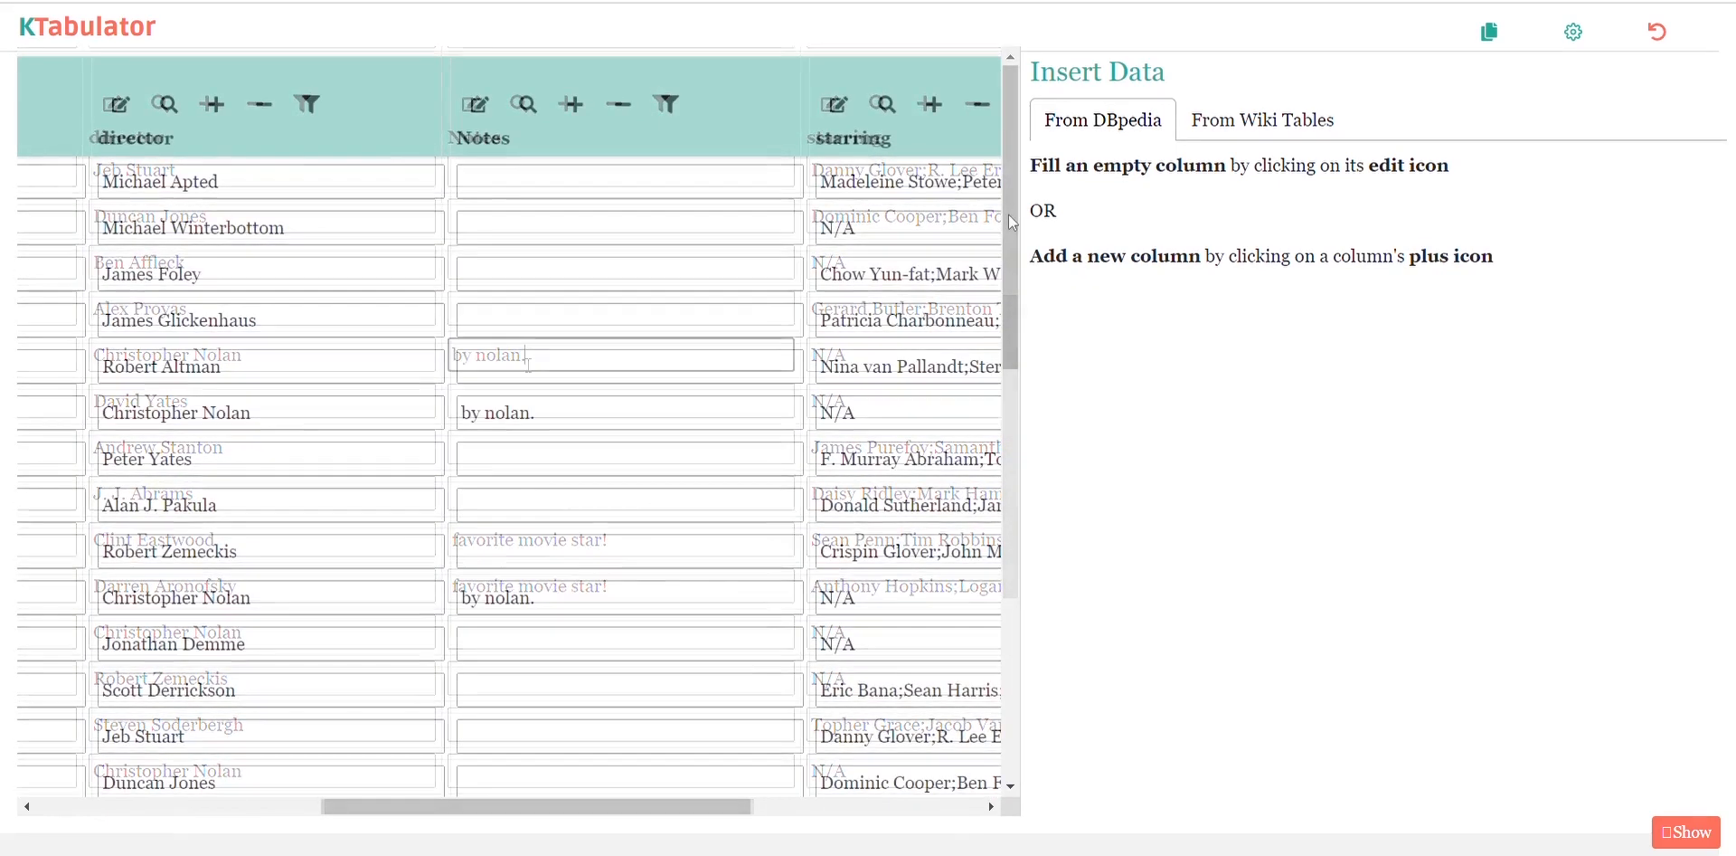
# Filter the Notes column to exclude blank entries, keeping "by nolan." and "favorite movie star!"
pyautogui.click(670, 104)
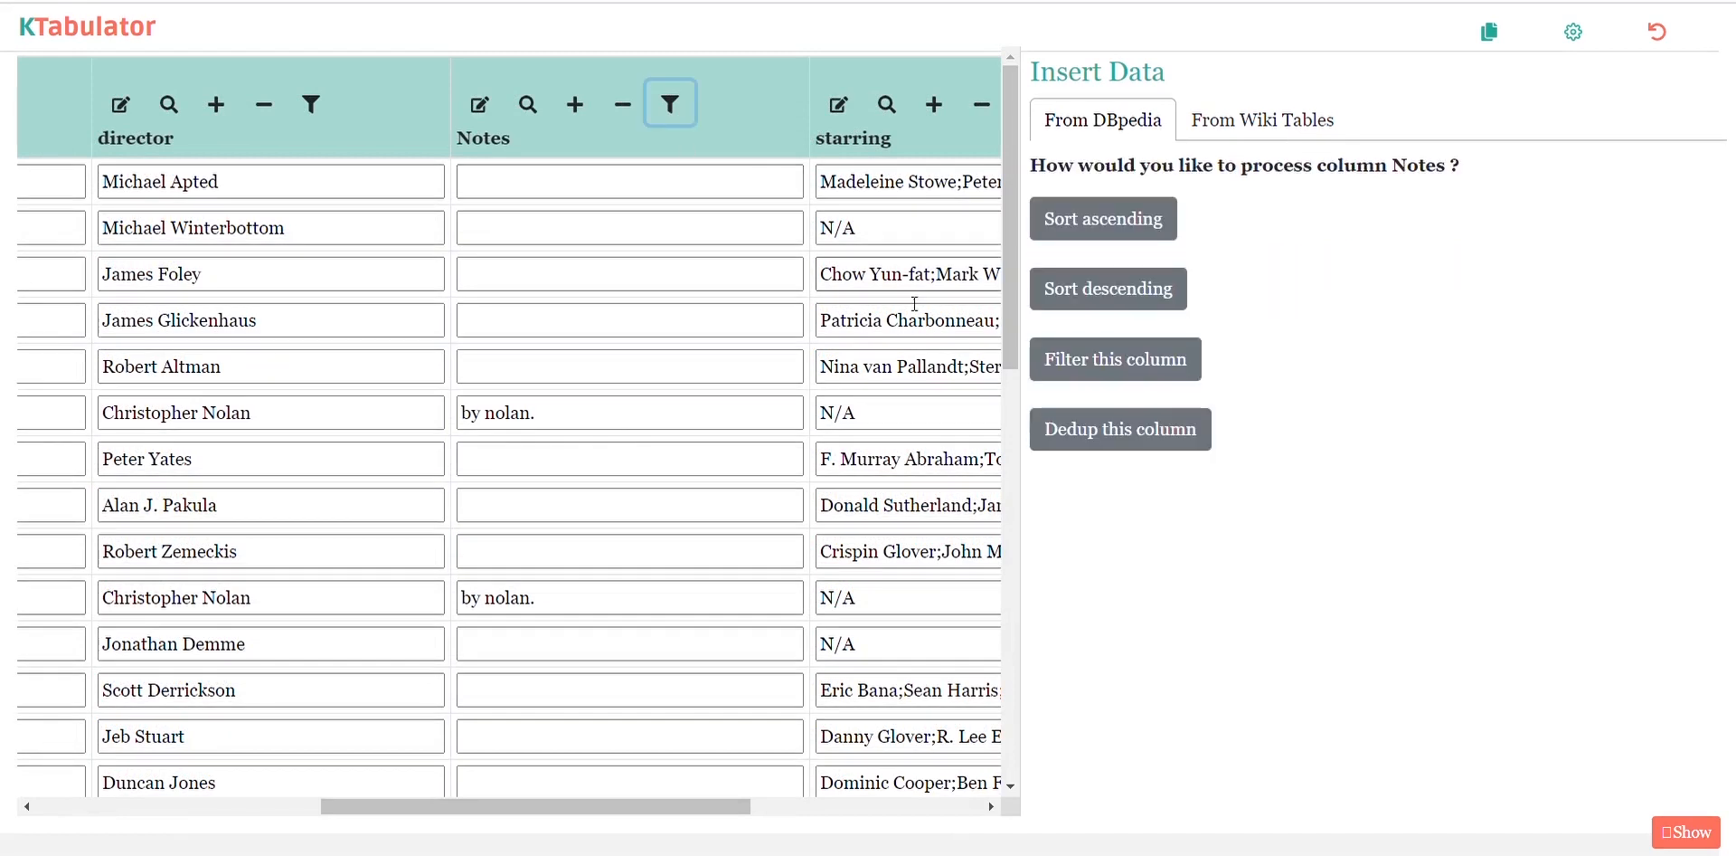
pyautogui.click(1166, 371)
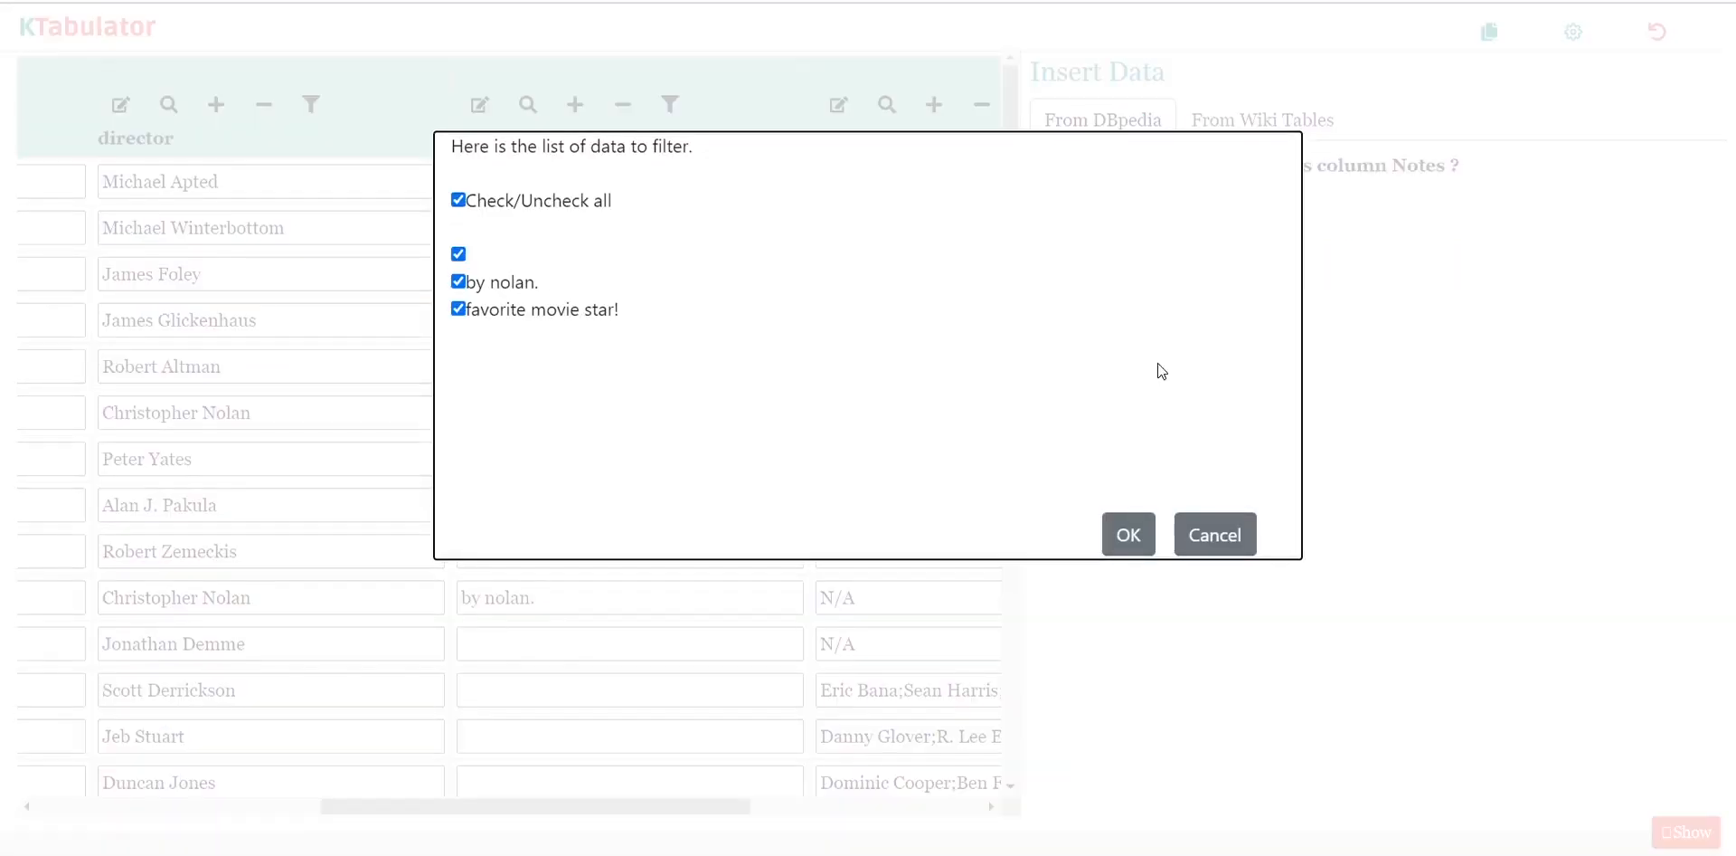
pyautogui.click(458, 256)
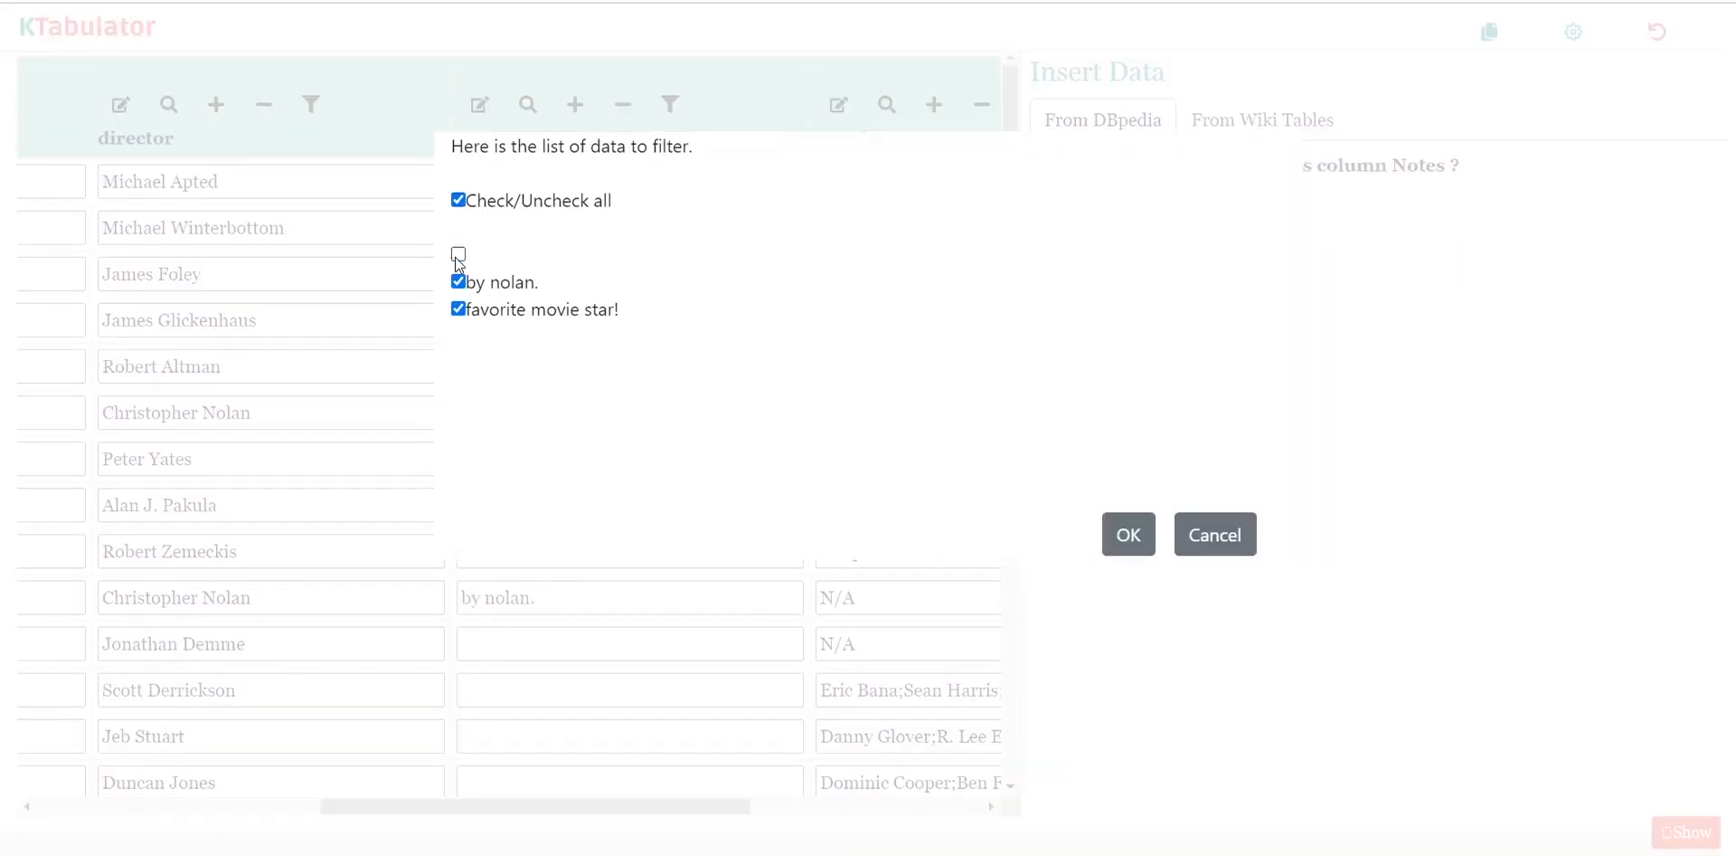
pyautogui.click(1128, 534)
# Remove the Work/runtime column from the table
pyautogui.moveTo(731, 805); pyautogui.dragTo(496, 621)
pyautogui.click(398, 113)
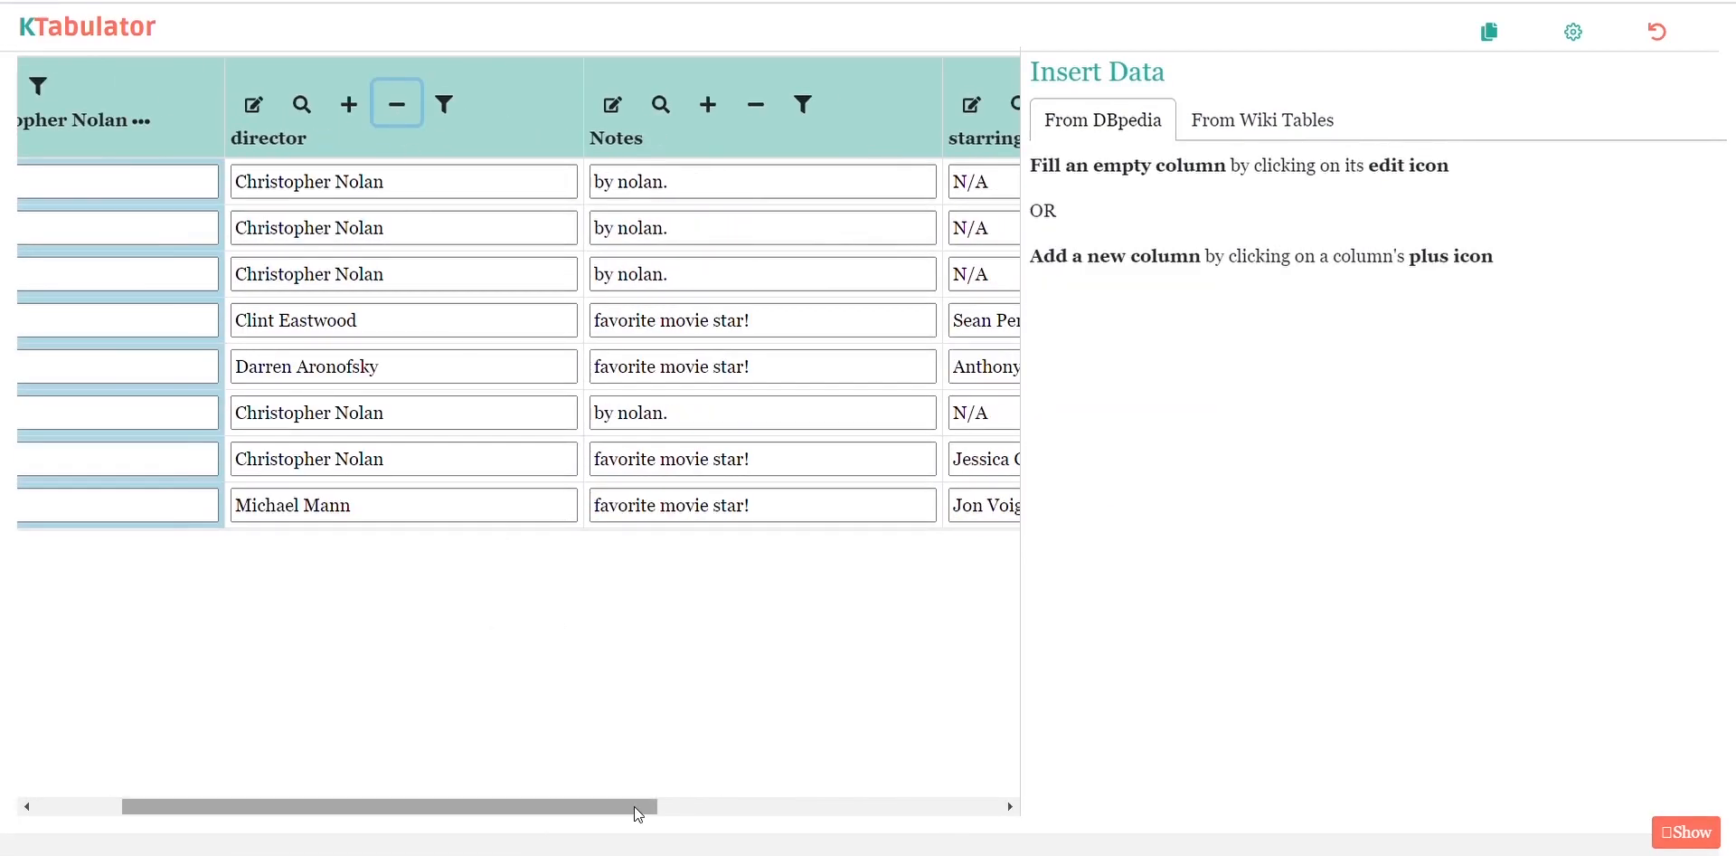
pyautogui.moveTo(639, 811); pyautogui.dragTo(958, 806)
pyautogui.click(880, 136)
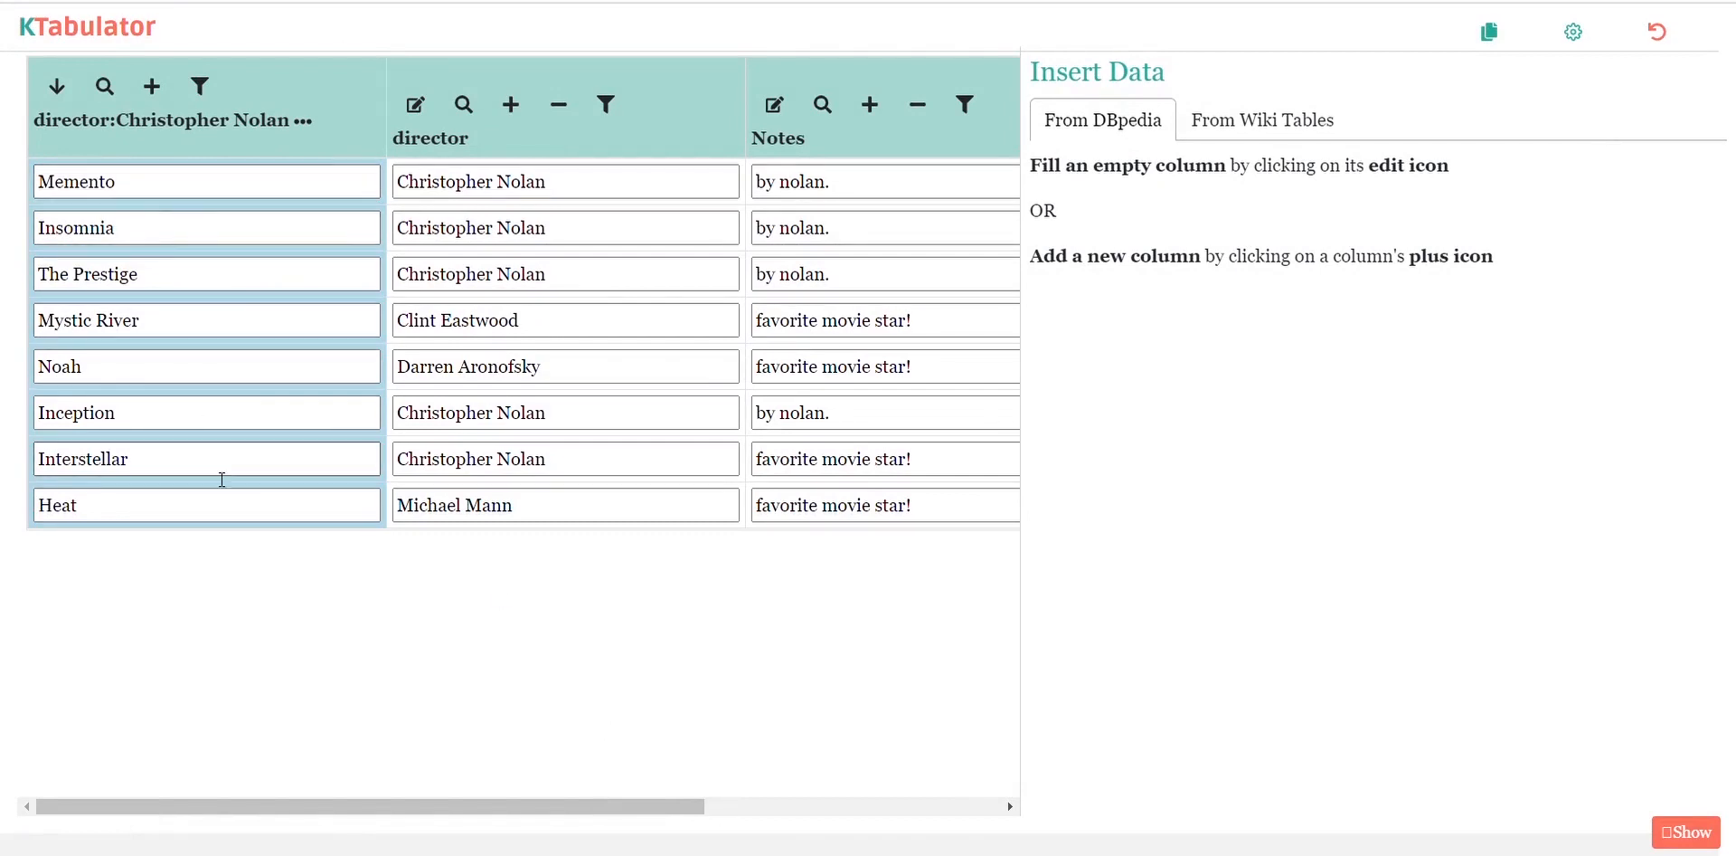
# Add a new column after starring and populate it with the country attribute
pyautogui.moveTo(655, 806); pyautogui.dragTo(953, 813)
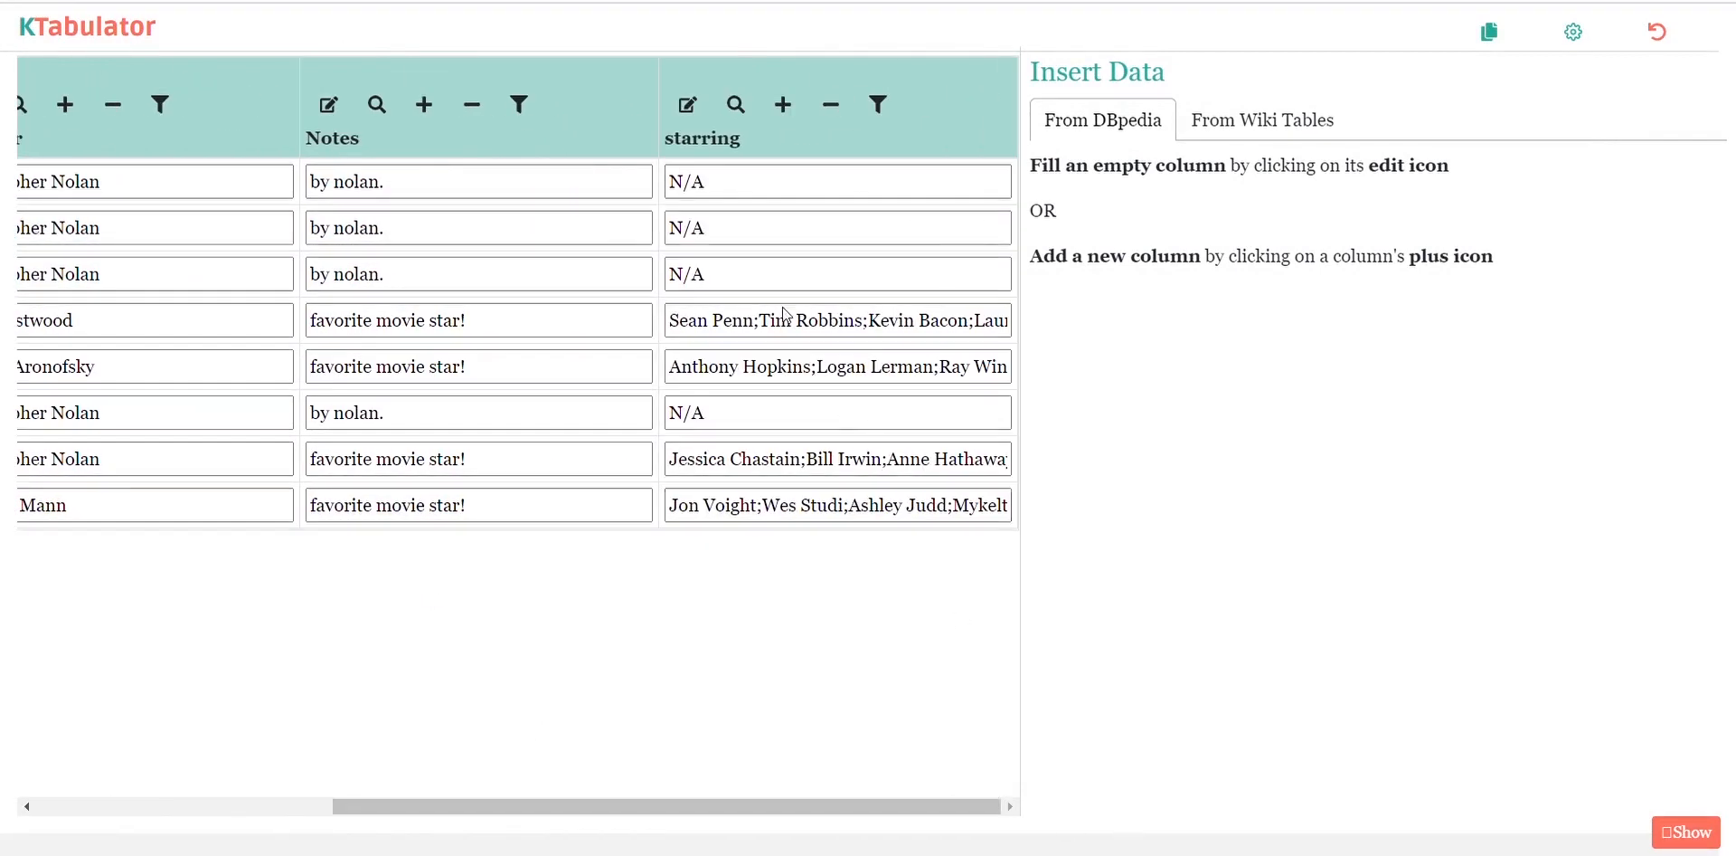
pyautogui.click(783, 104)
pyautogui.click(687, 132)
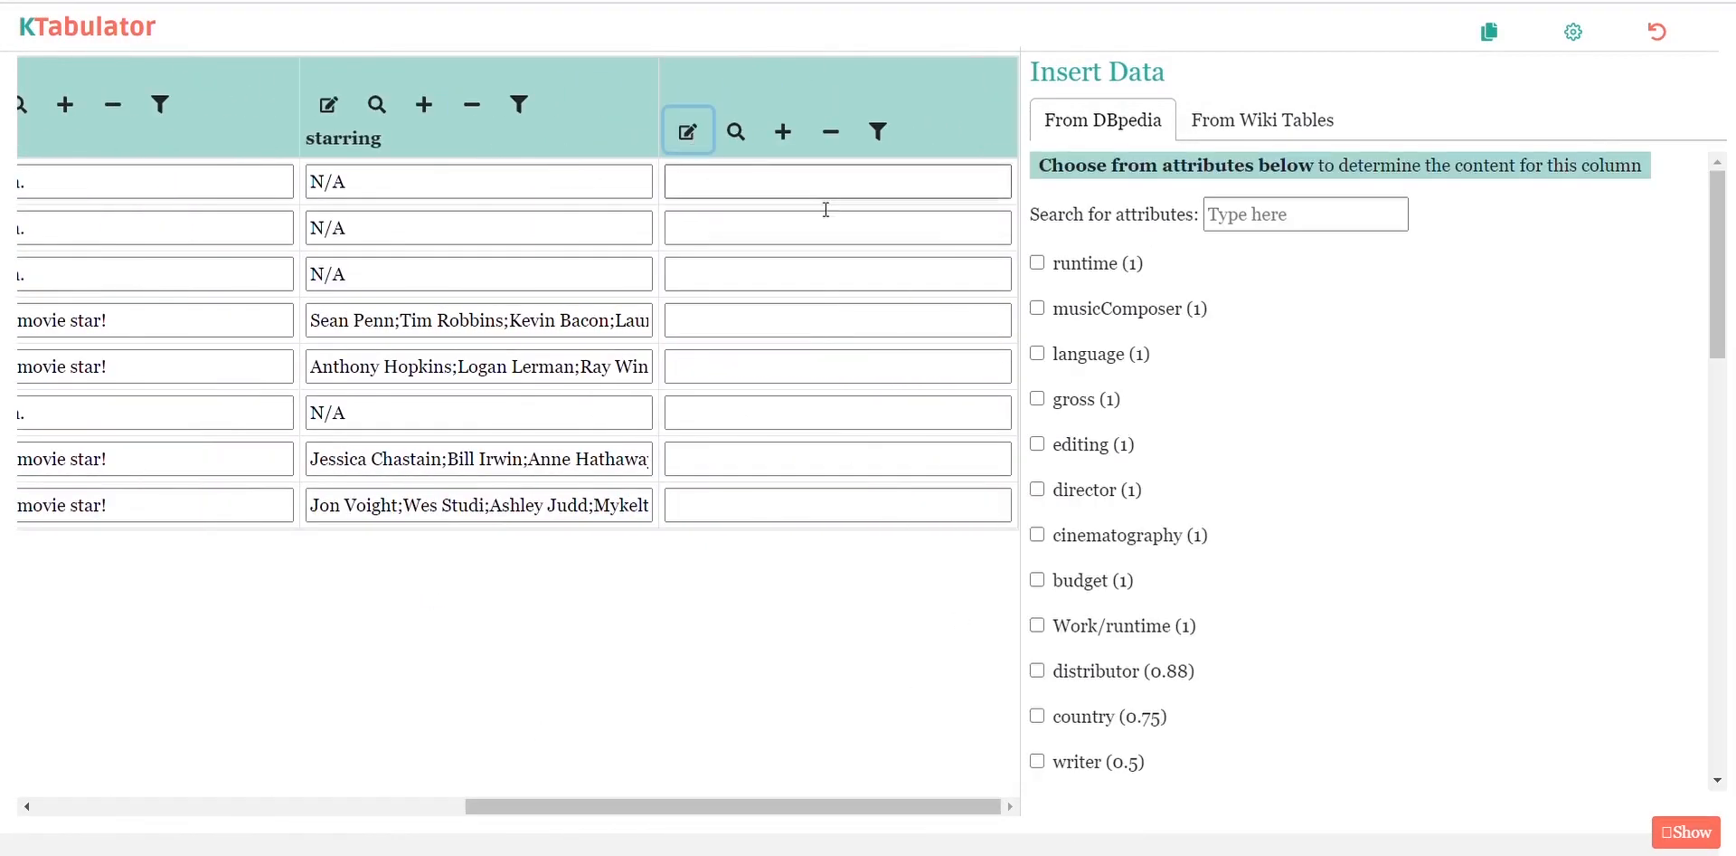
pyautogui.click(1037, 716)
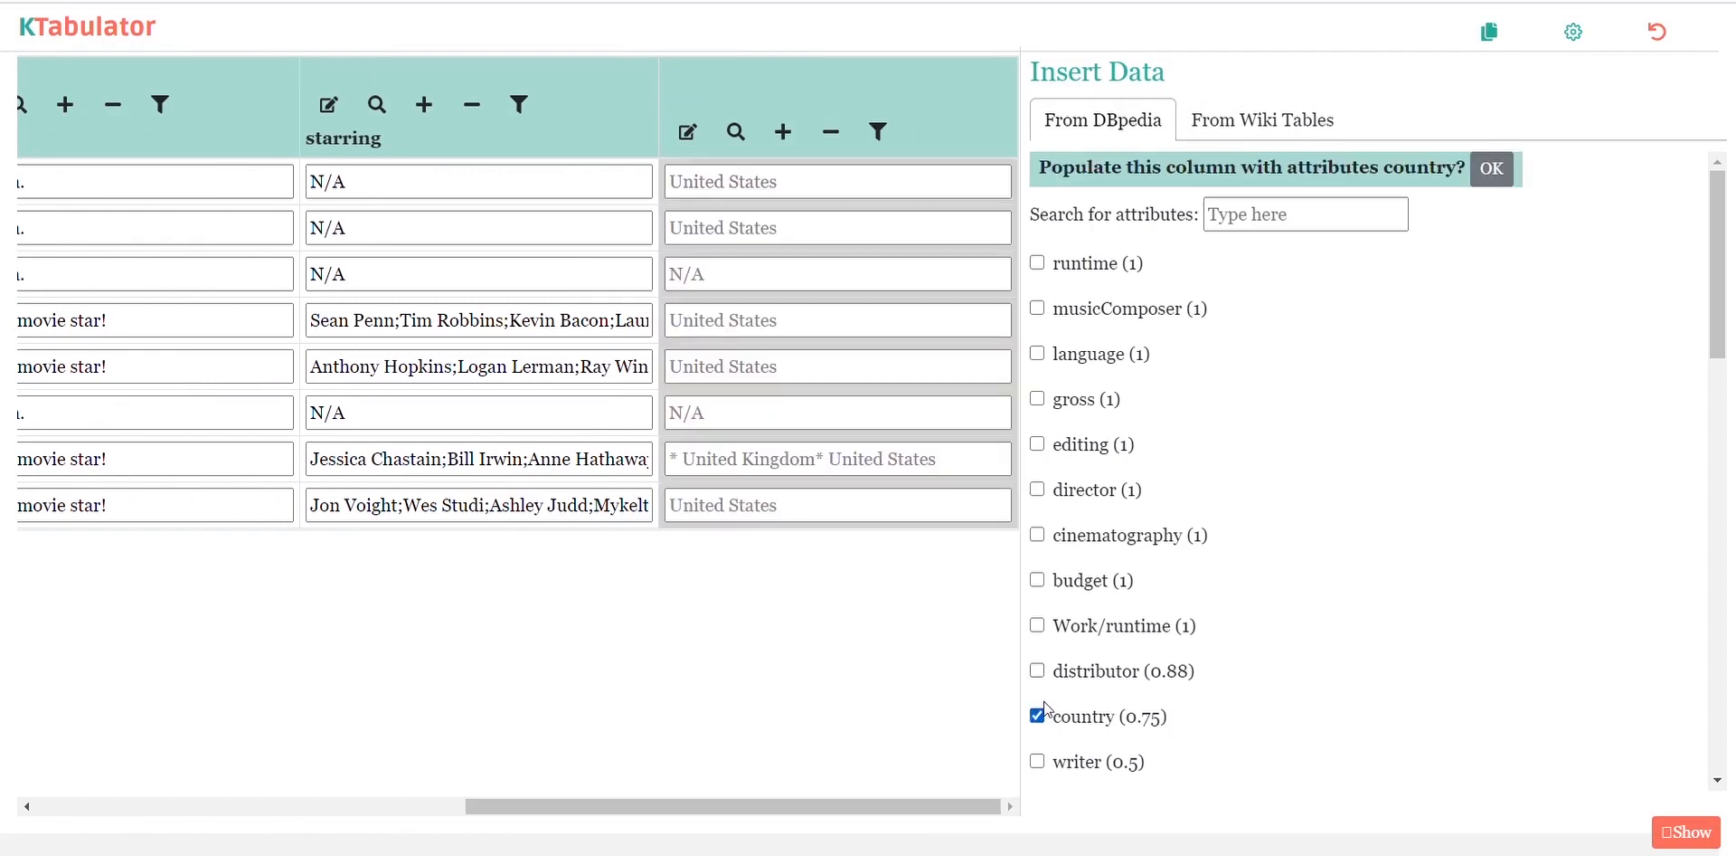
pyautogui.click(1493, 168)
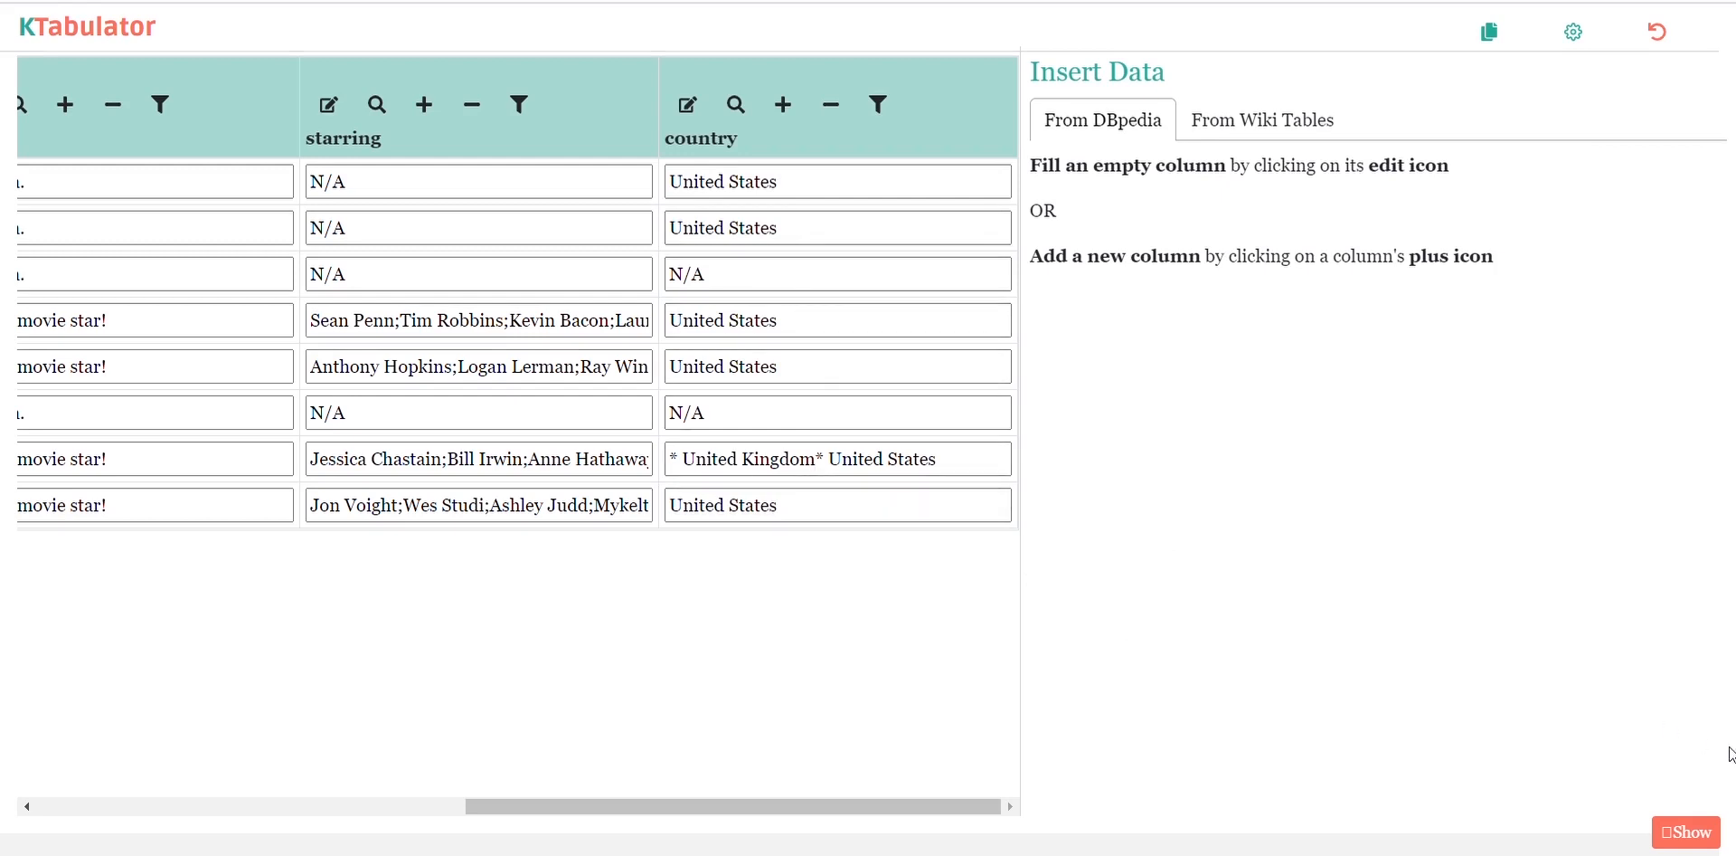
# Find the Palme d'Or article on Wikipedia, examine its table of winning films, and hide the page
pyautogui.click(1703, 834)
pyautogui.click(1466, 493)
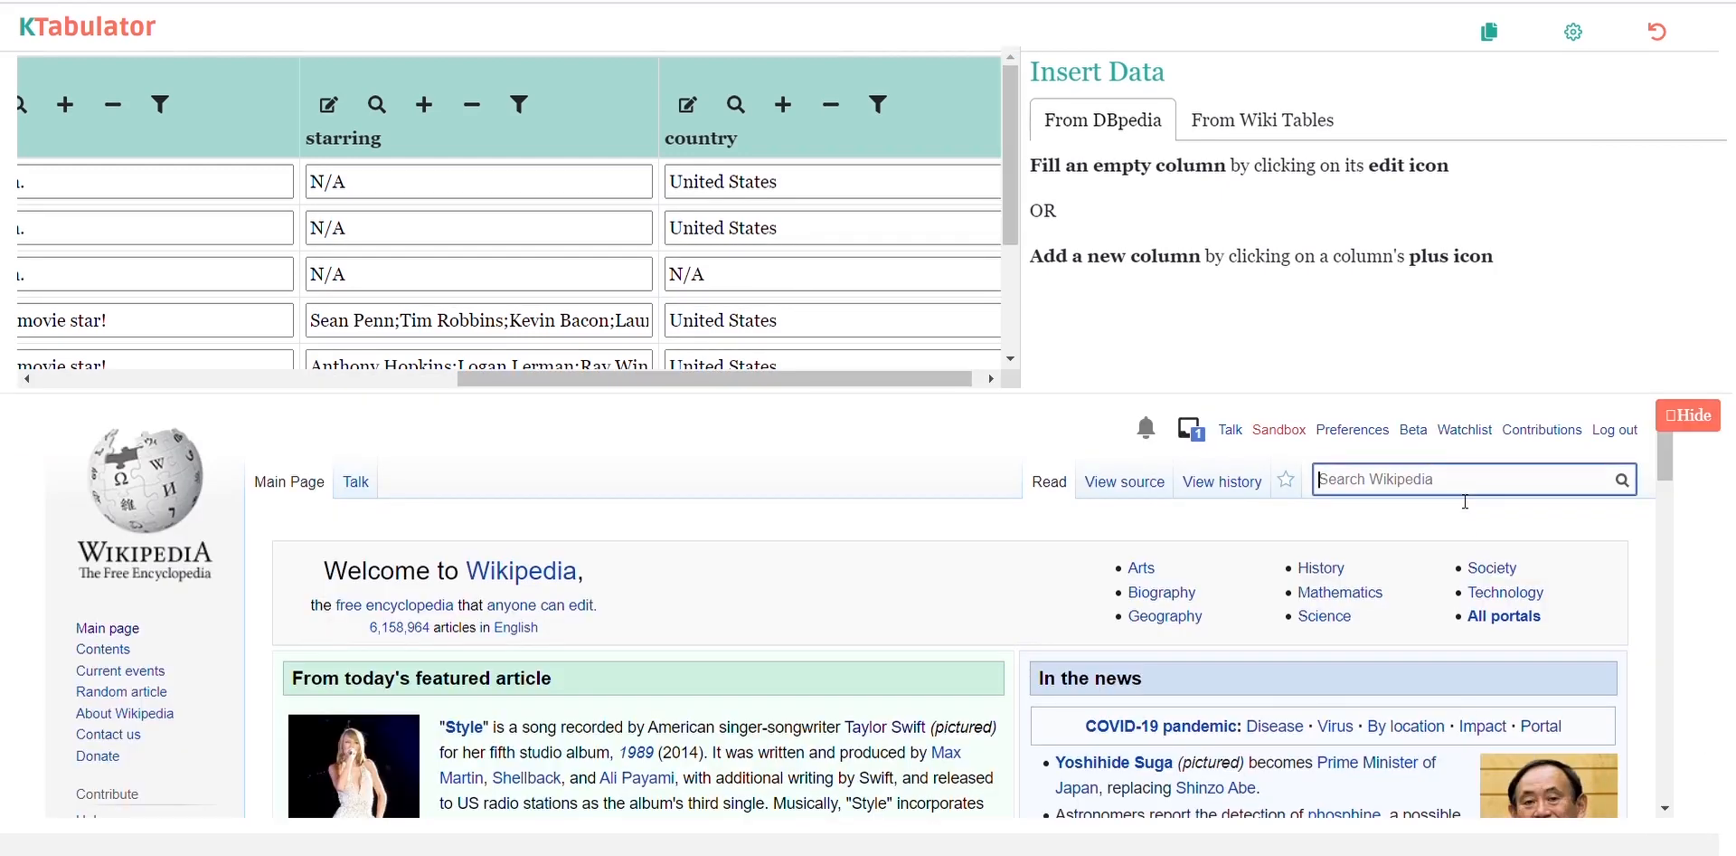
pyautogui.write('palme')
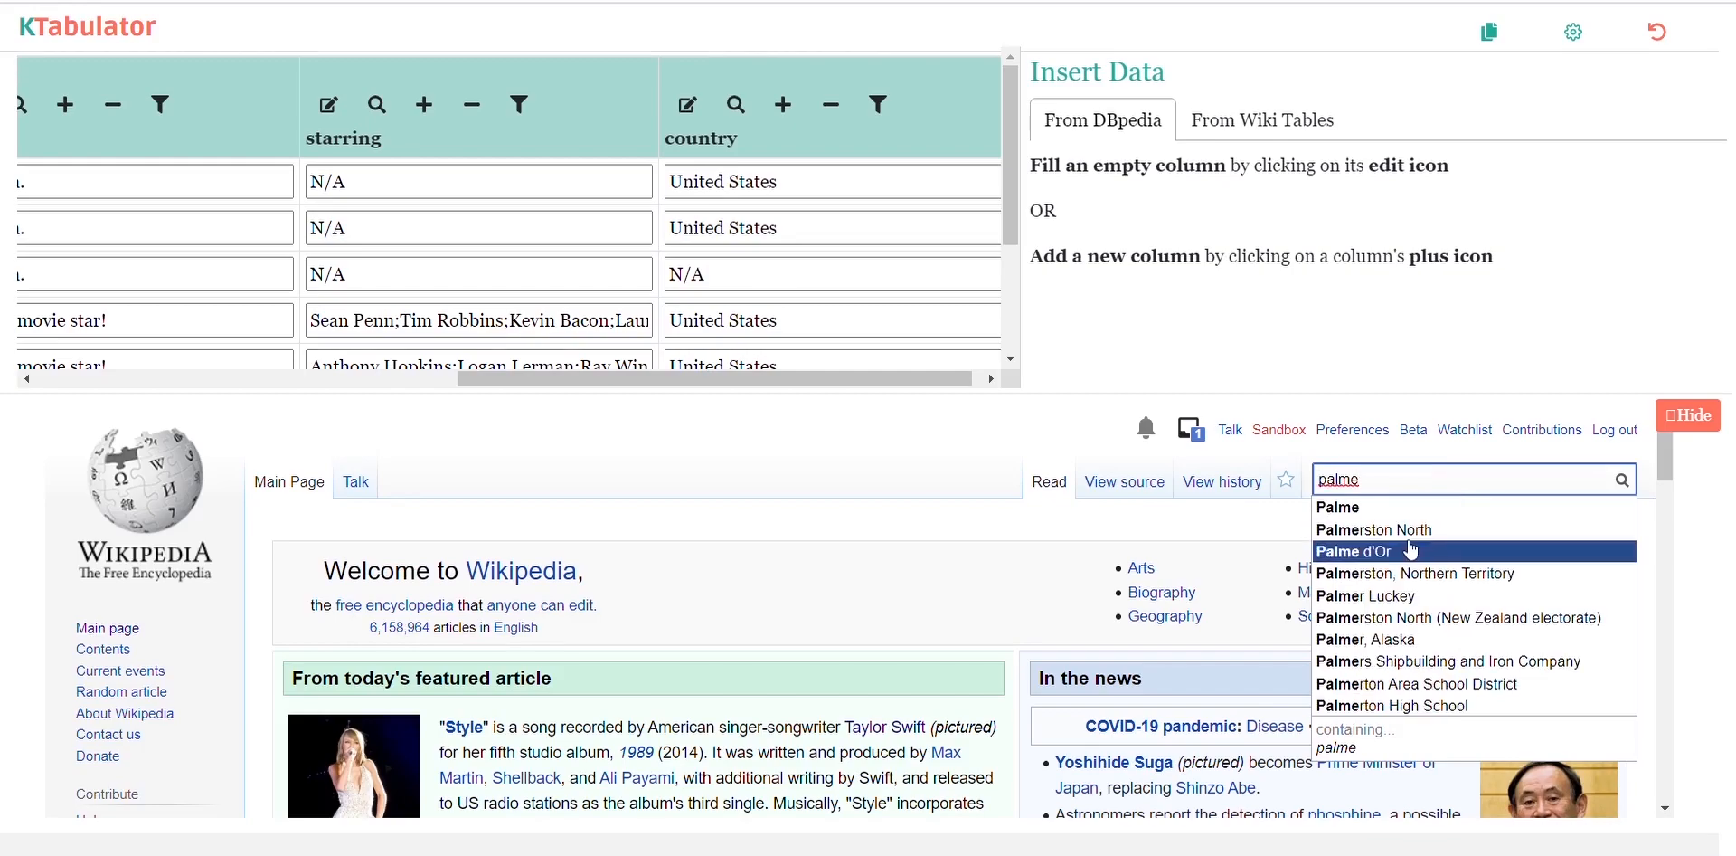
pyautogui.click(1366, 550)
pyautogui.scroll(-10, 968, 619)
pyautogui.scroll(-4, 967, 618)
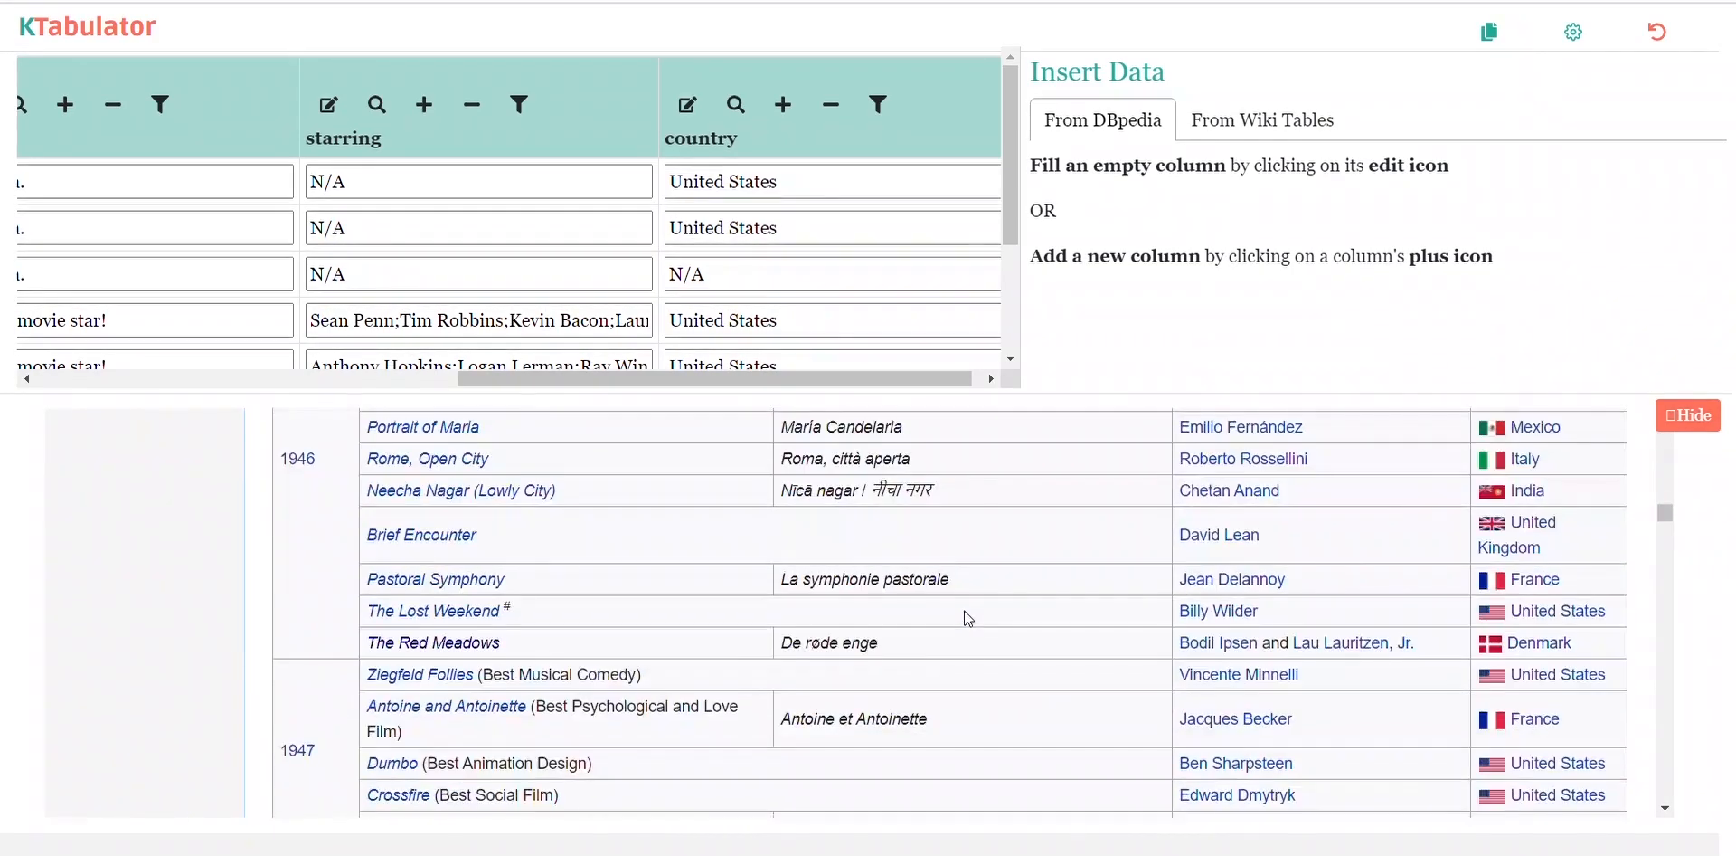
pyautogui.scroll(6, 1624, 454)
pyautogui.click(1691, 418)
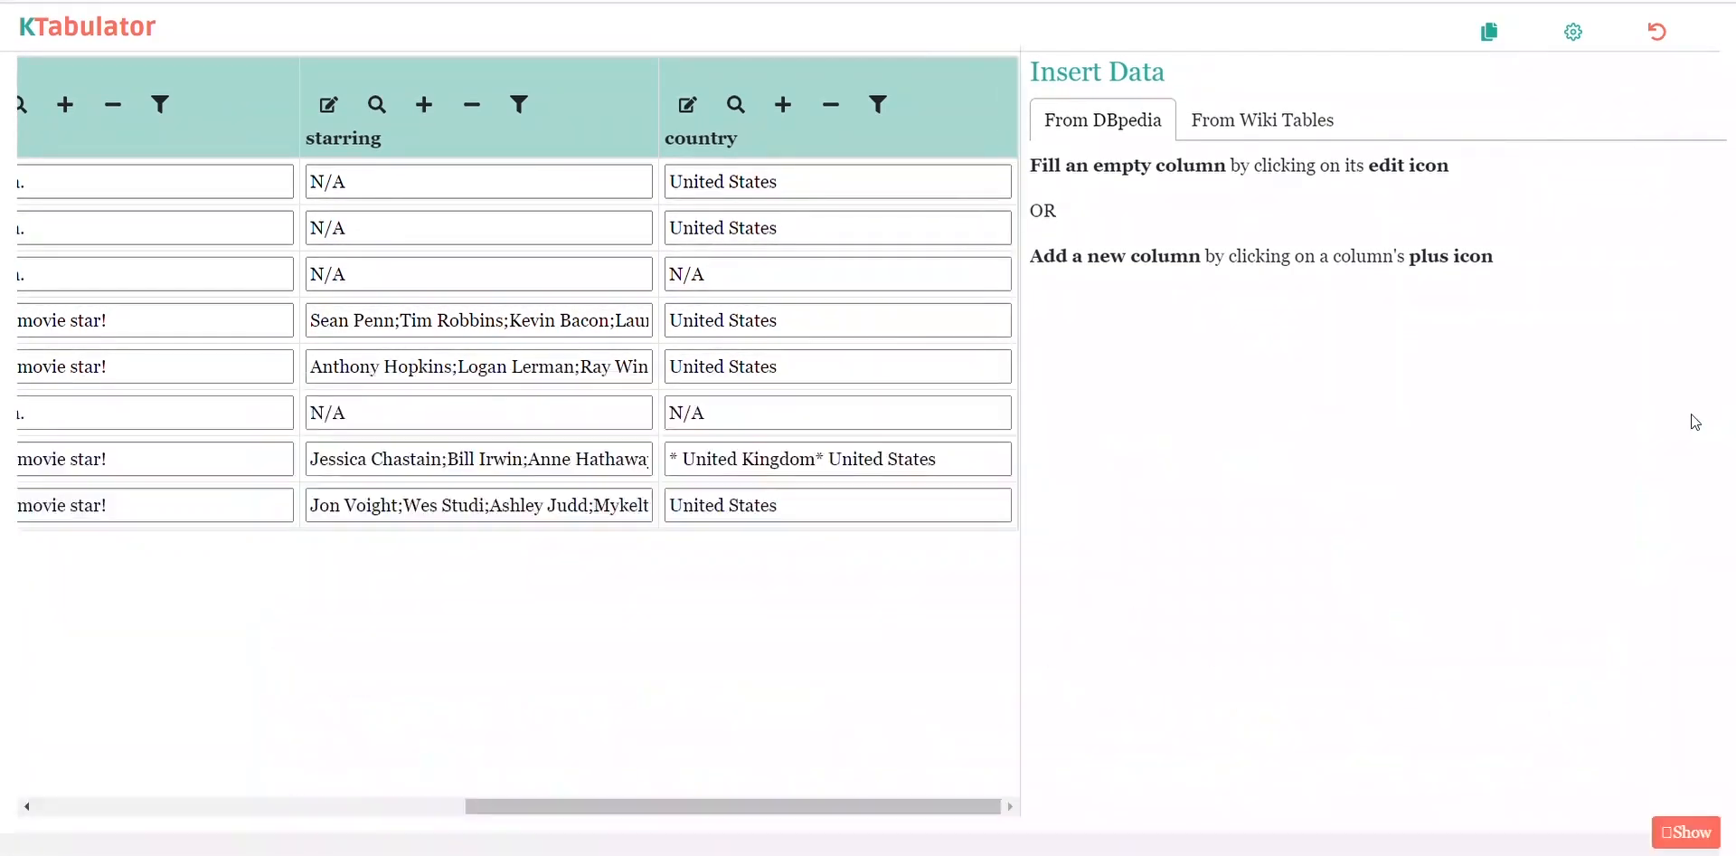
# Load the tables of the Palme d'Or Wikipedia page as candidates for a union
pyautogui.click(1262, 121)
pyautogui.click(1252, 186)
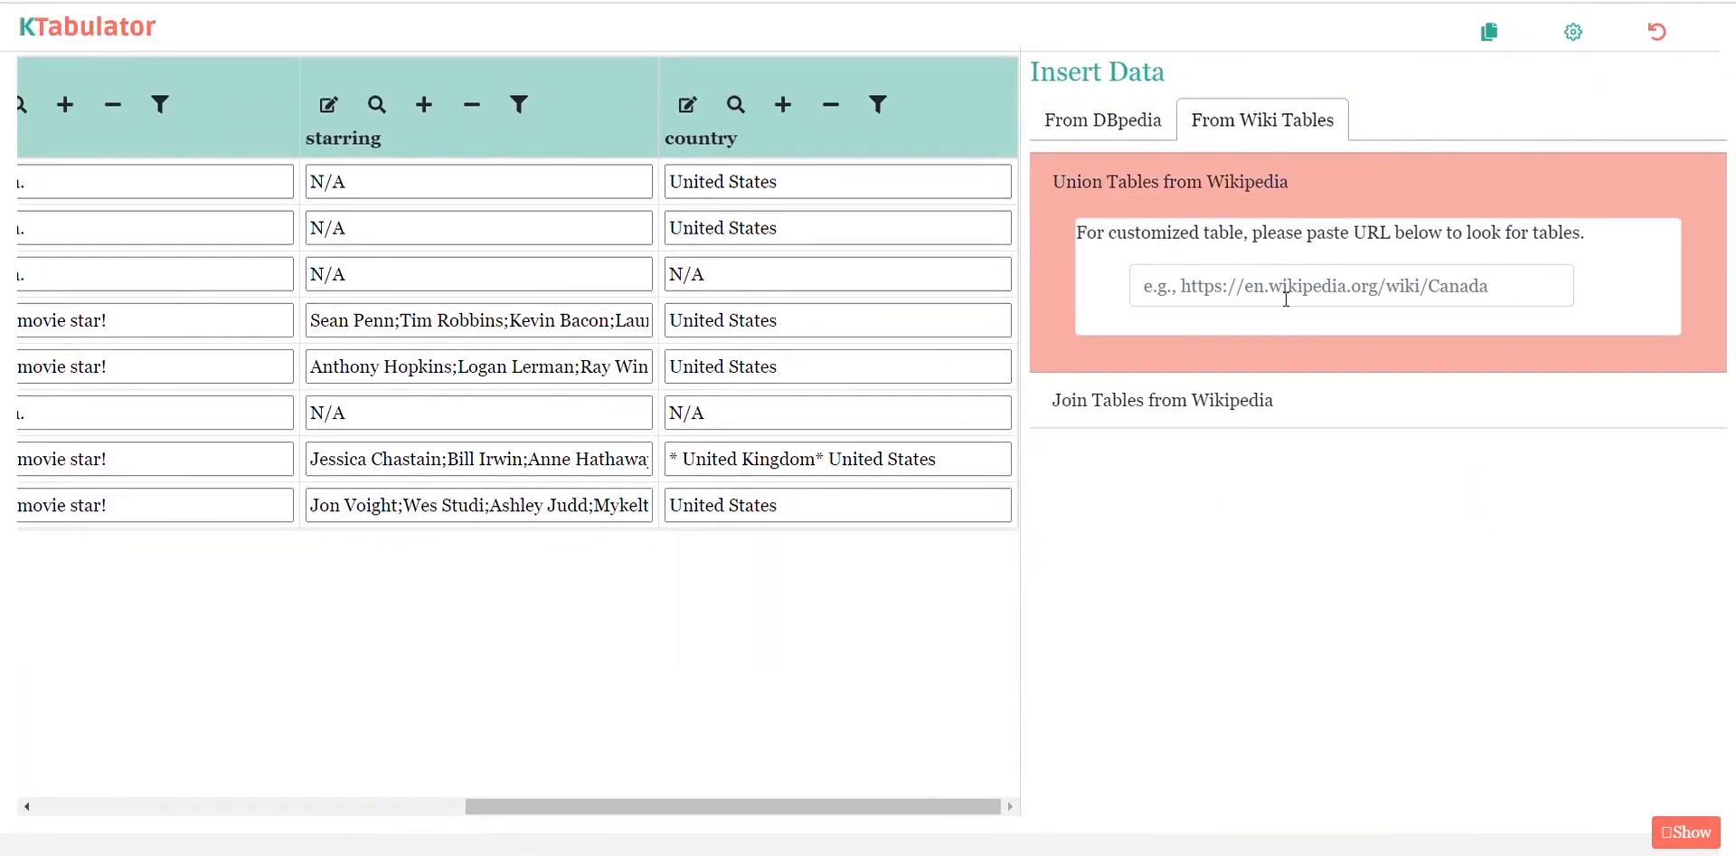
pyautogui.click(1288, 291)
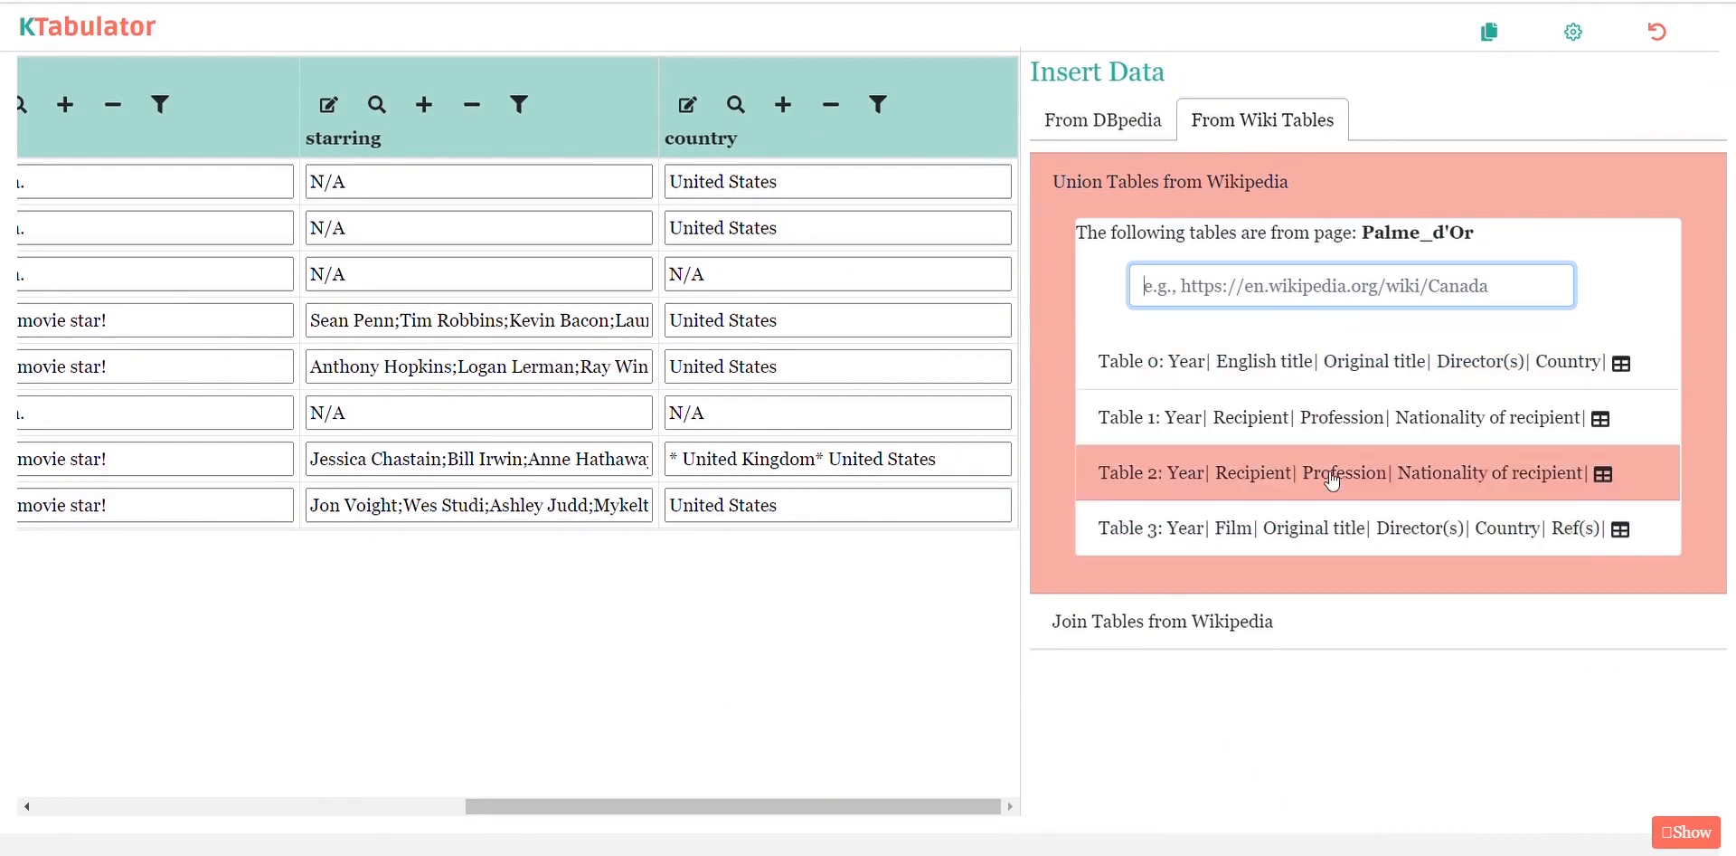
# Preview Table 0 from the Palme d'Or page and union it with the film table using the suggested alignment
pyautogui.click(1329, 365)
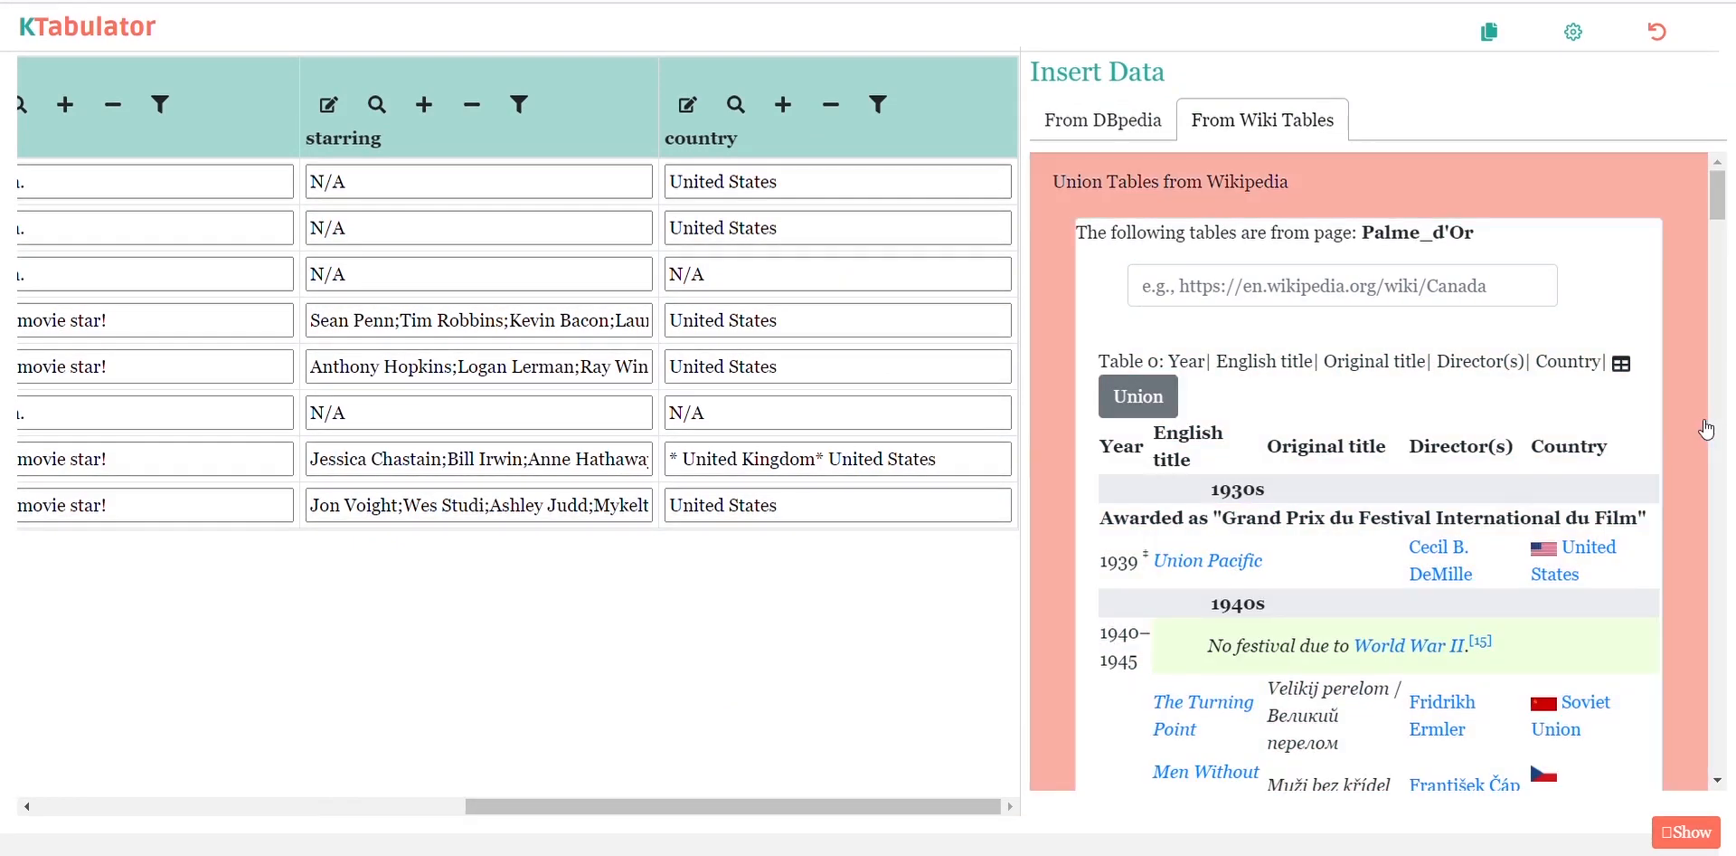
pyautogui.scroll(-3, 1707, 429)
pyautogui.scroll(1, 1707, 429)
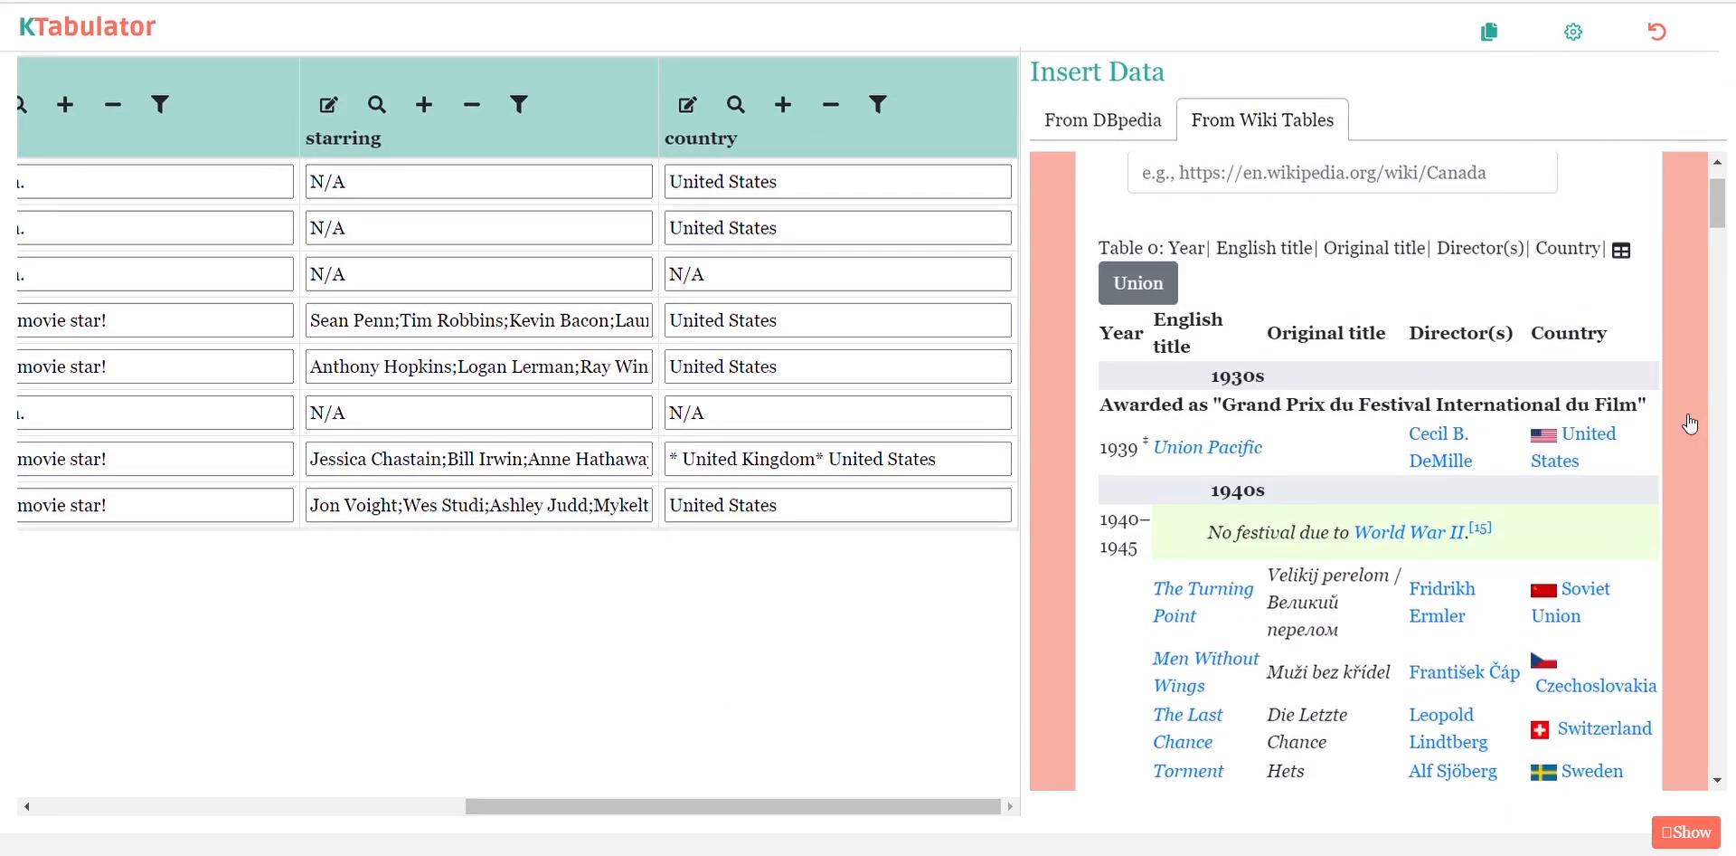
pyautogui.click(1141, 282)
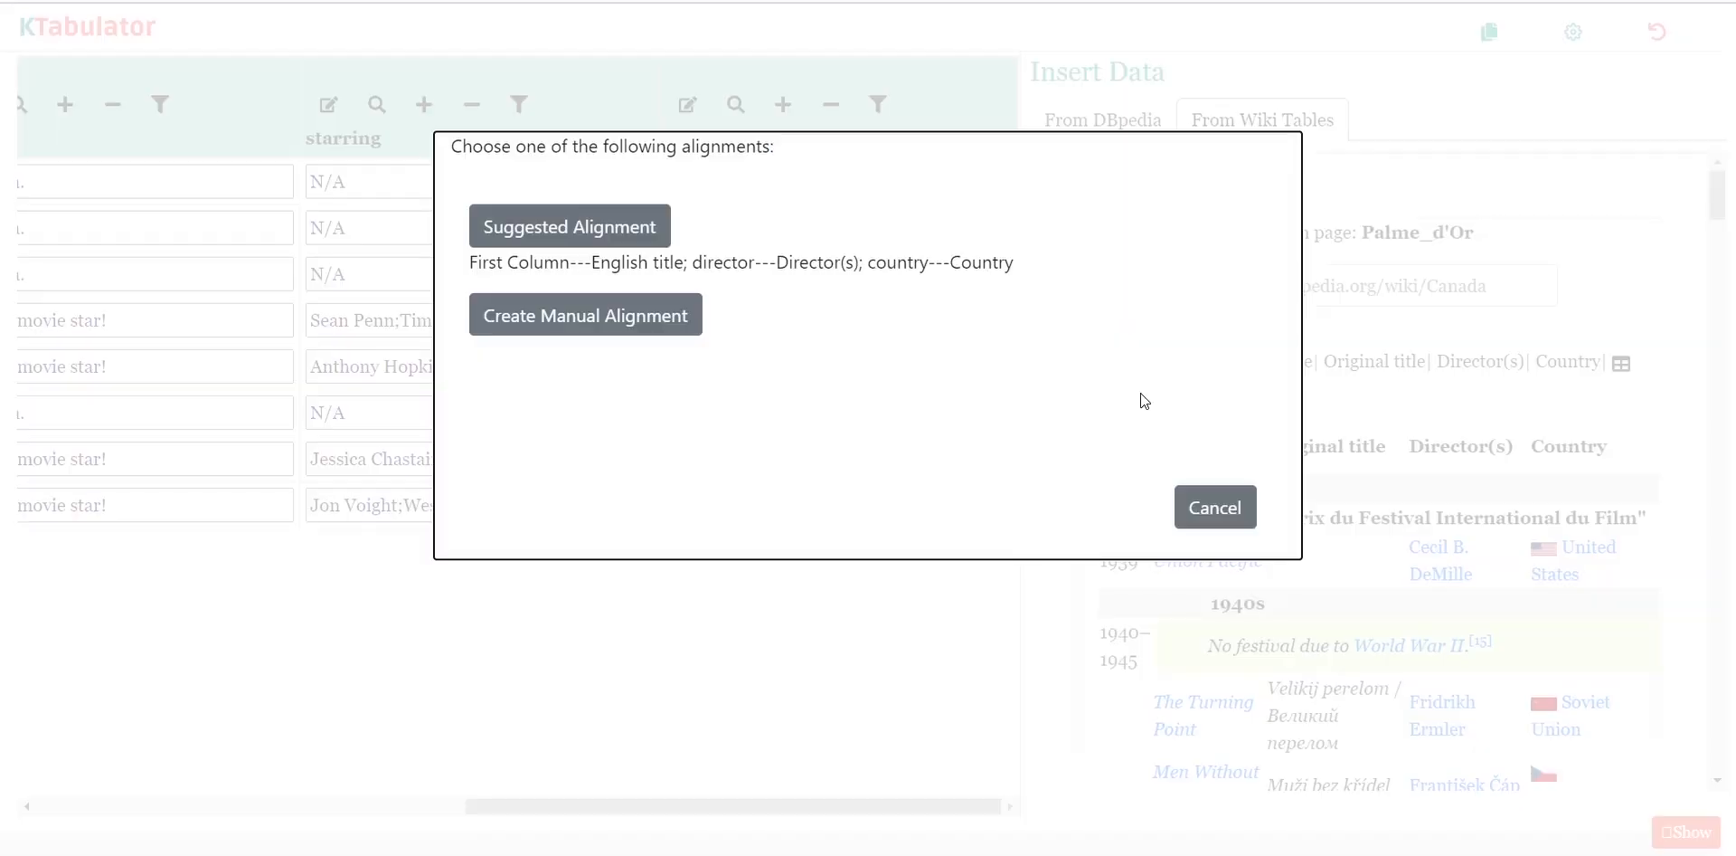
pyautogui.click(617, 243)
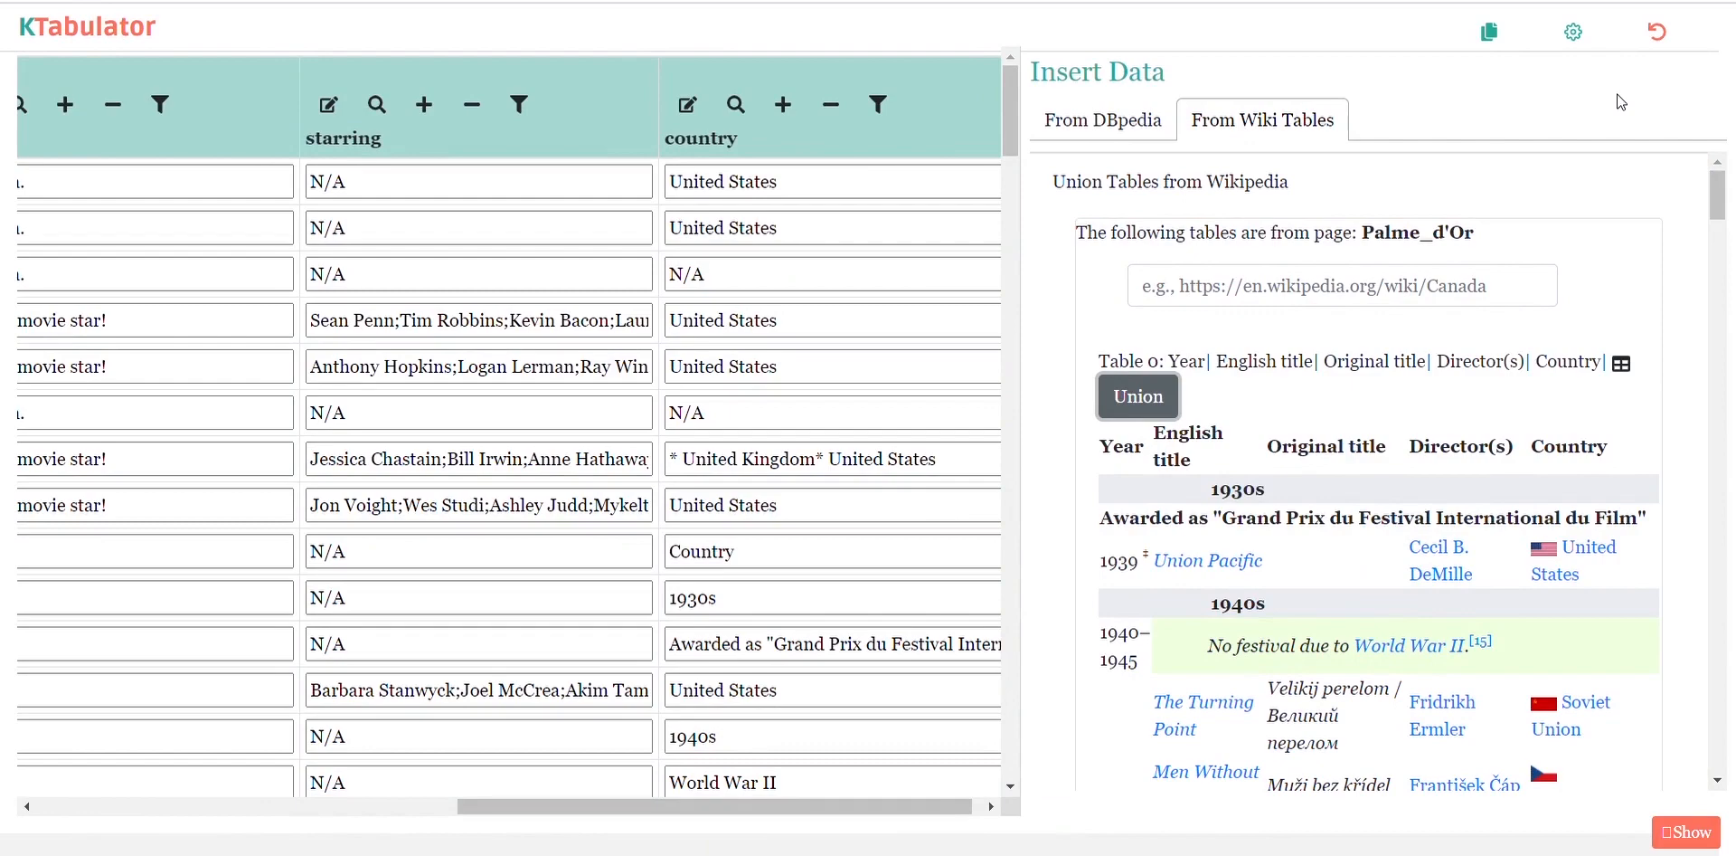
# Examine the rows added by the union across the director, starring and country columns
pyautogui.scroll(-4, 503, 506)
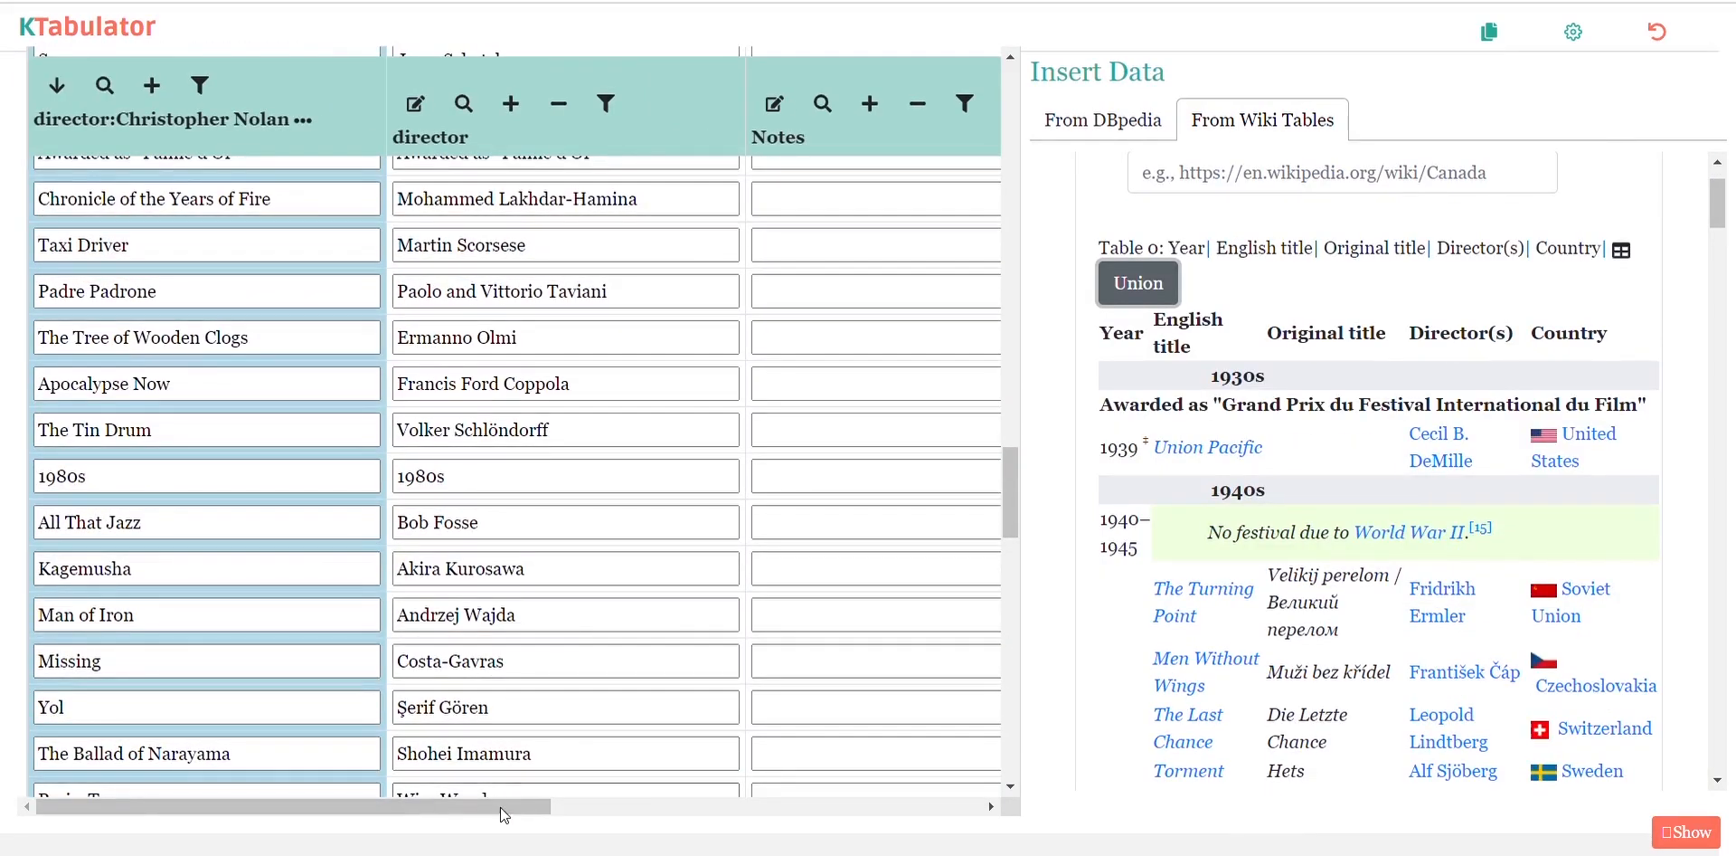
pyautogui.moveTo(501, 807); pyautogui.dragTo(875, 818)
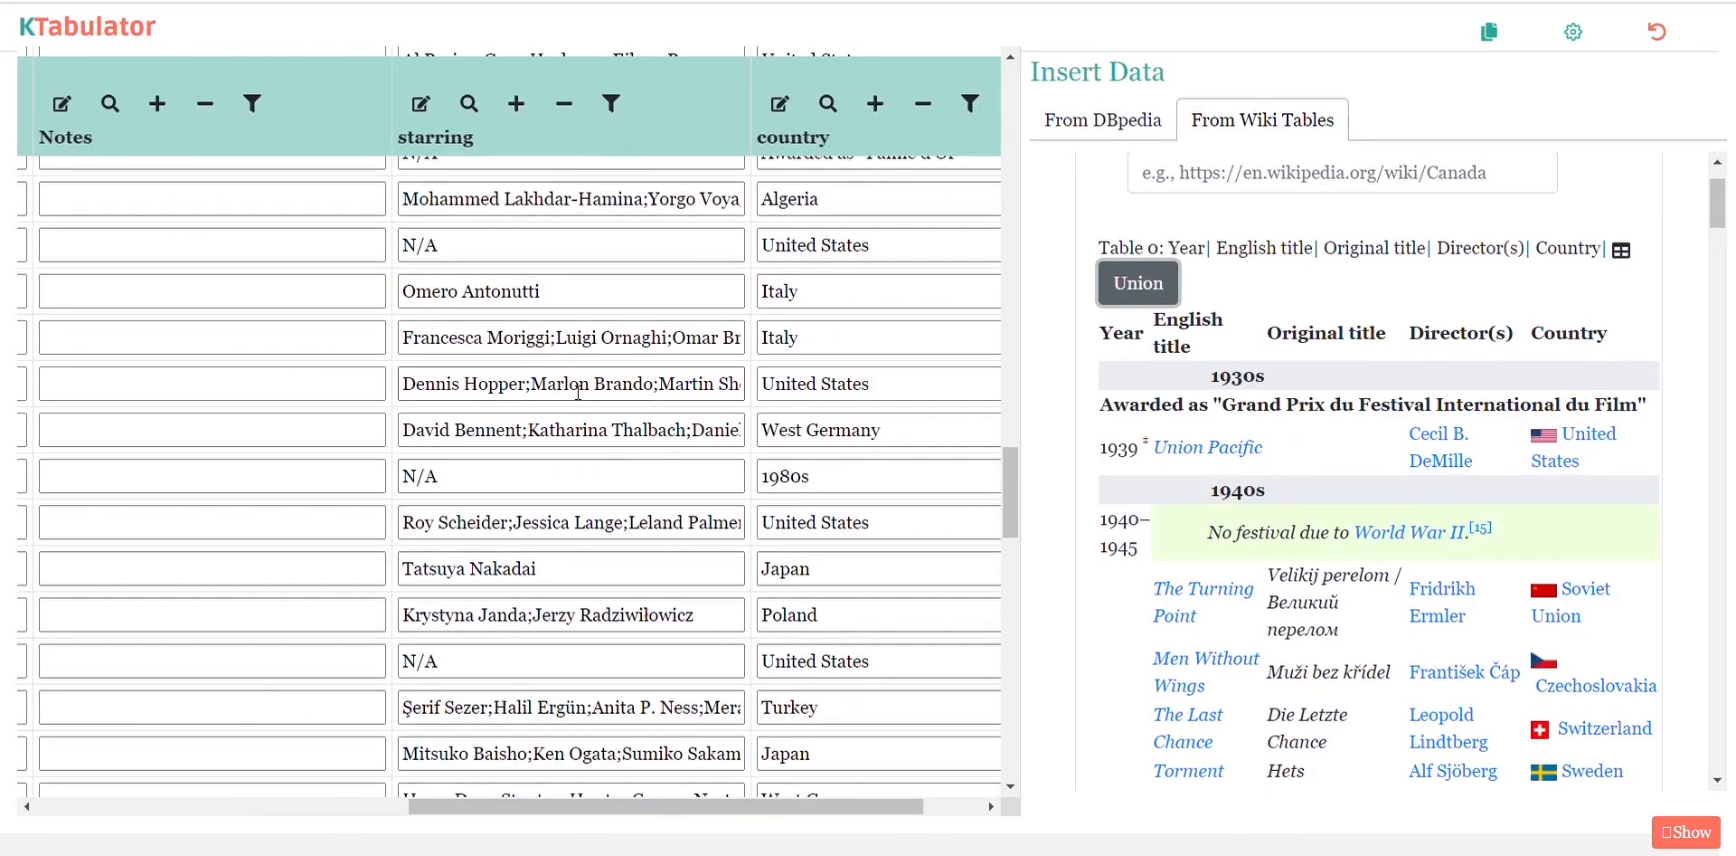
pyautogui.scroll(-6, 578, 393)
pyautogui.scroll(-7, 578, 392)
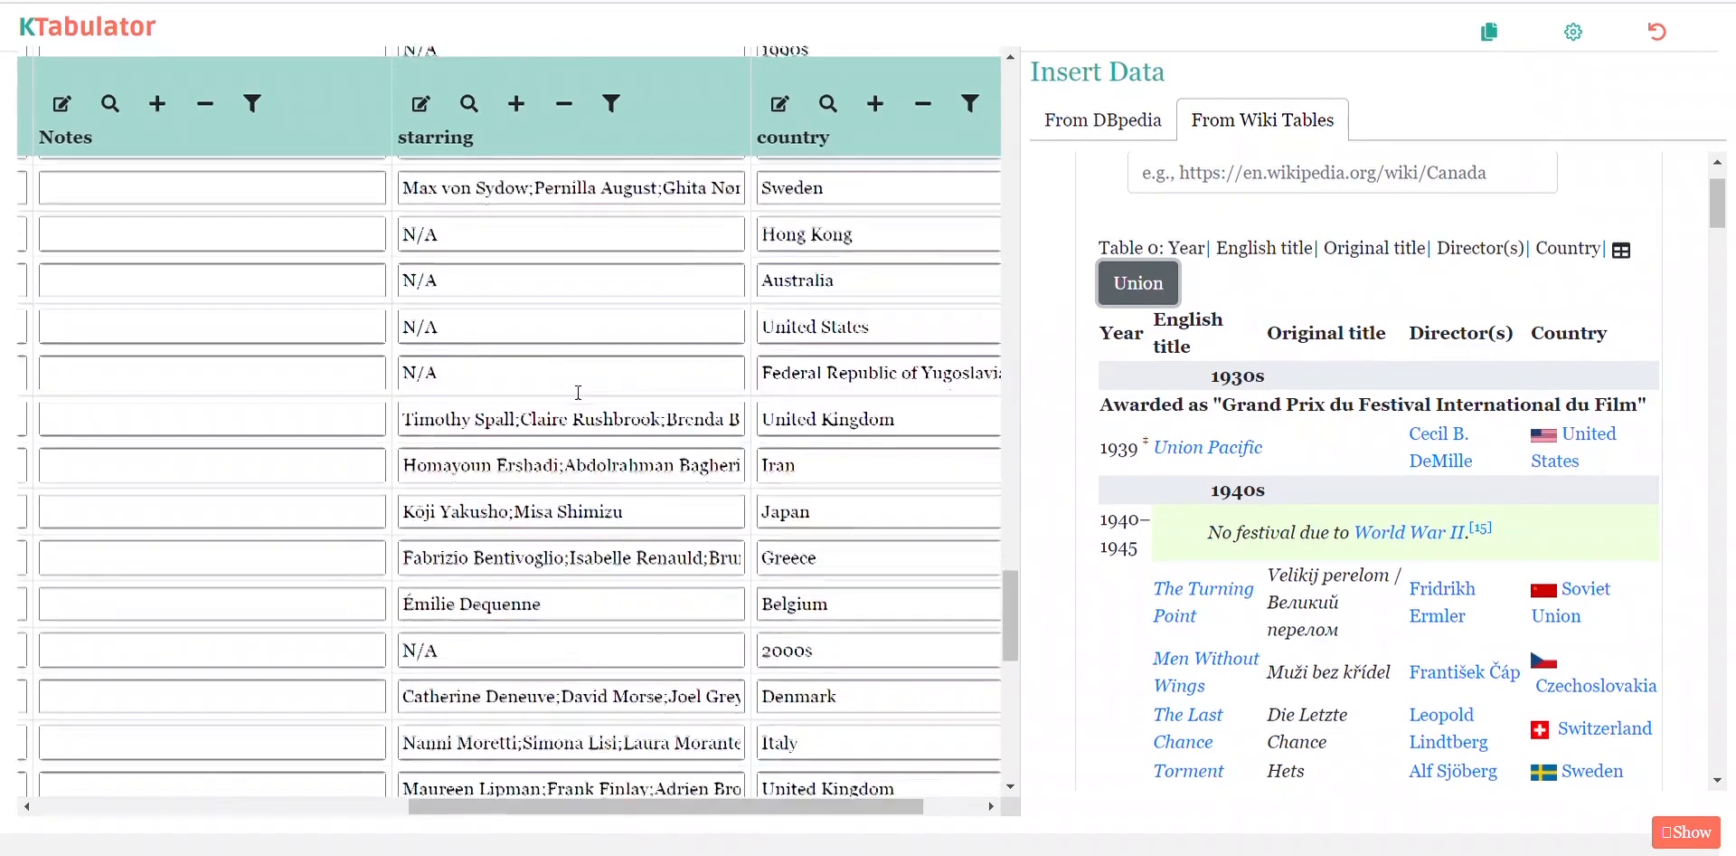